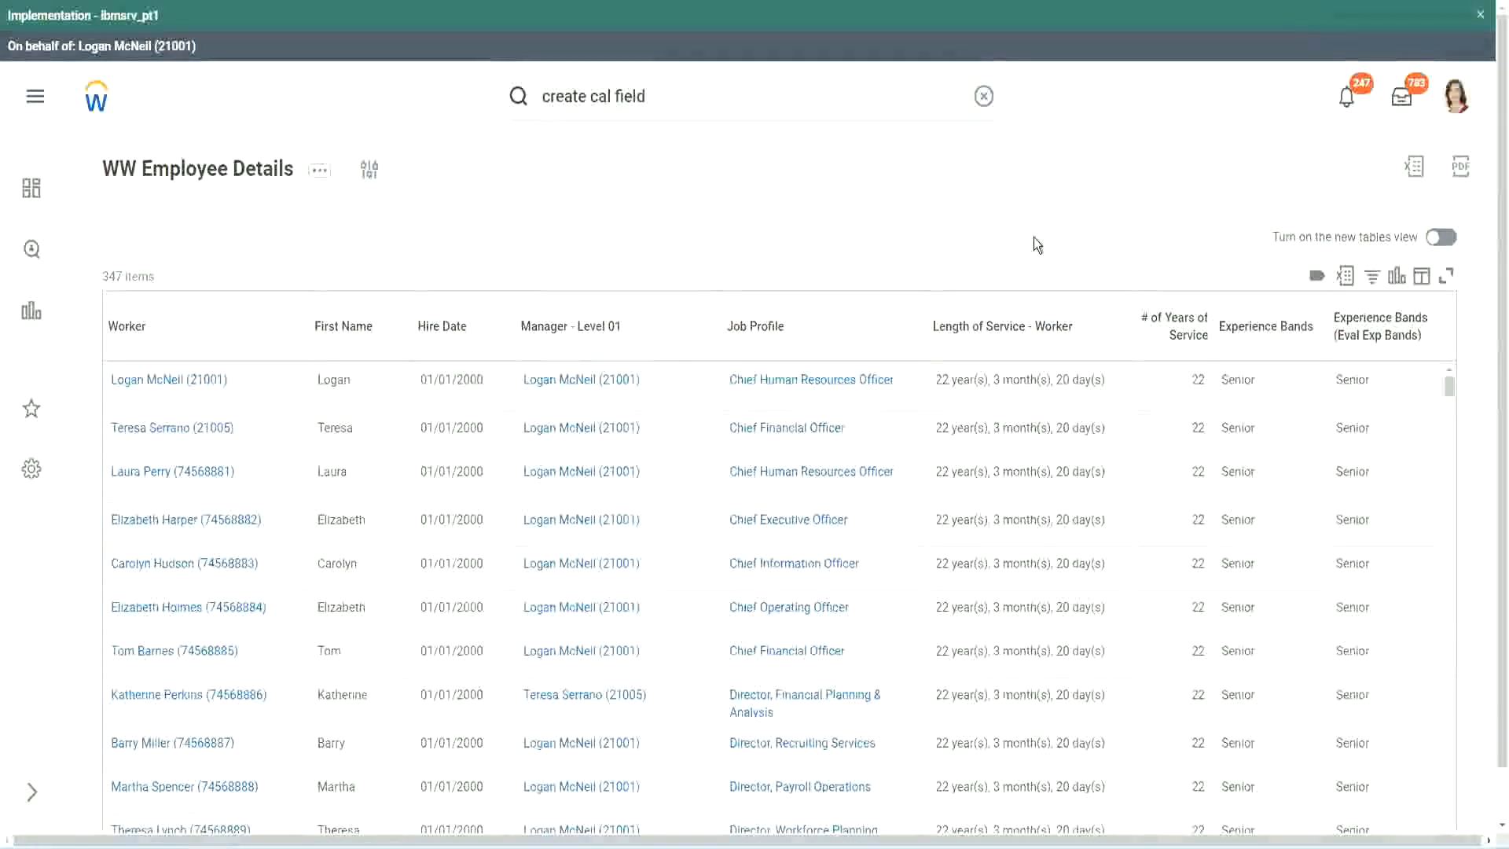
Step: Copy the name of the CF-WW-Eval Exp-Derive Experience Bands from Years of Service calculated field
left_click(1308, 372)
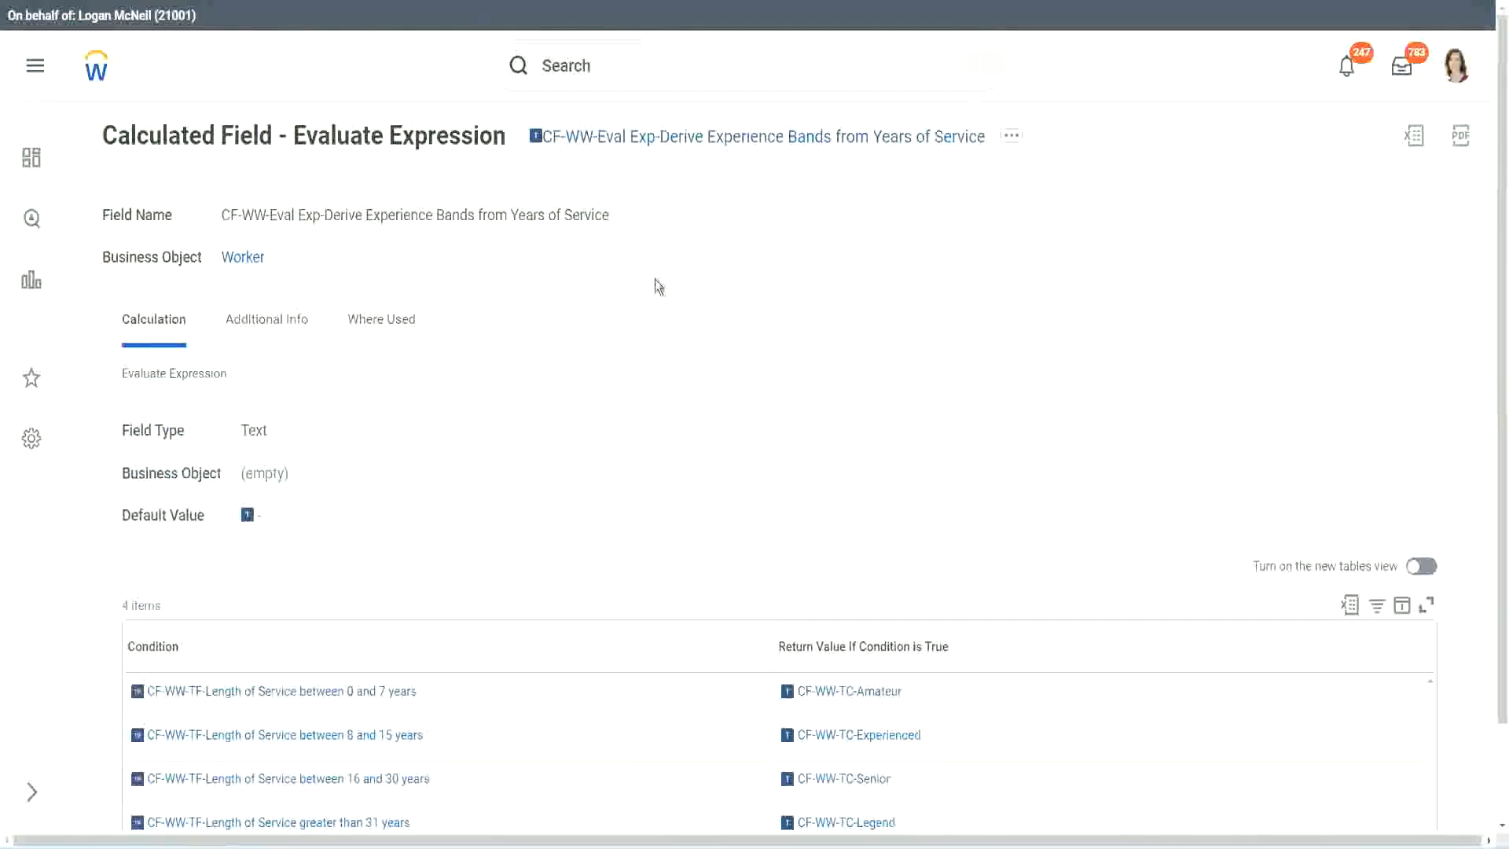
right_click(659, 140)
left_click(710, 236)
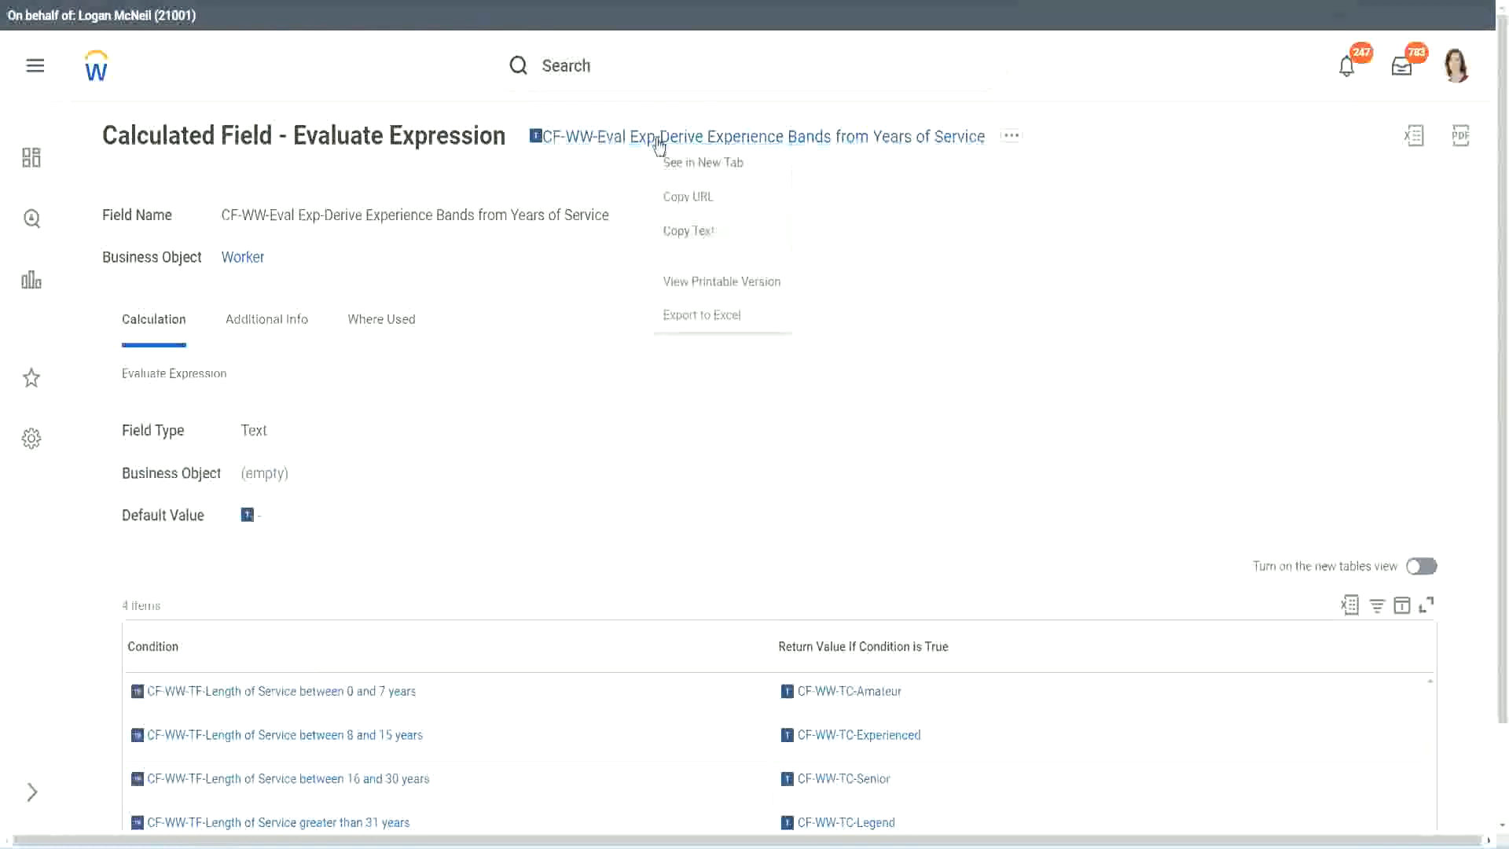
Step: Search for "create calc field" and open the Create Calculated Field task
left_click(632, 70)
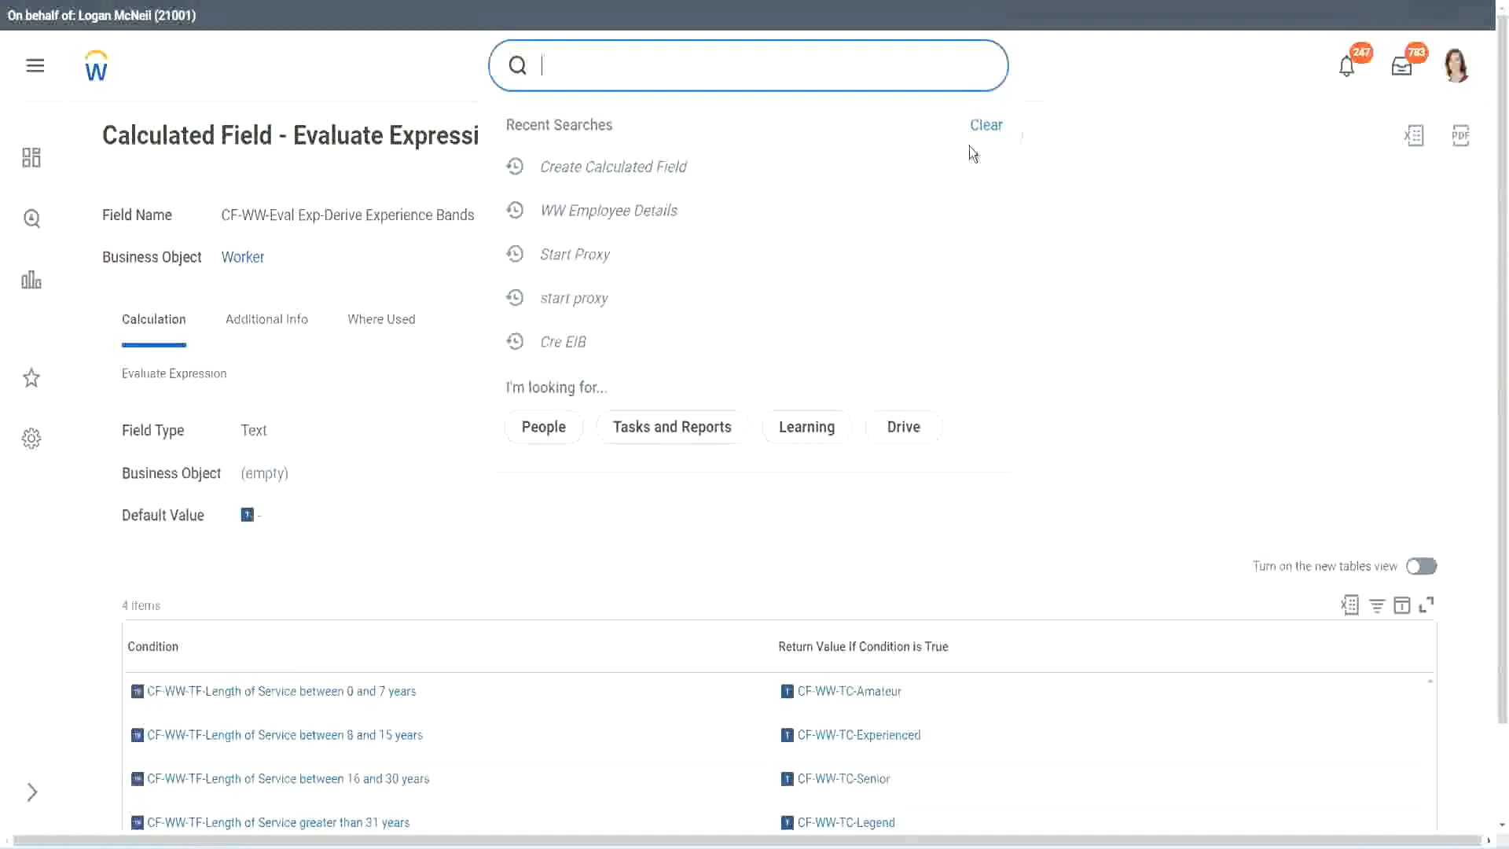
left_click(598, 59)
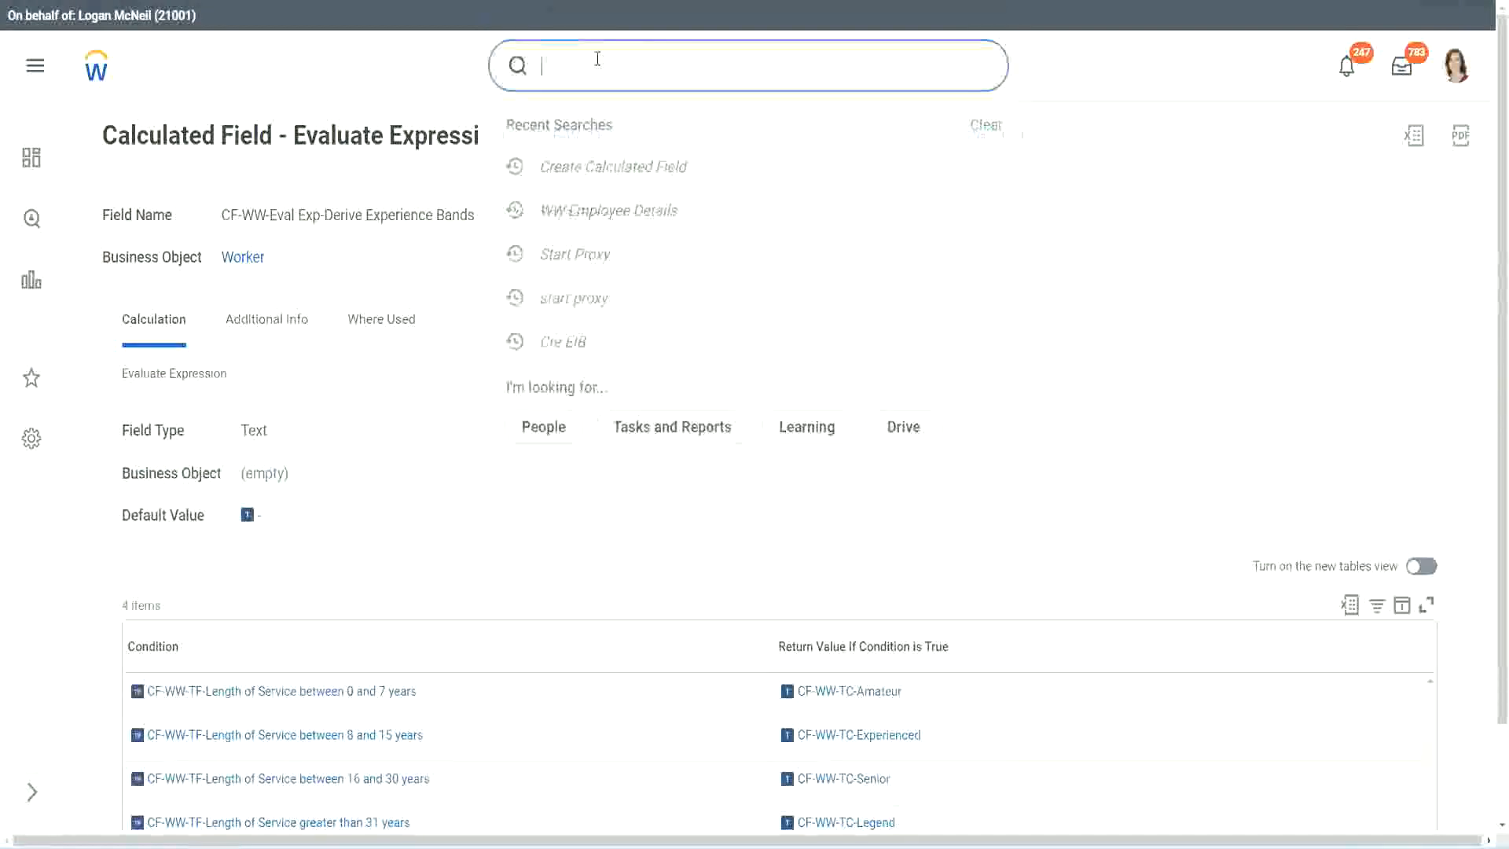
type("create calc")
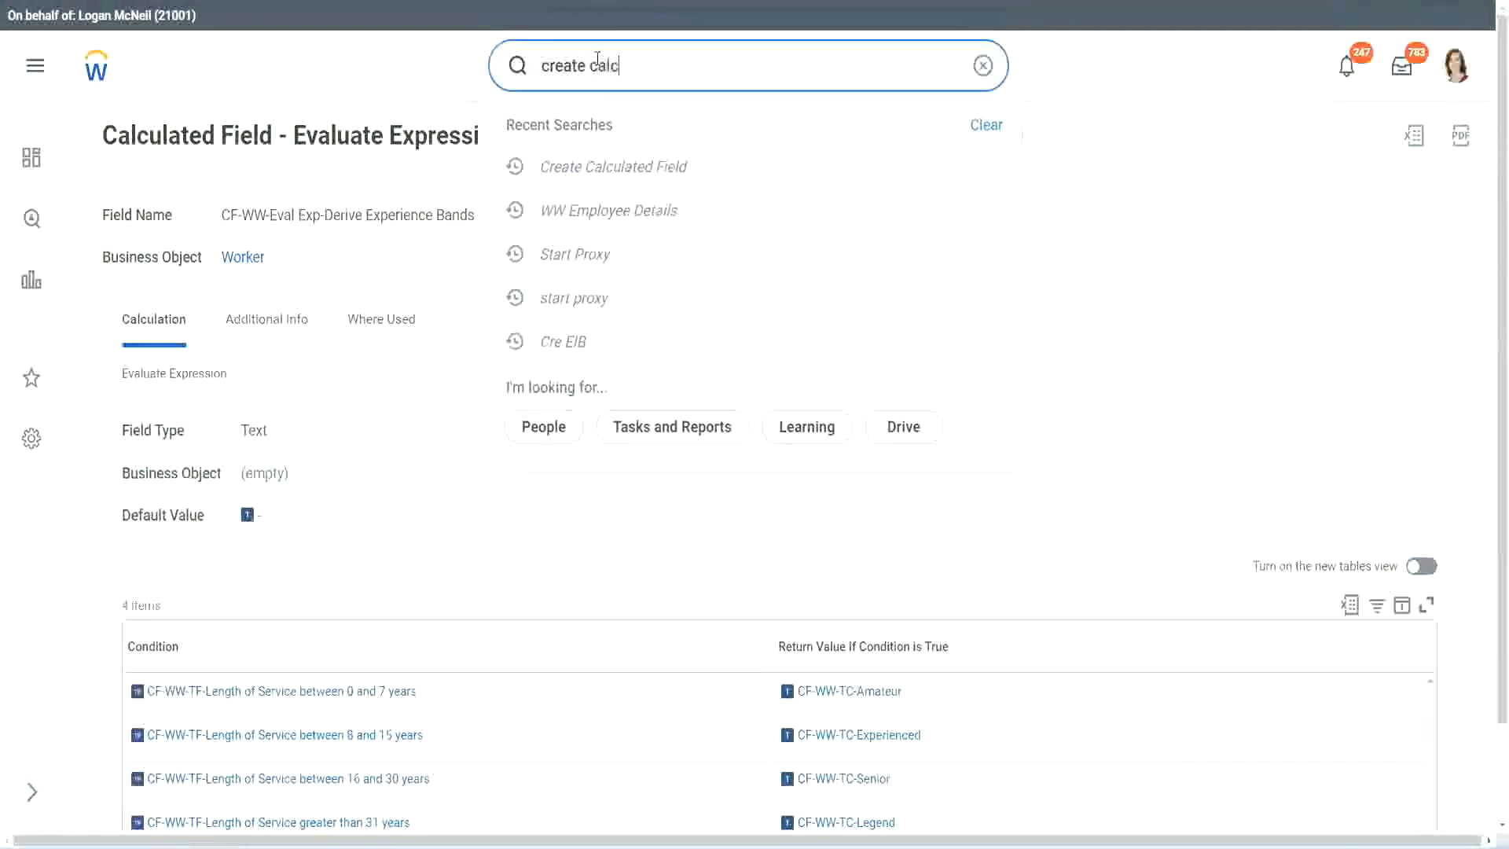
type(" field")
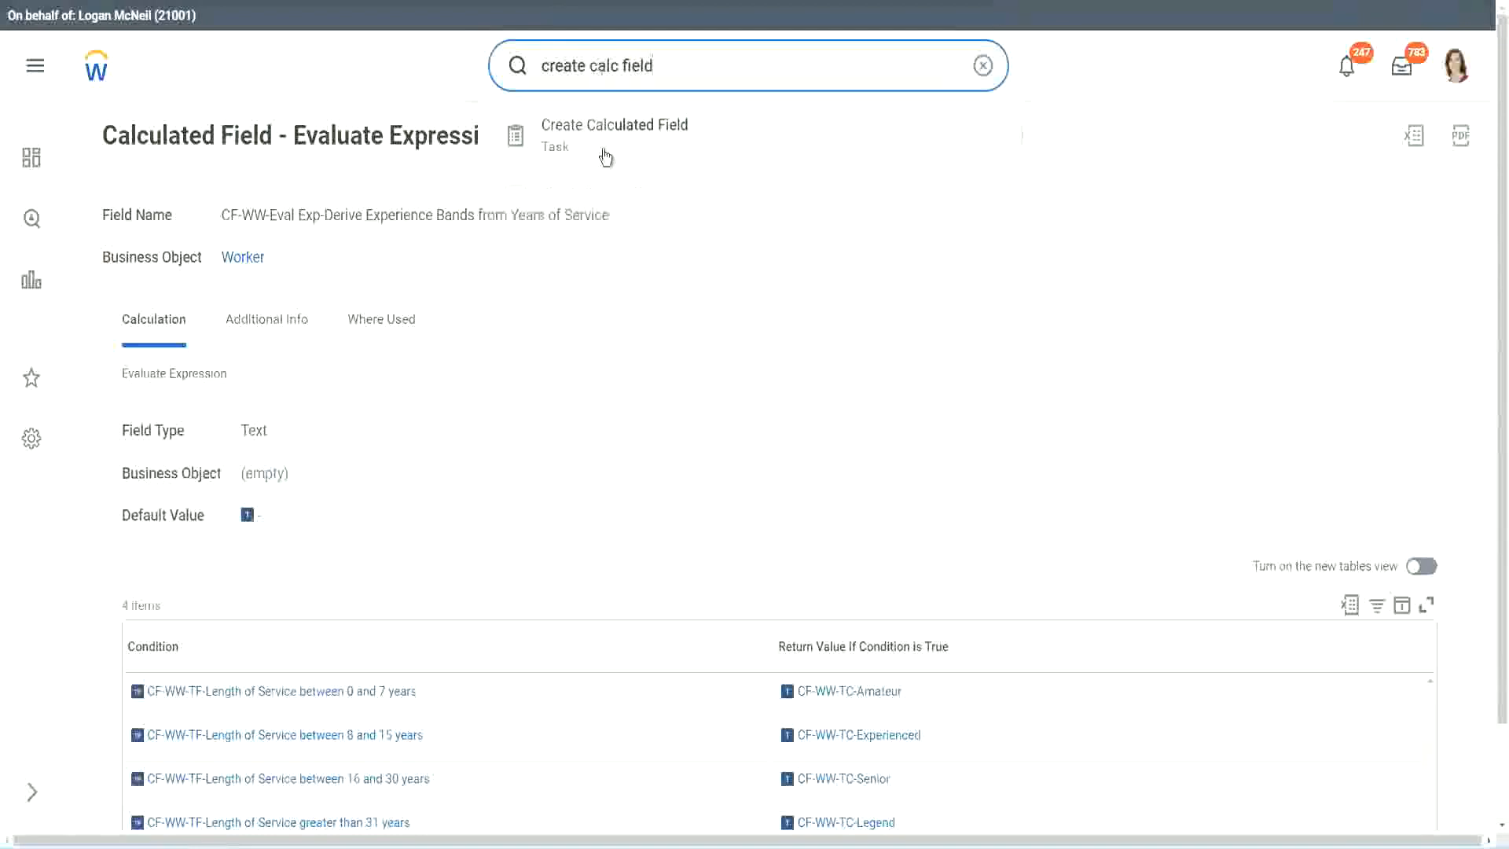
left_click(624, 144)
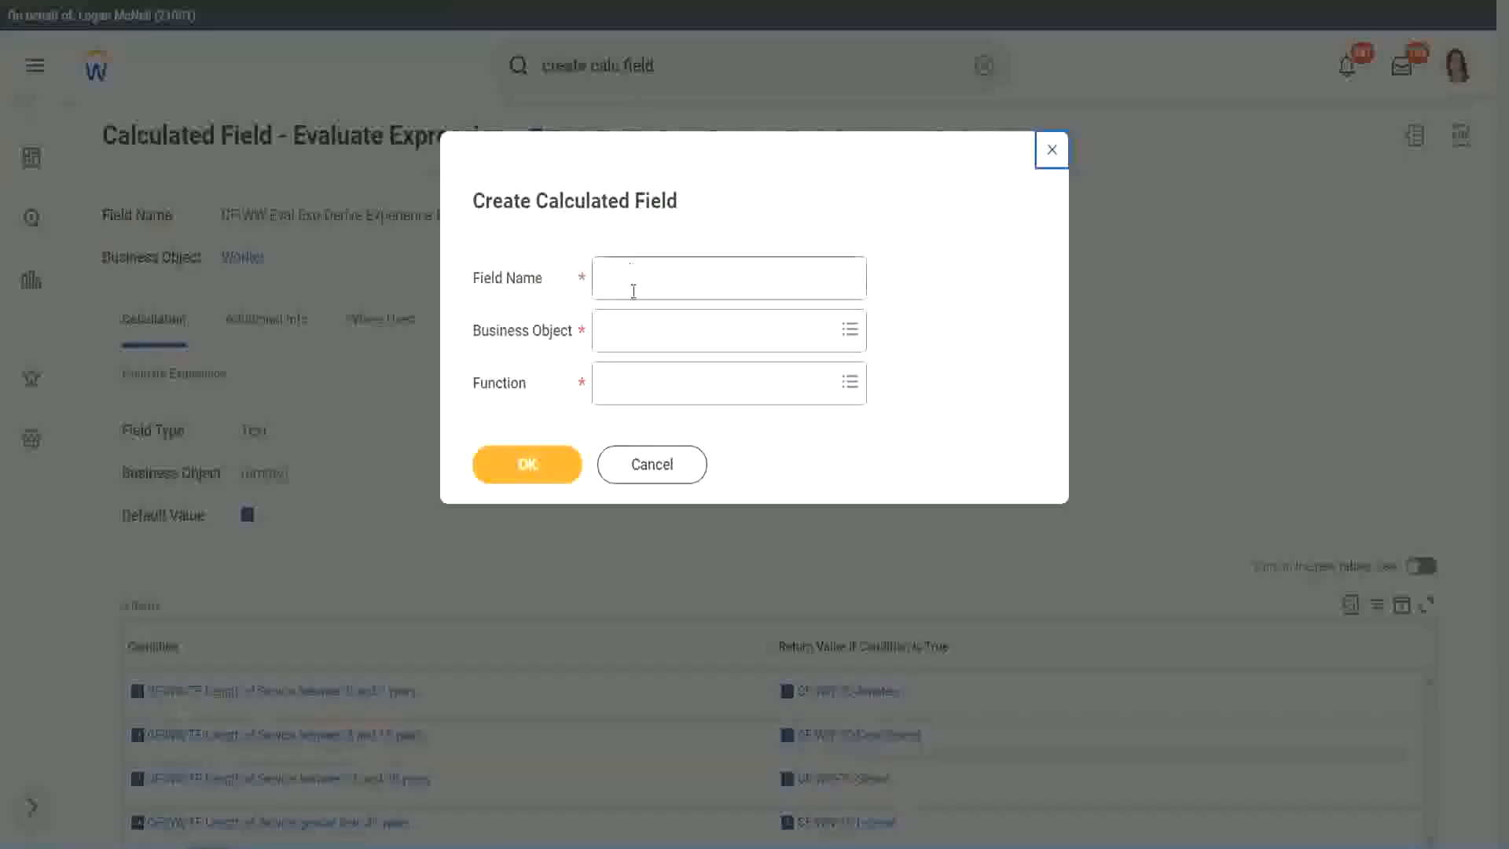
Step: Name the new calculated field "CF-WW-LRB-Identify Experience Bands from years of Service"
left_click(635, 281)
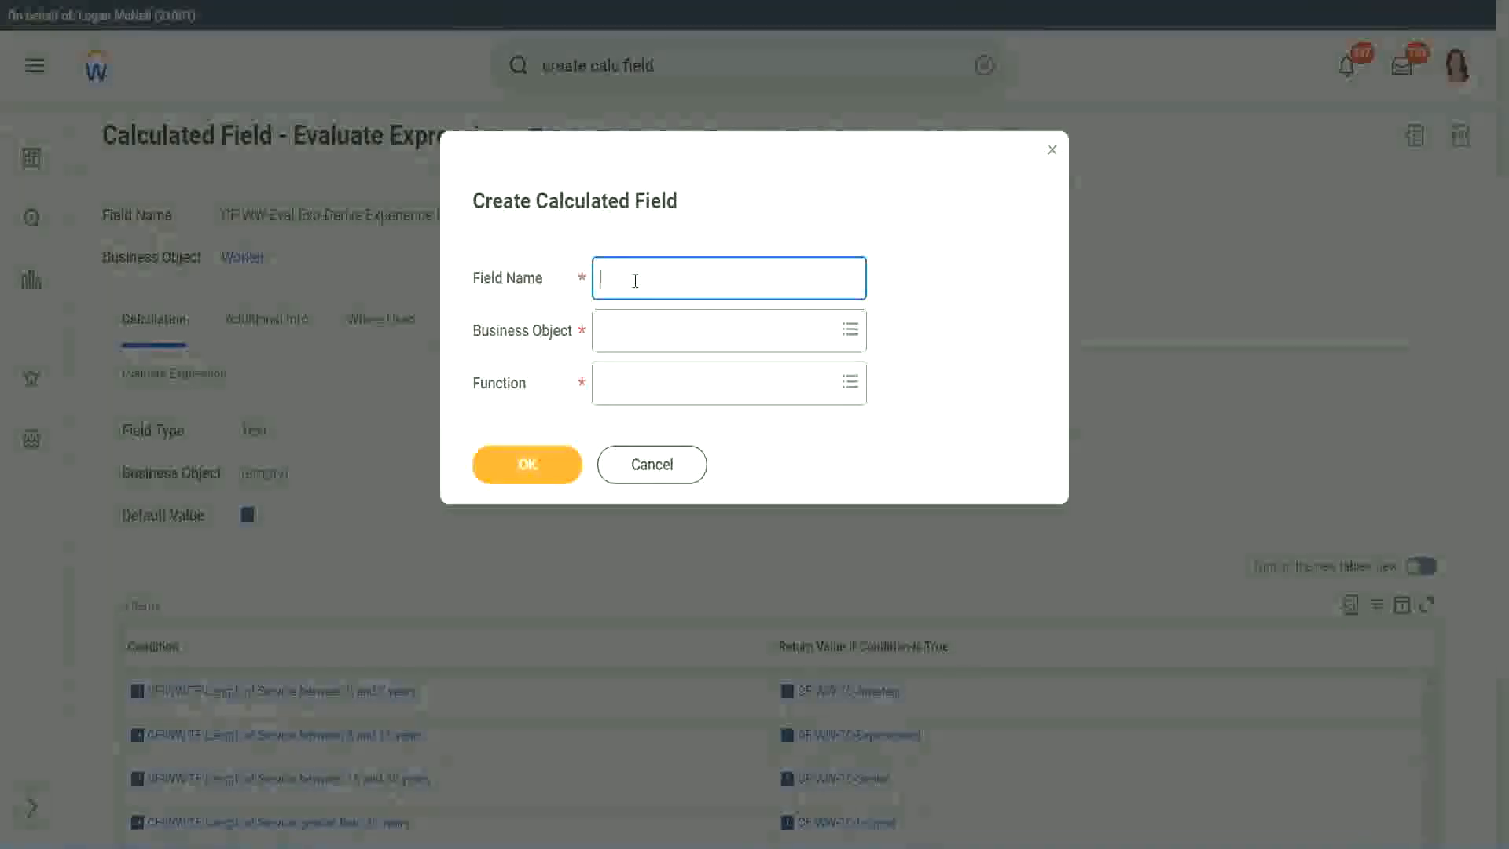
type("CF")
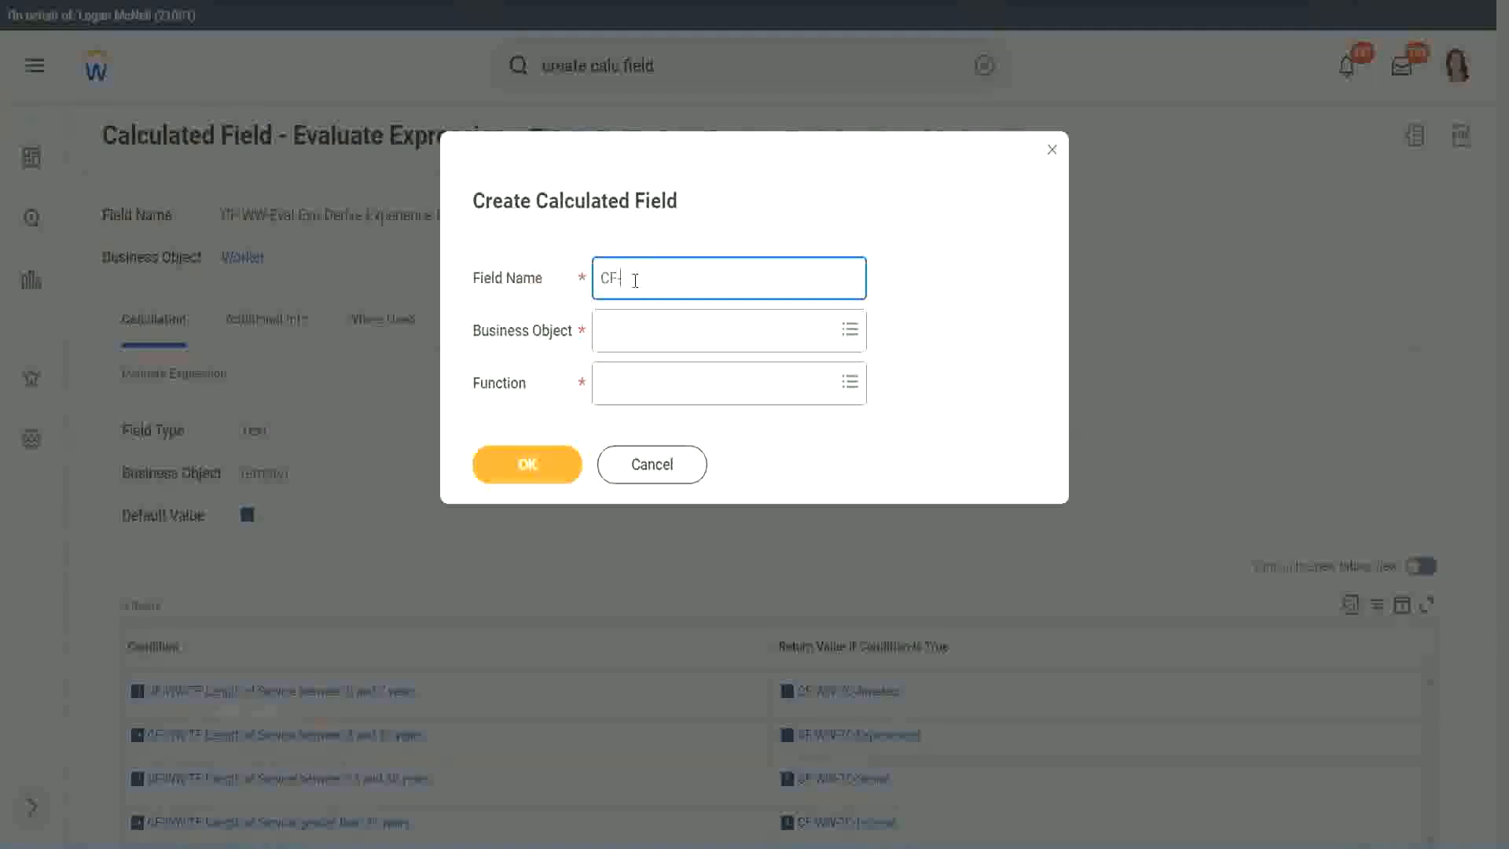
type("-")
type("WW-I")
type("RB")
type("-")
type("Ident")
type("ify Exe")
key("BackSpace")
type("perienec")
key("BackSpace")
key("BackSpace")
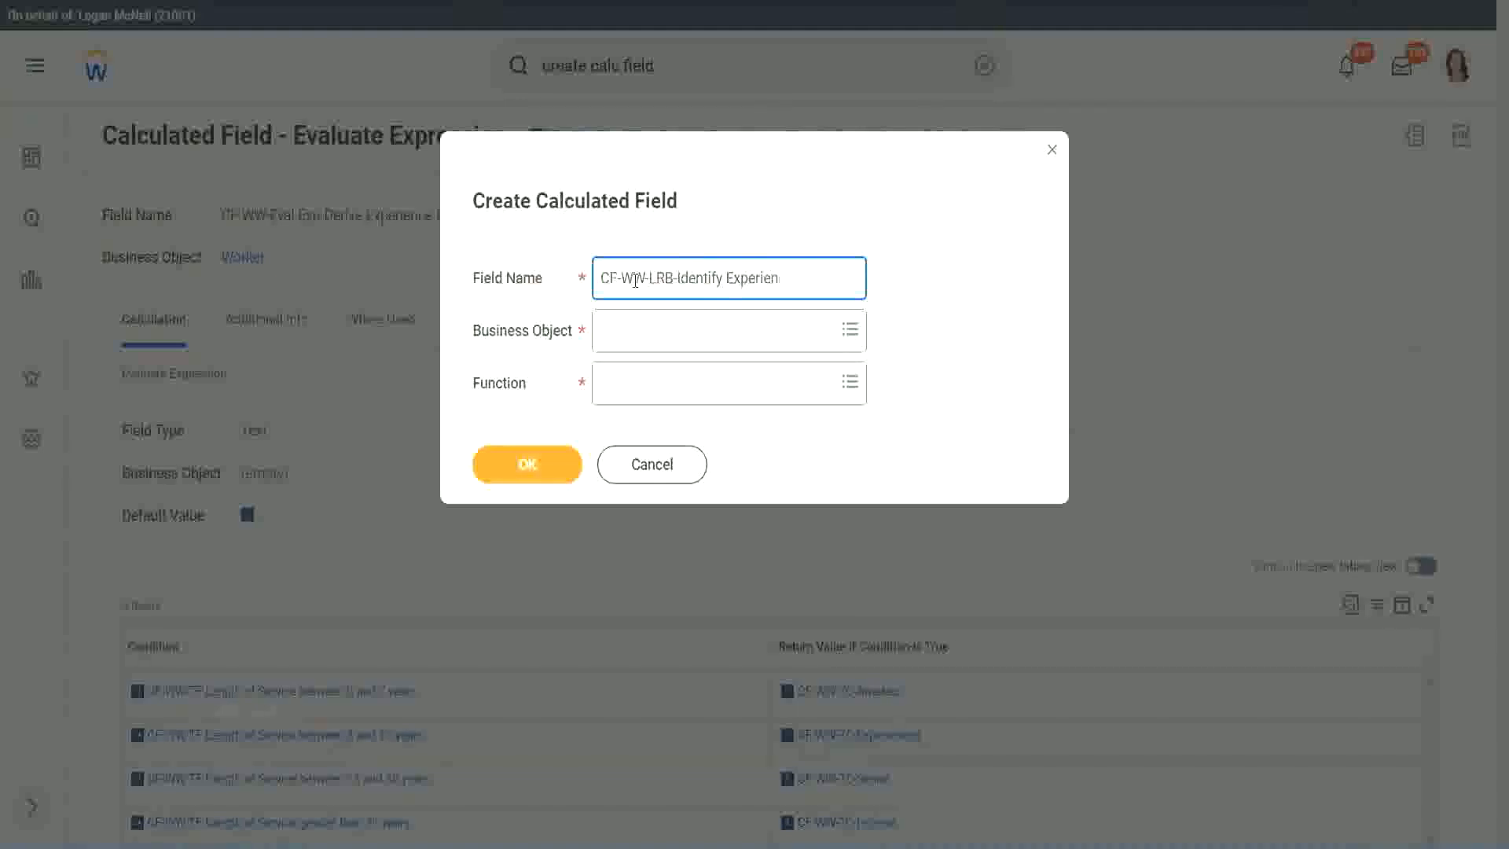
type("ce Bands from years of Service")
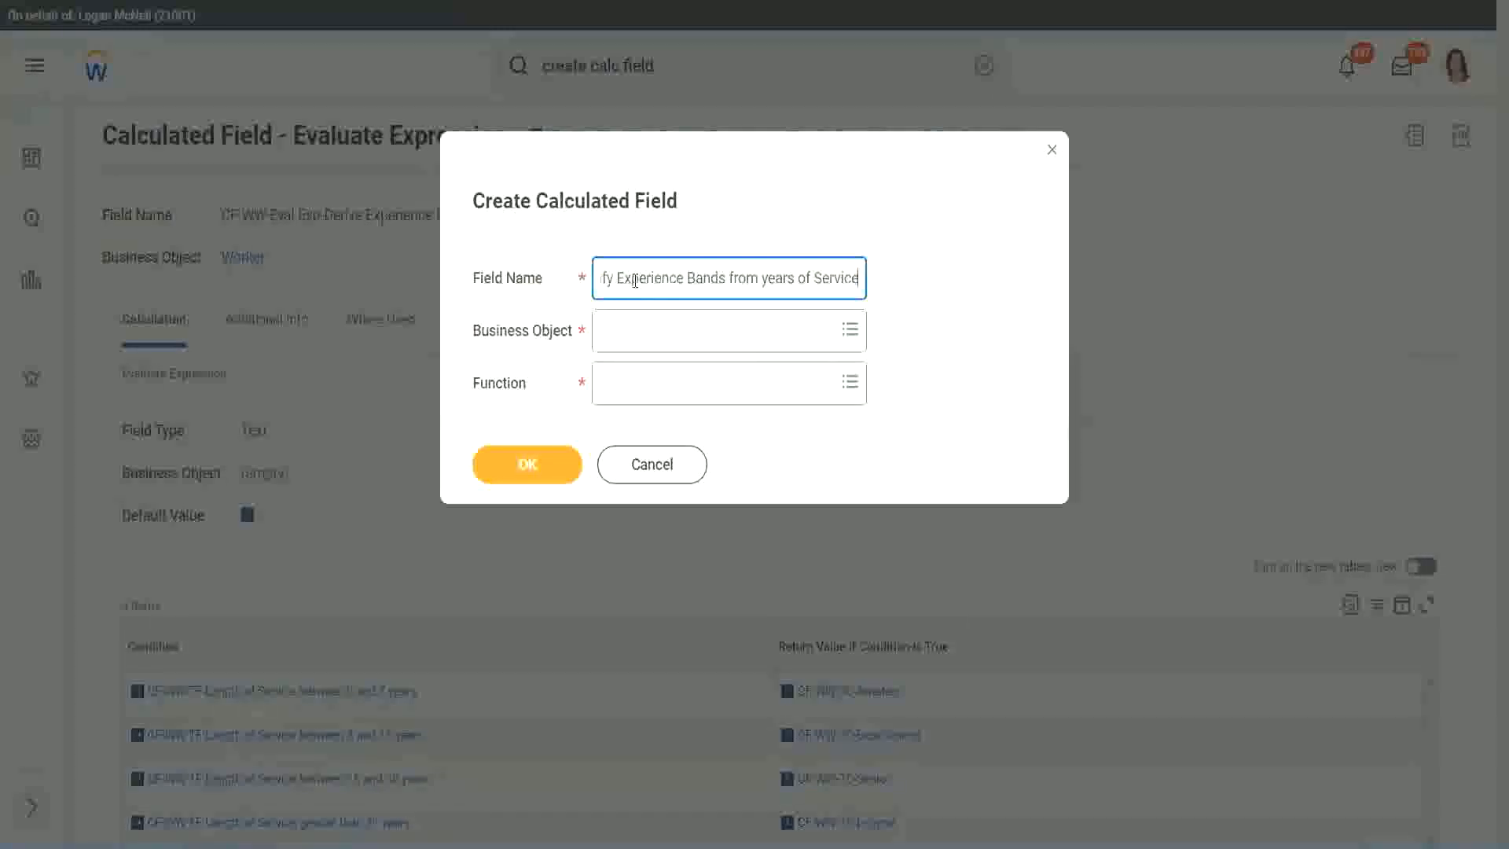
Step: Set the business object to Worker and the function to Lookup Range Band, and confirm the new calculated field
key("Tab")
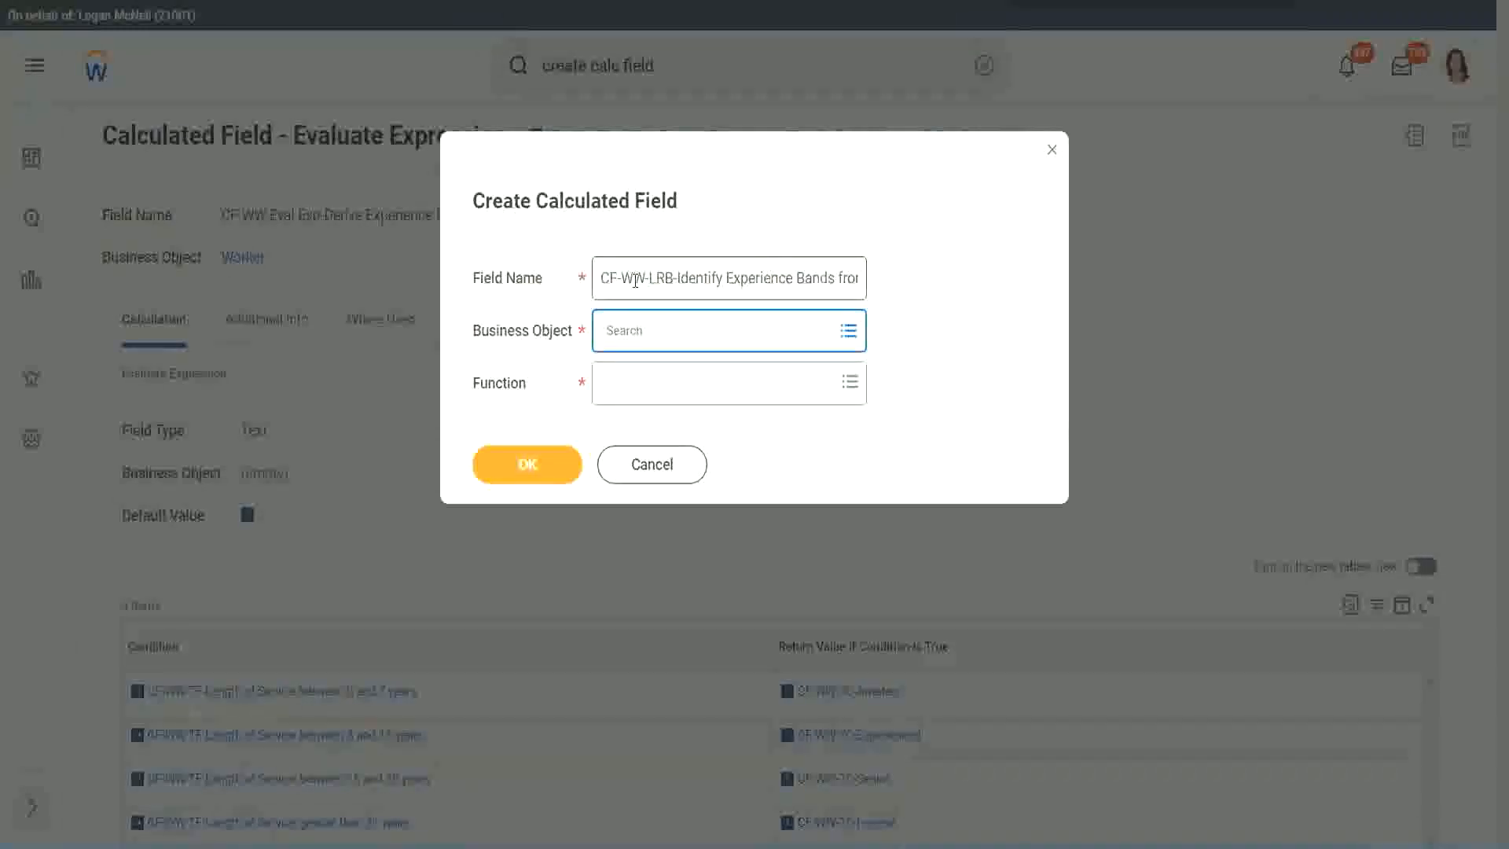
type("worker")
key("Return")
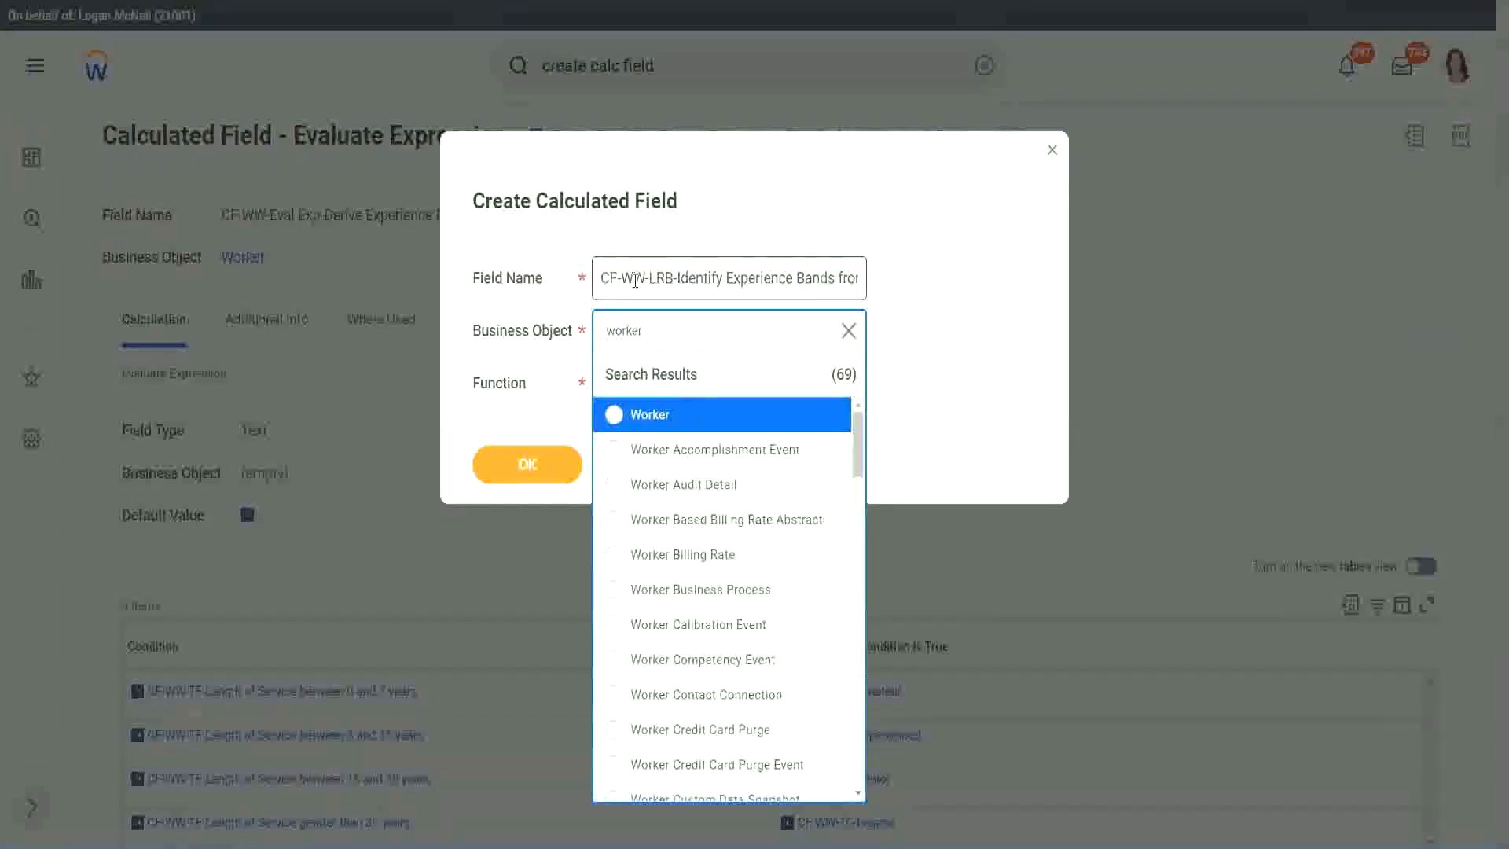
key("Return")
key("Tab")
type("l")
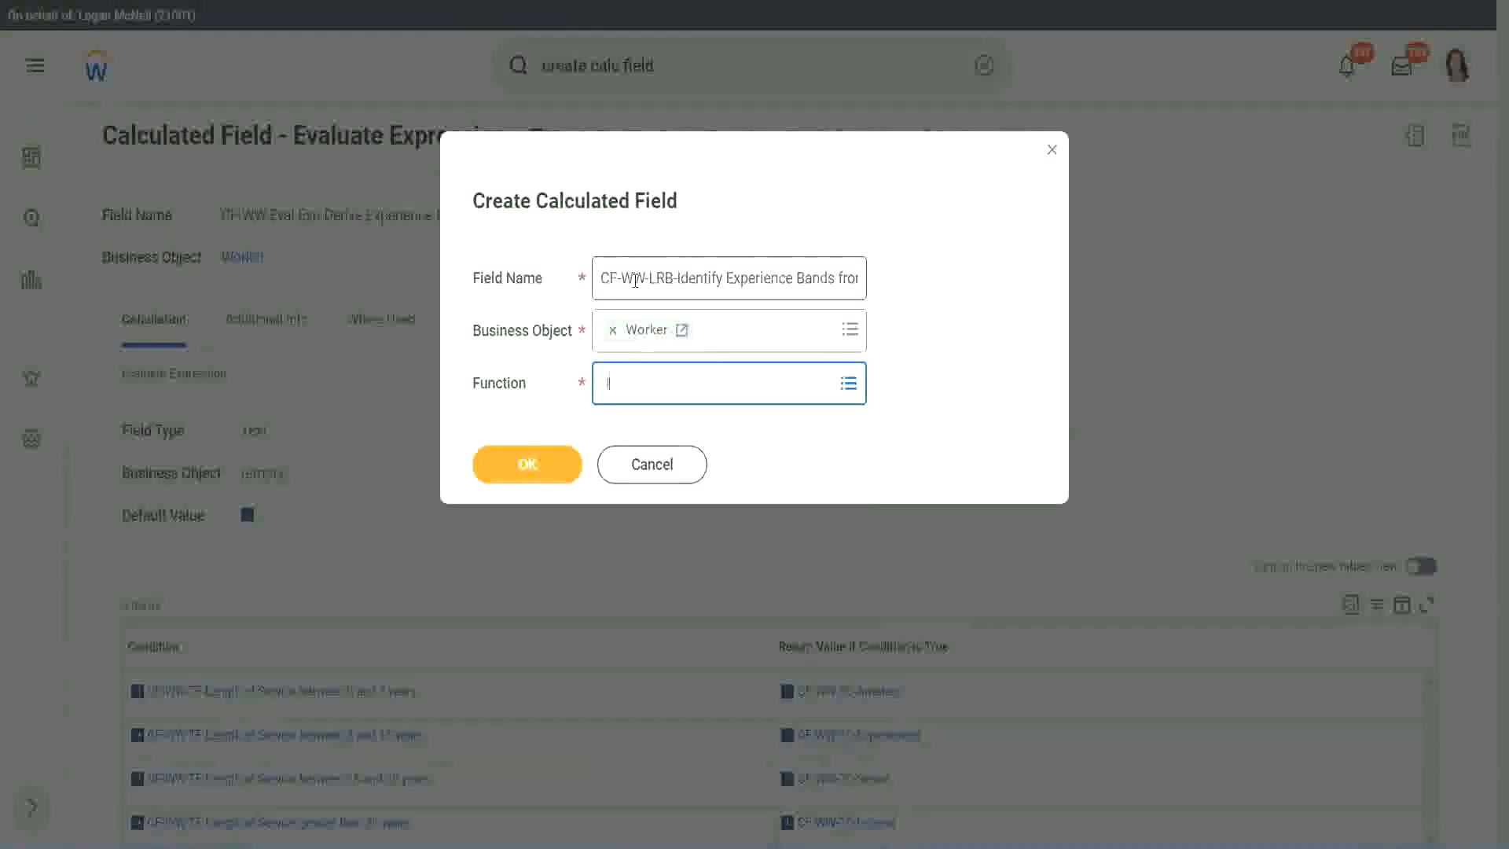
type("rb")
key("Return")
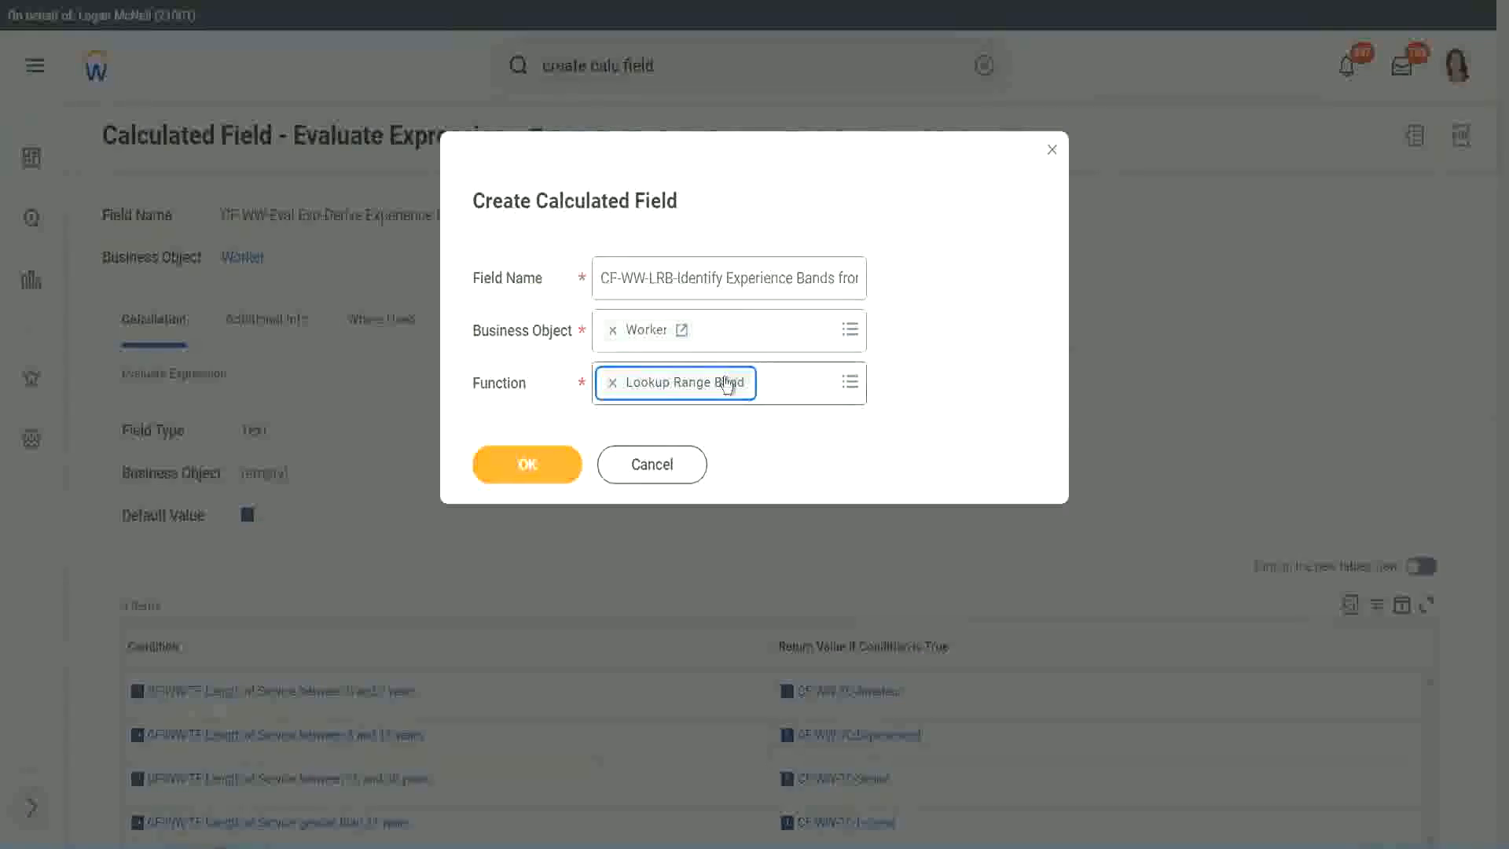
left_click(540, 467)
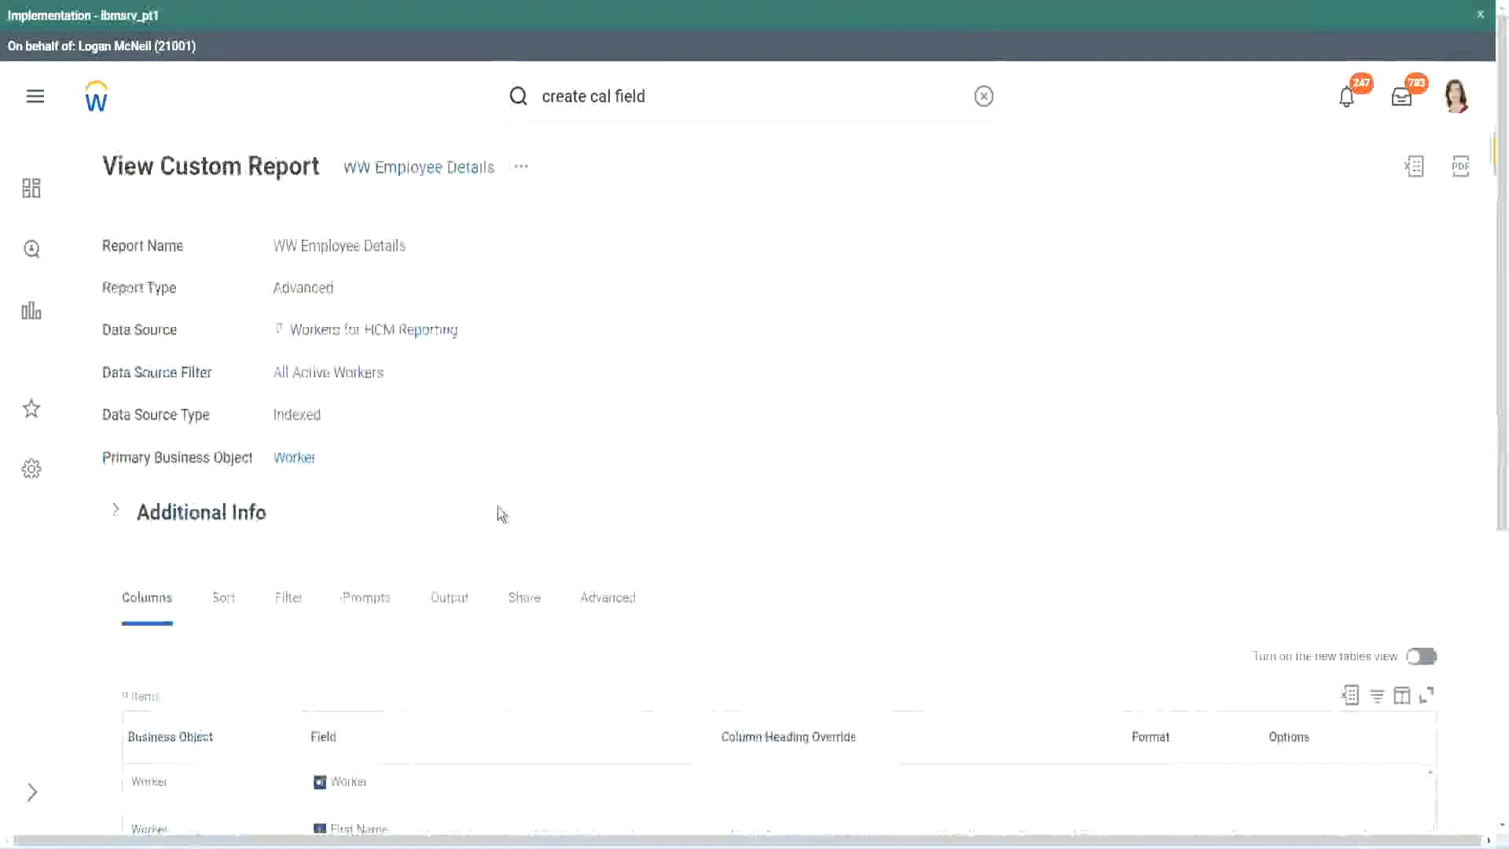
Step: Copy the name CF-WW-Convert Text To Number-Number of Years from Length of Service from the WW Employee Details report definition and set it as source field
scroll(498, 550, "down", 6)
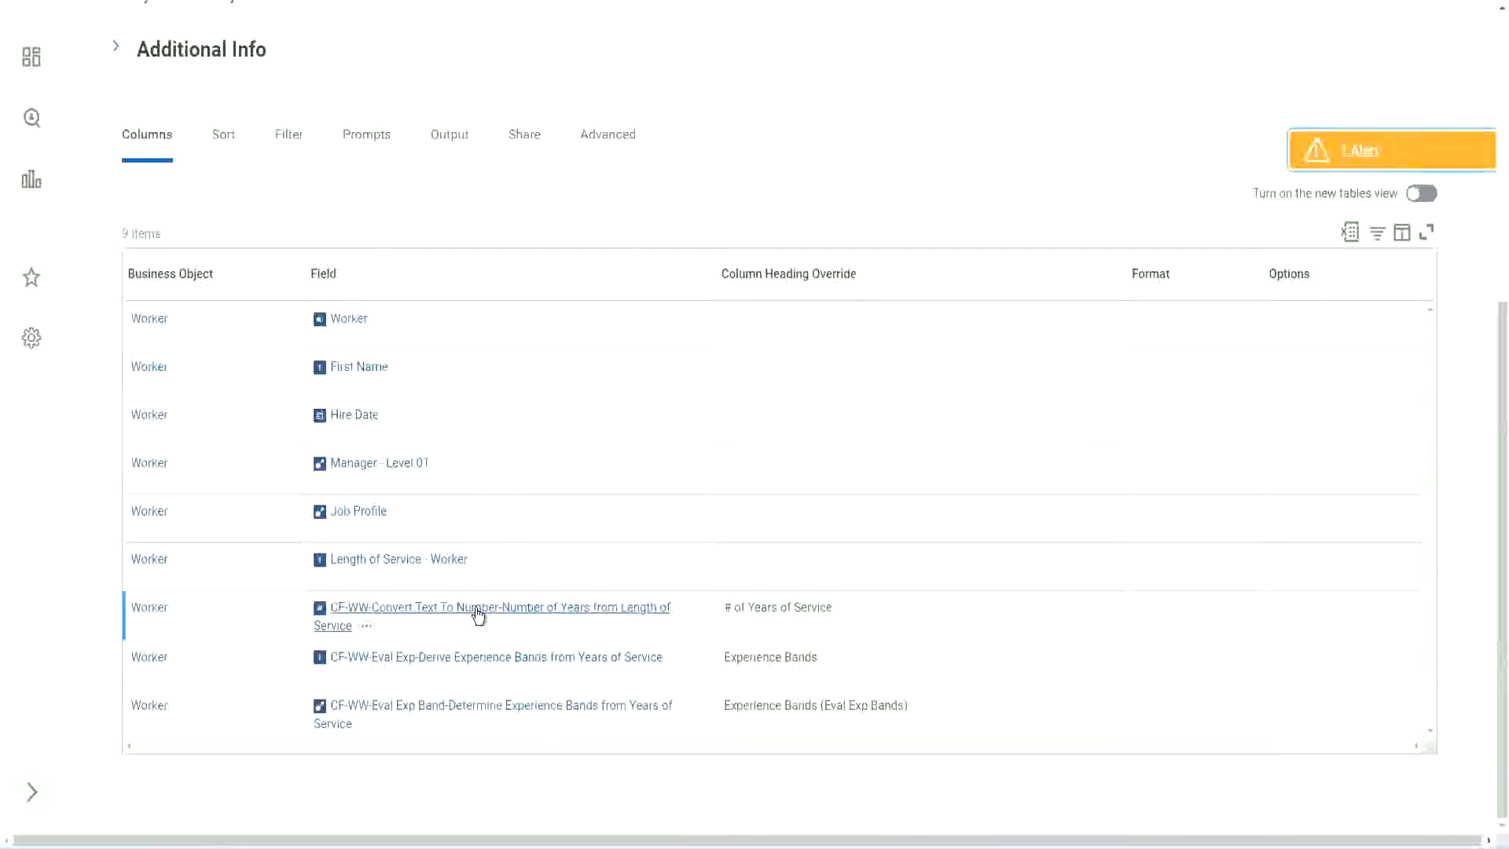
right_click(475, 615)
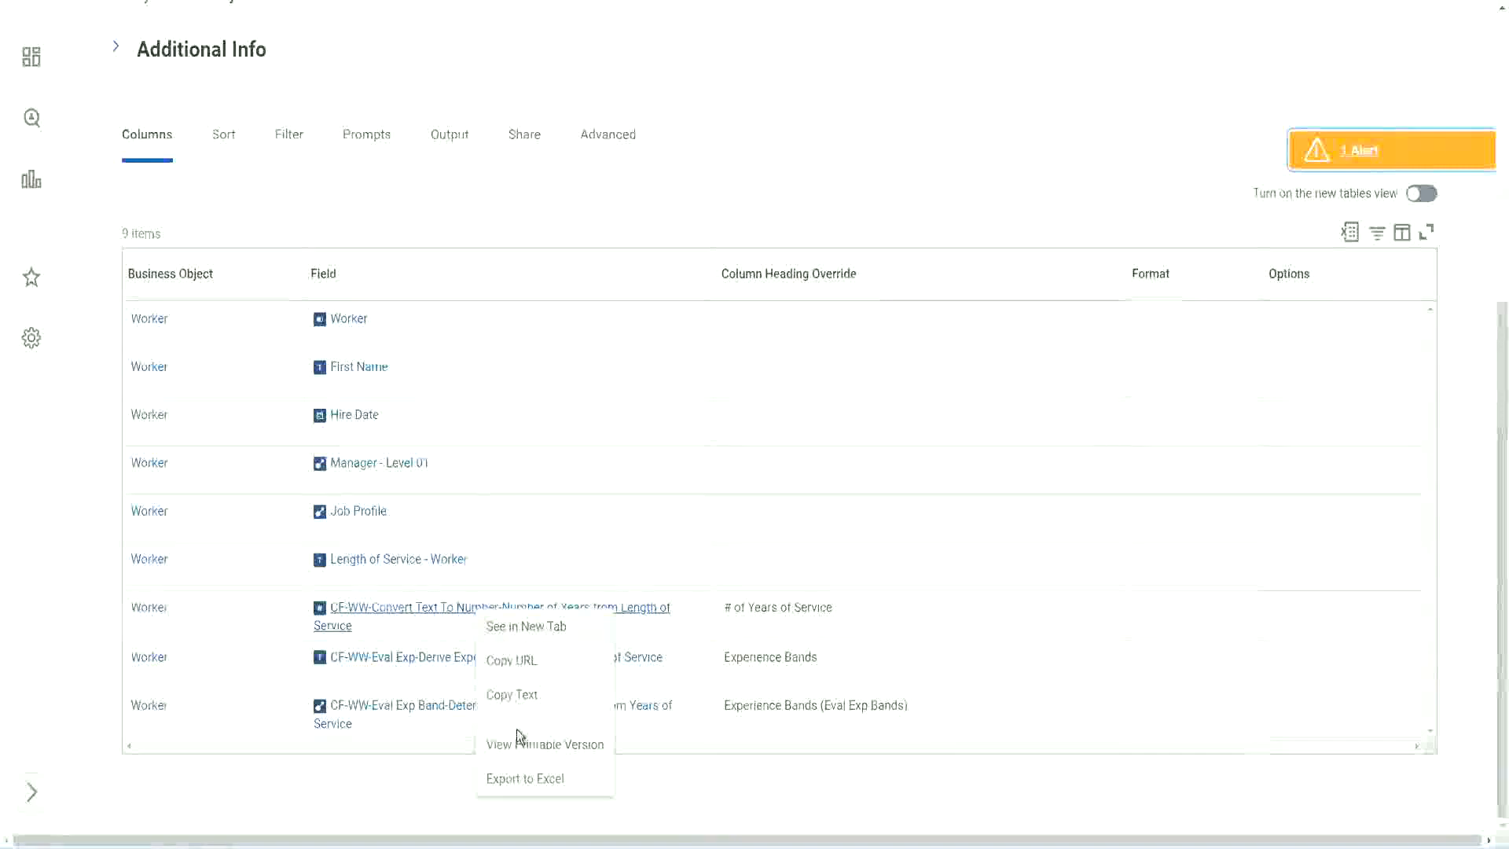
key("Escape")
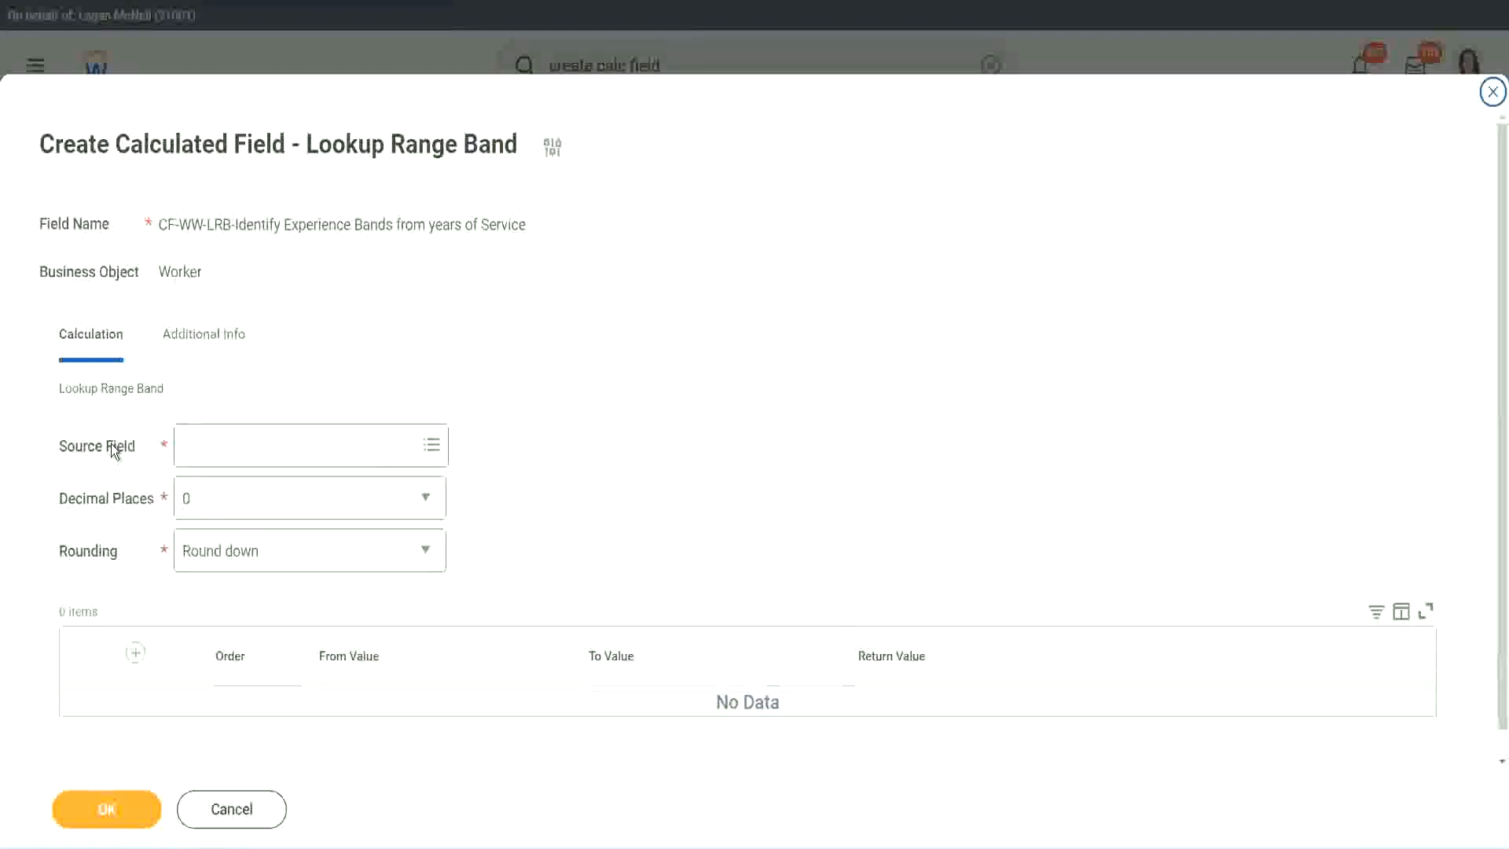
left_click(234, 446)
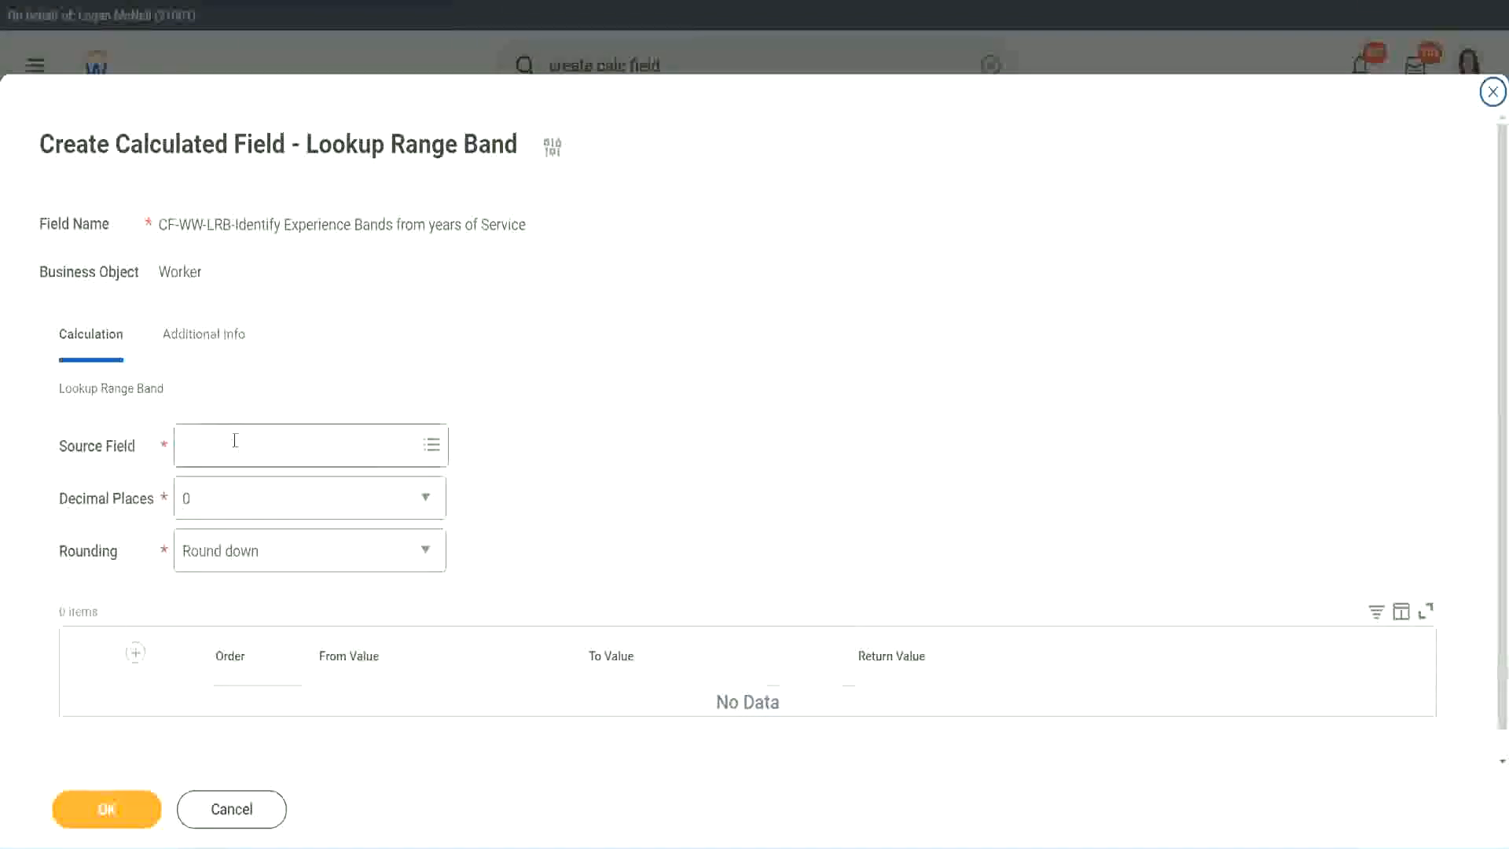
key("Return")
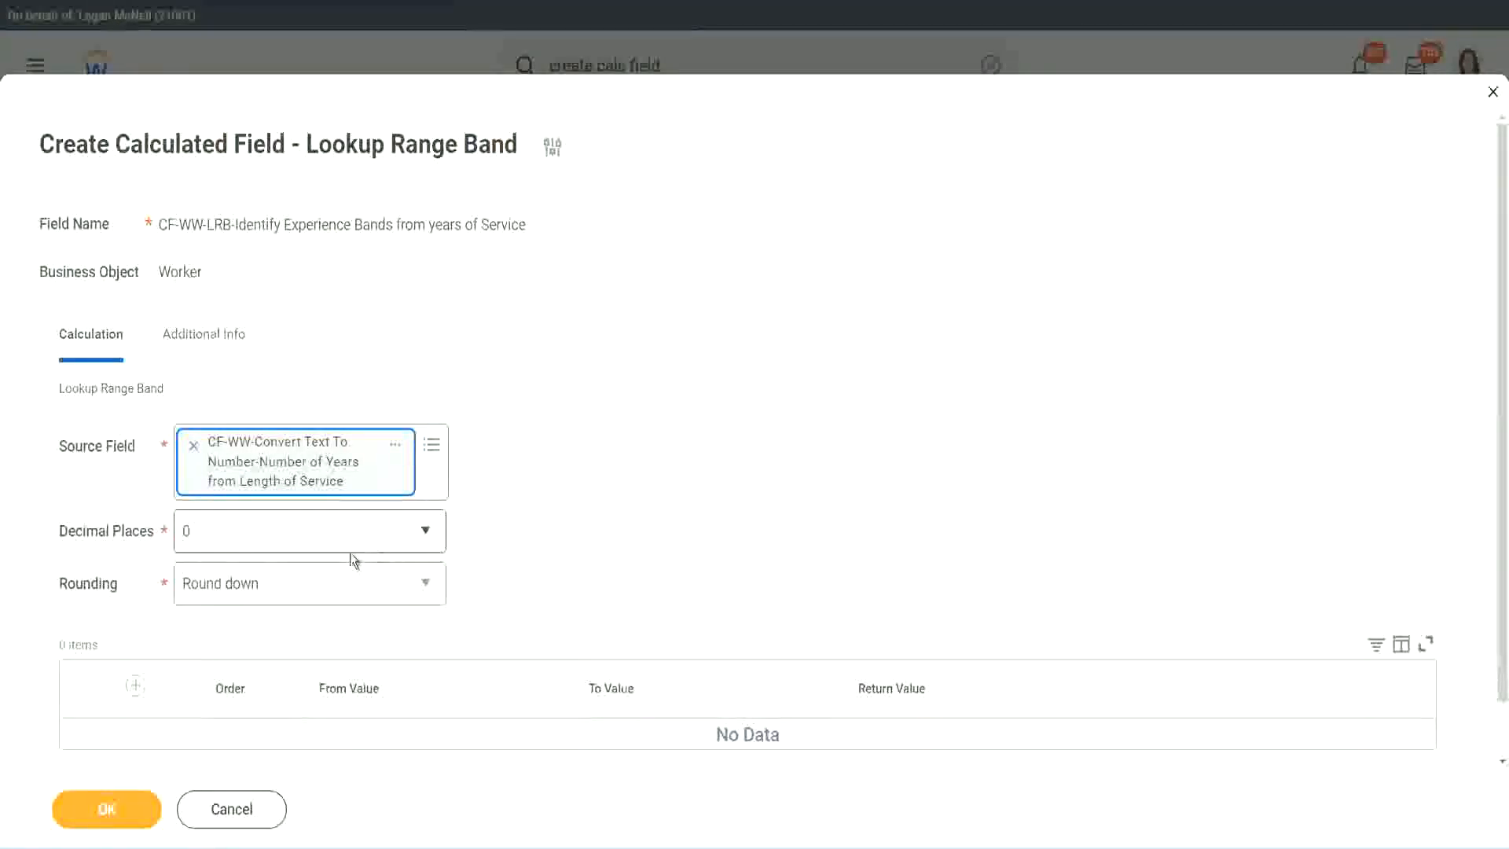
Step: Keep the decimal places at 0 and set the rounding option to Round
left_click(294, 541)
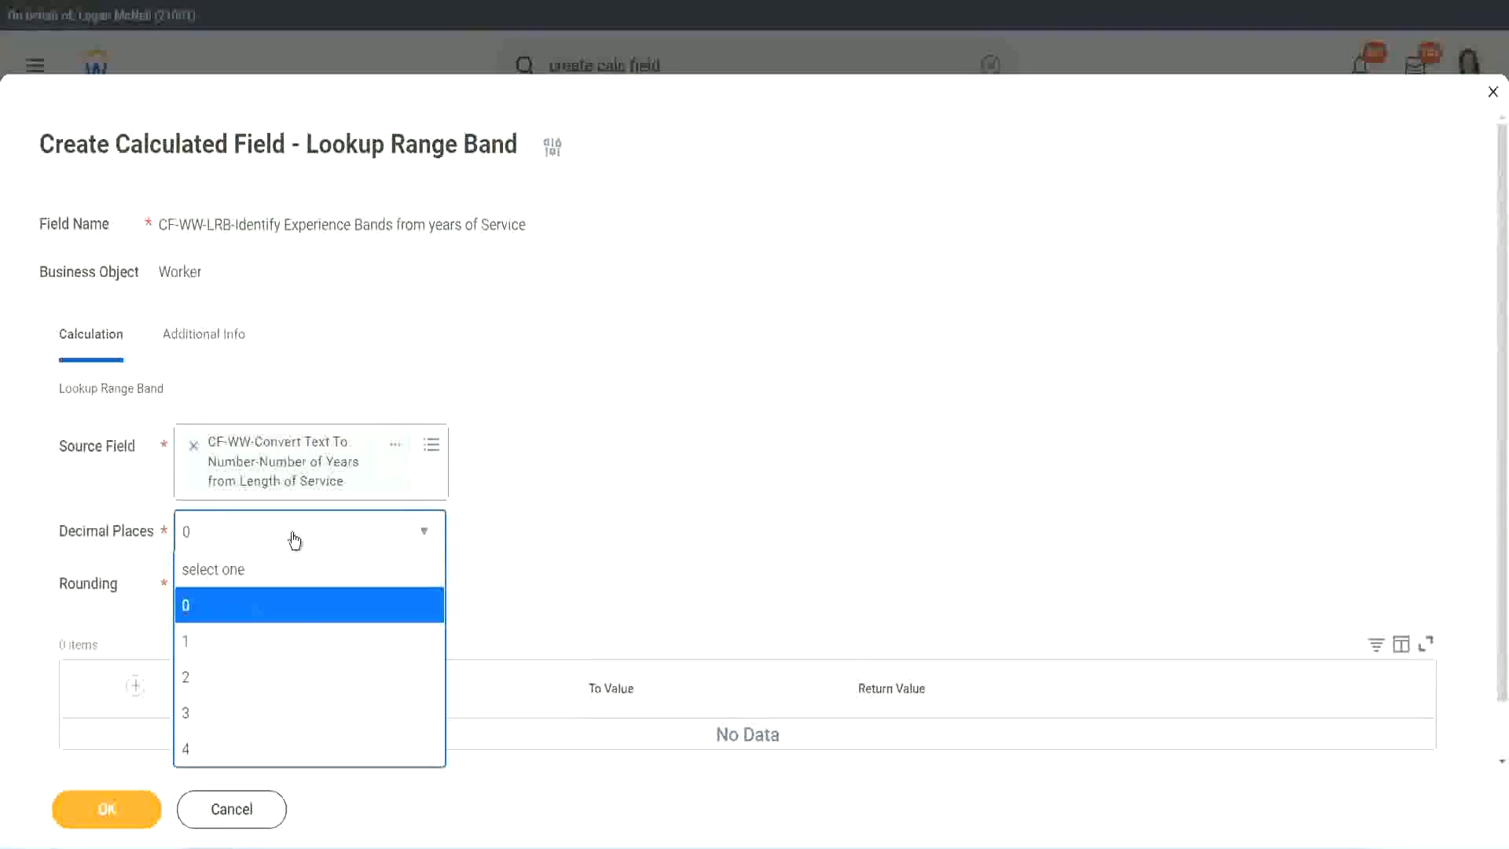
left_click(588, 515)
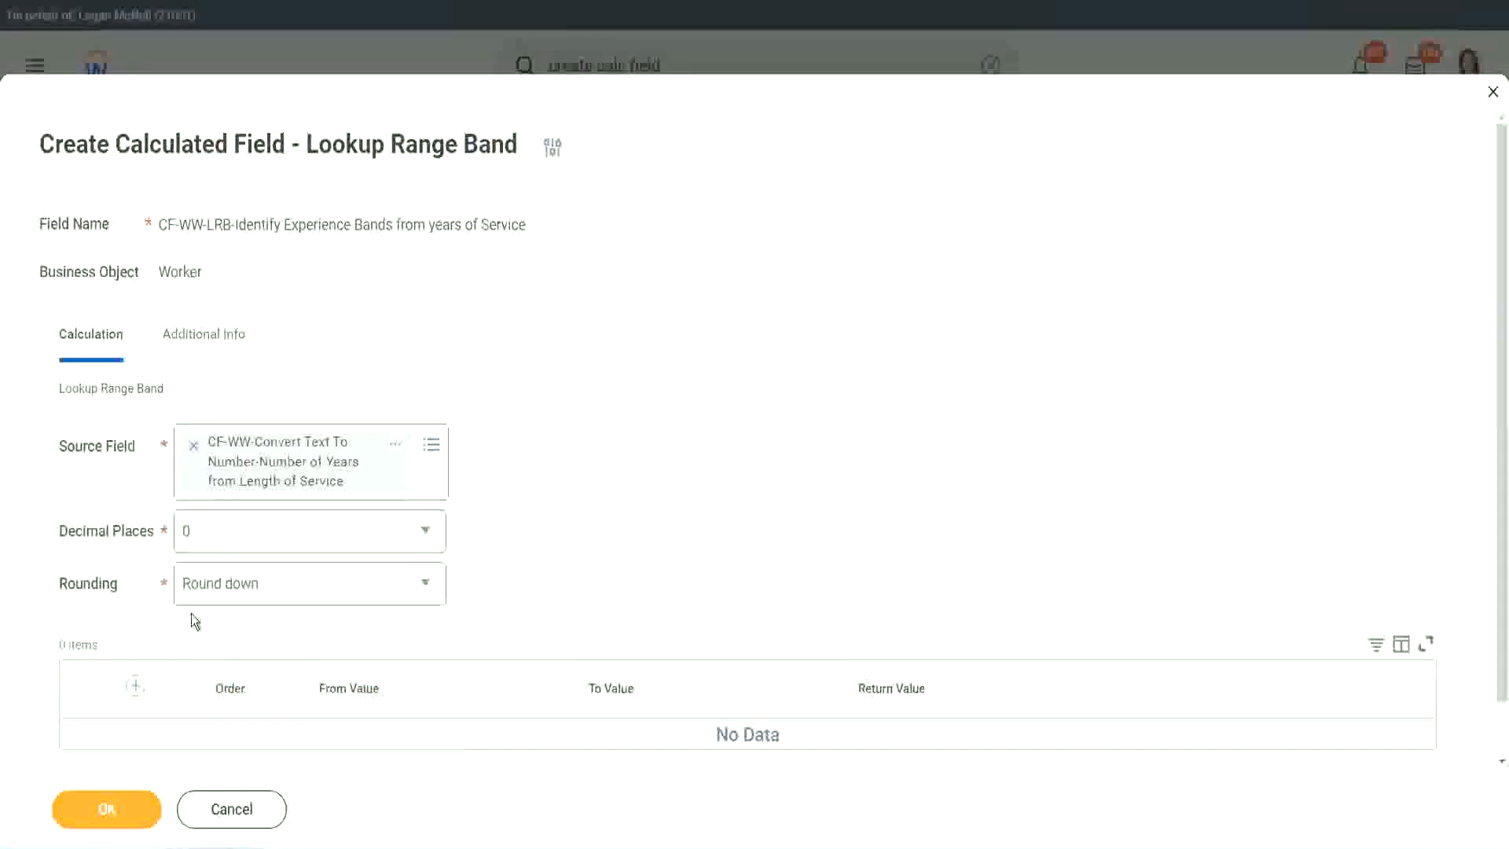
left_click(242, 588)
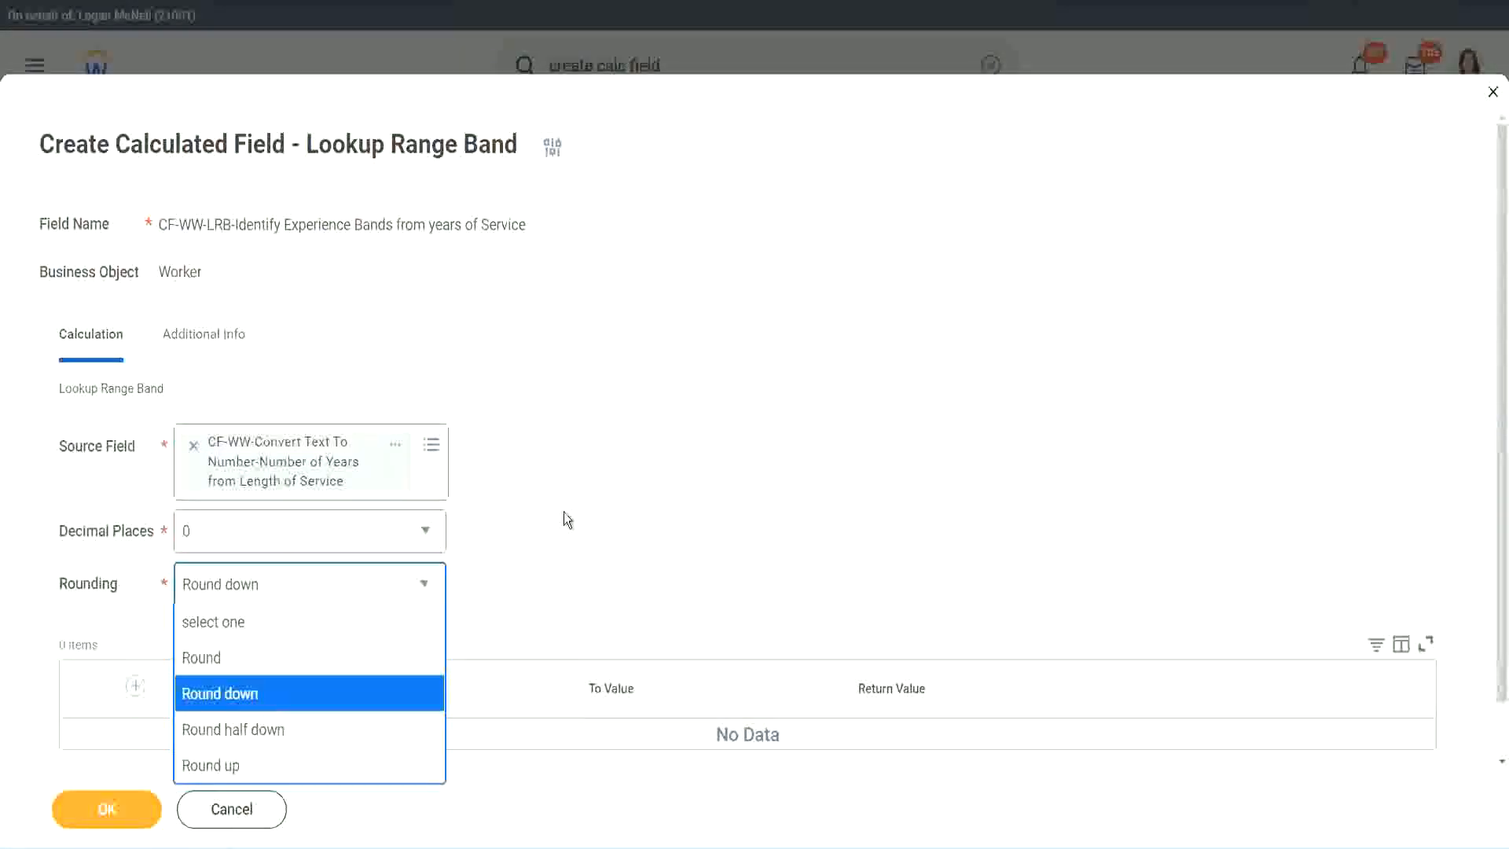
left_click(530, 579)
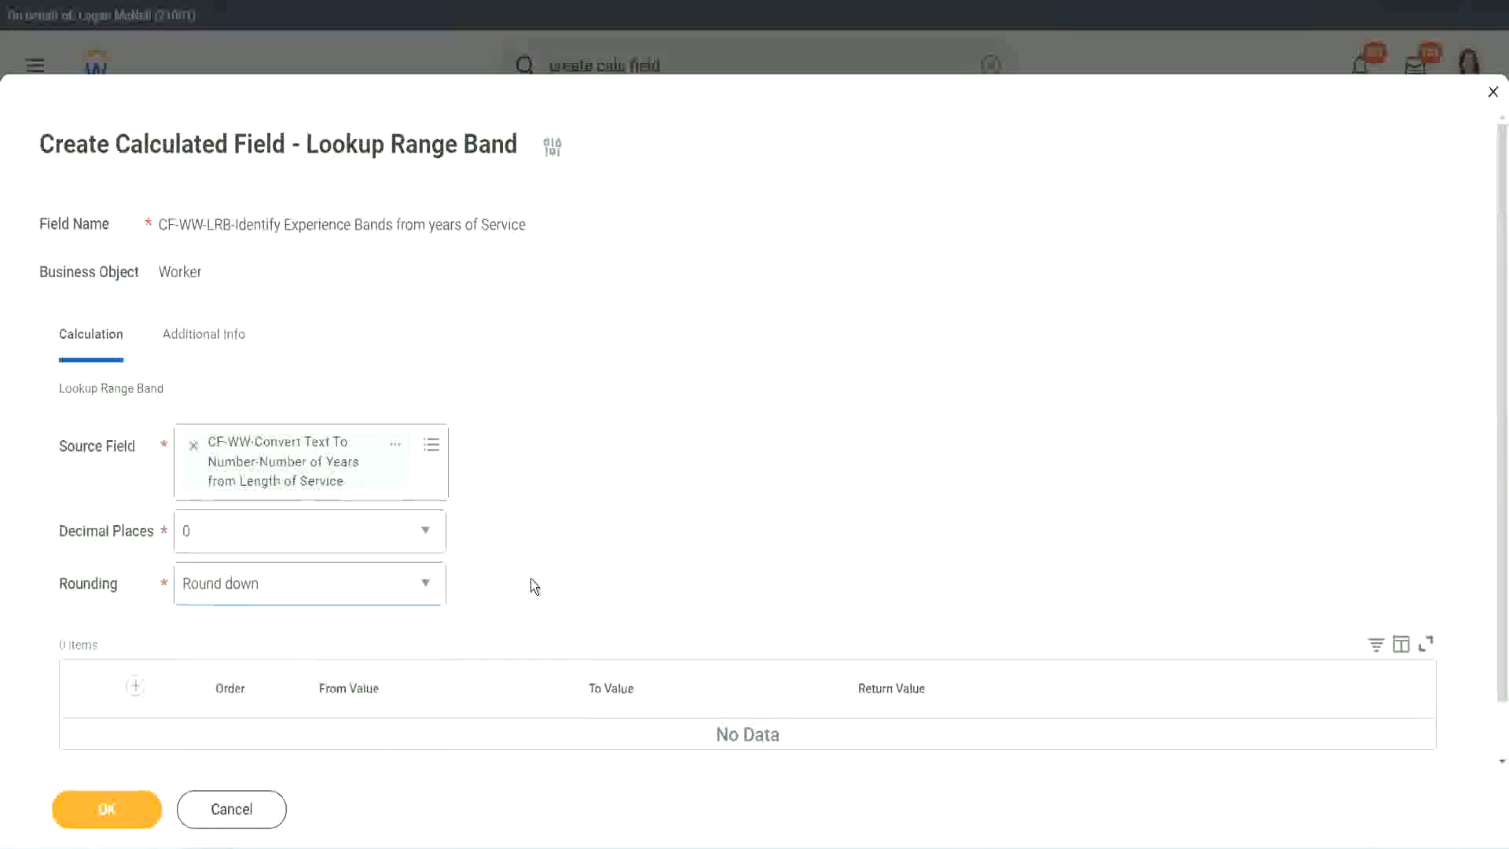
left_click(253, 583)
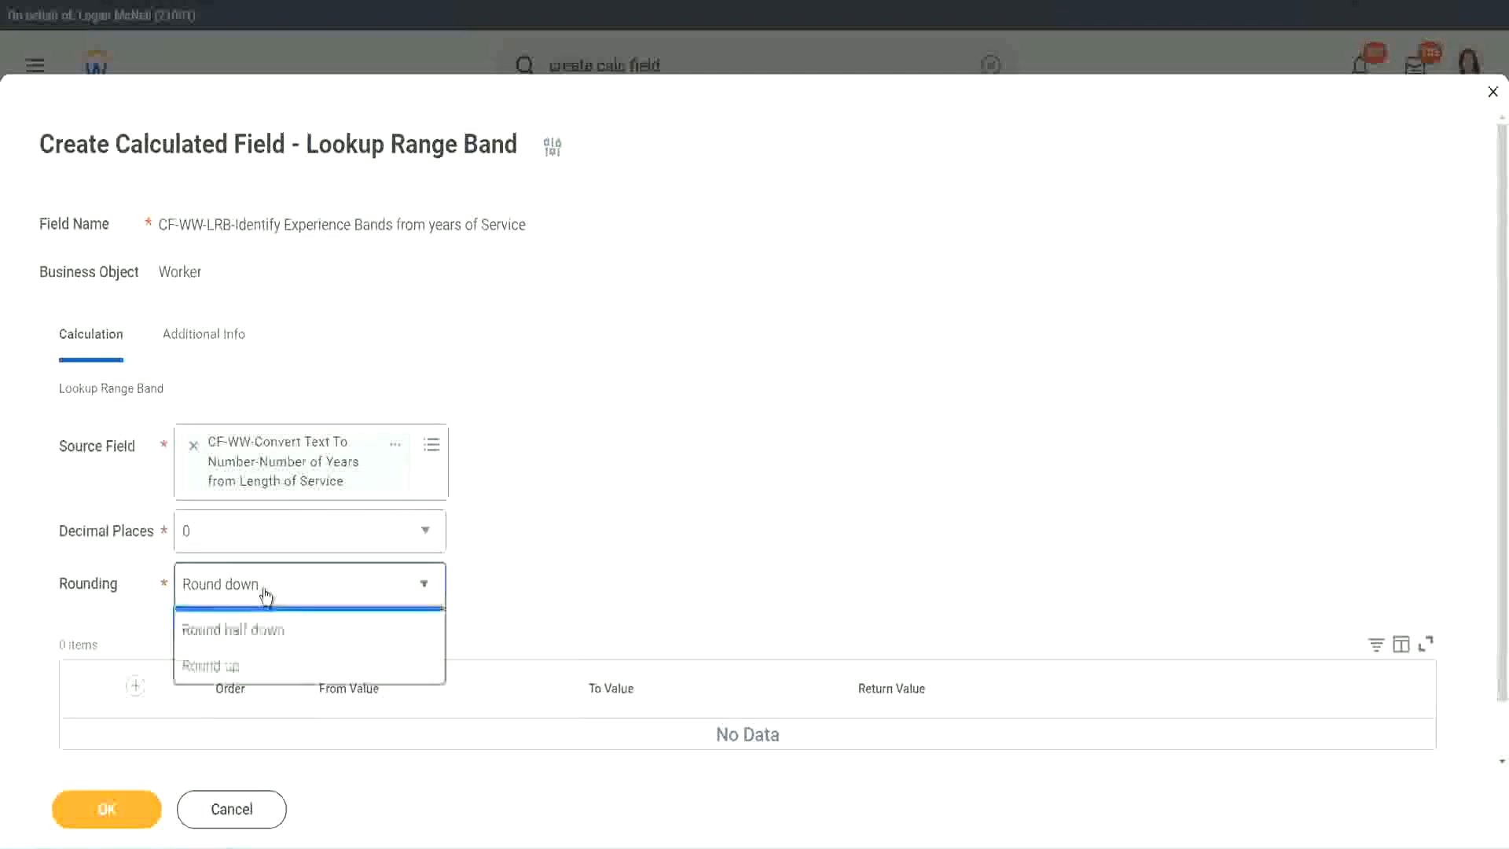
left_click(253, 661)
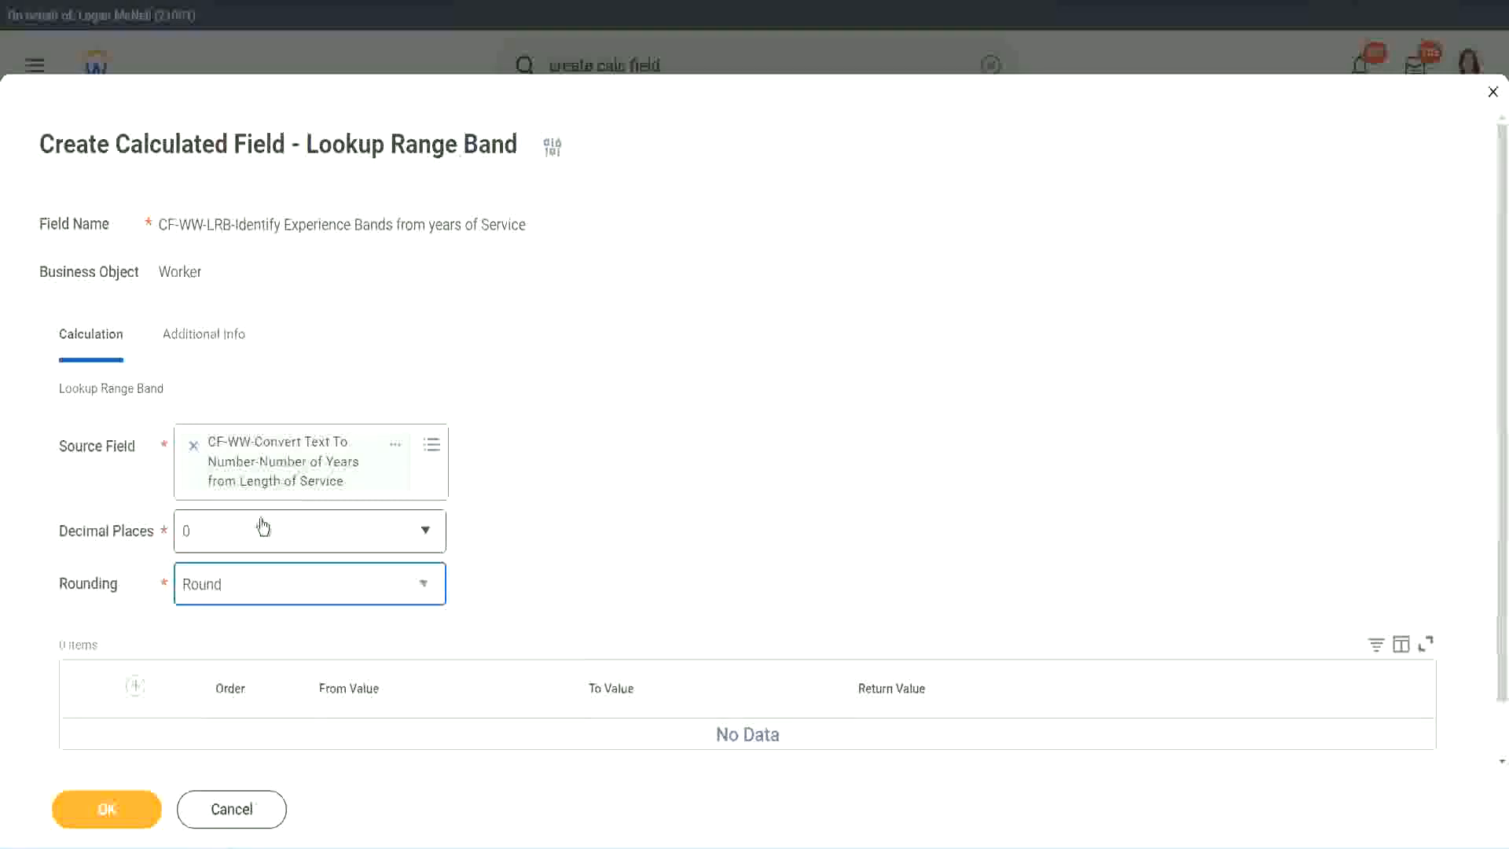
Step: Add a first range row from 0 to 7 with the return value Amateur
left_click(139, 686)
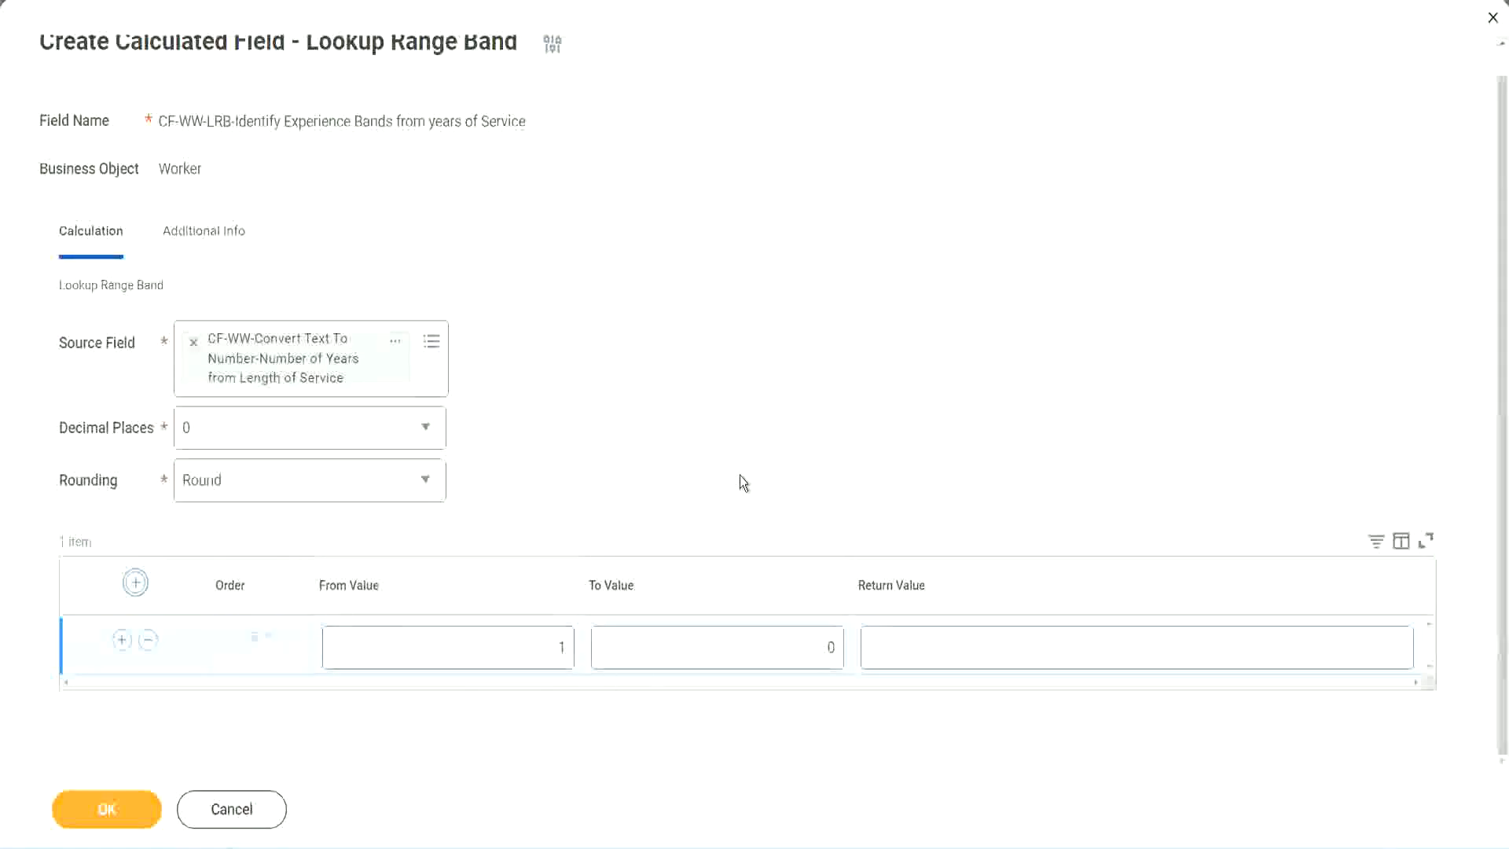
double_click(553, 651)
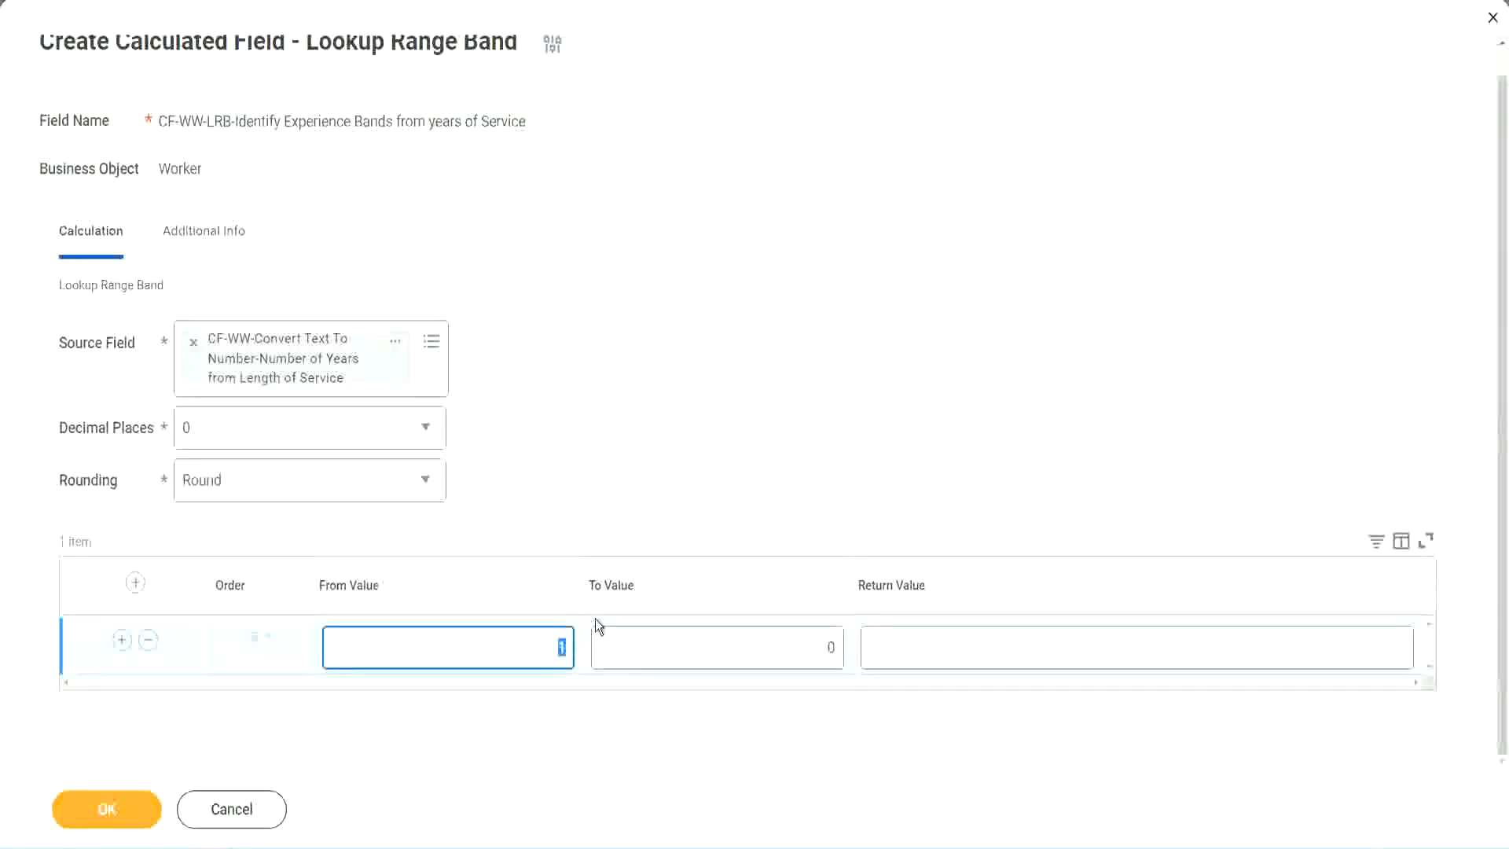
type("0")
key("Tab")
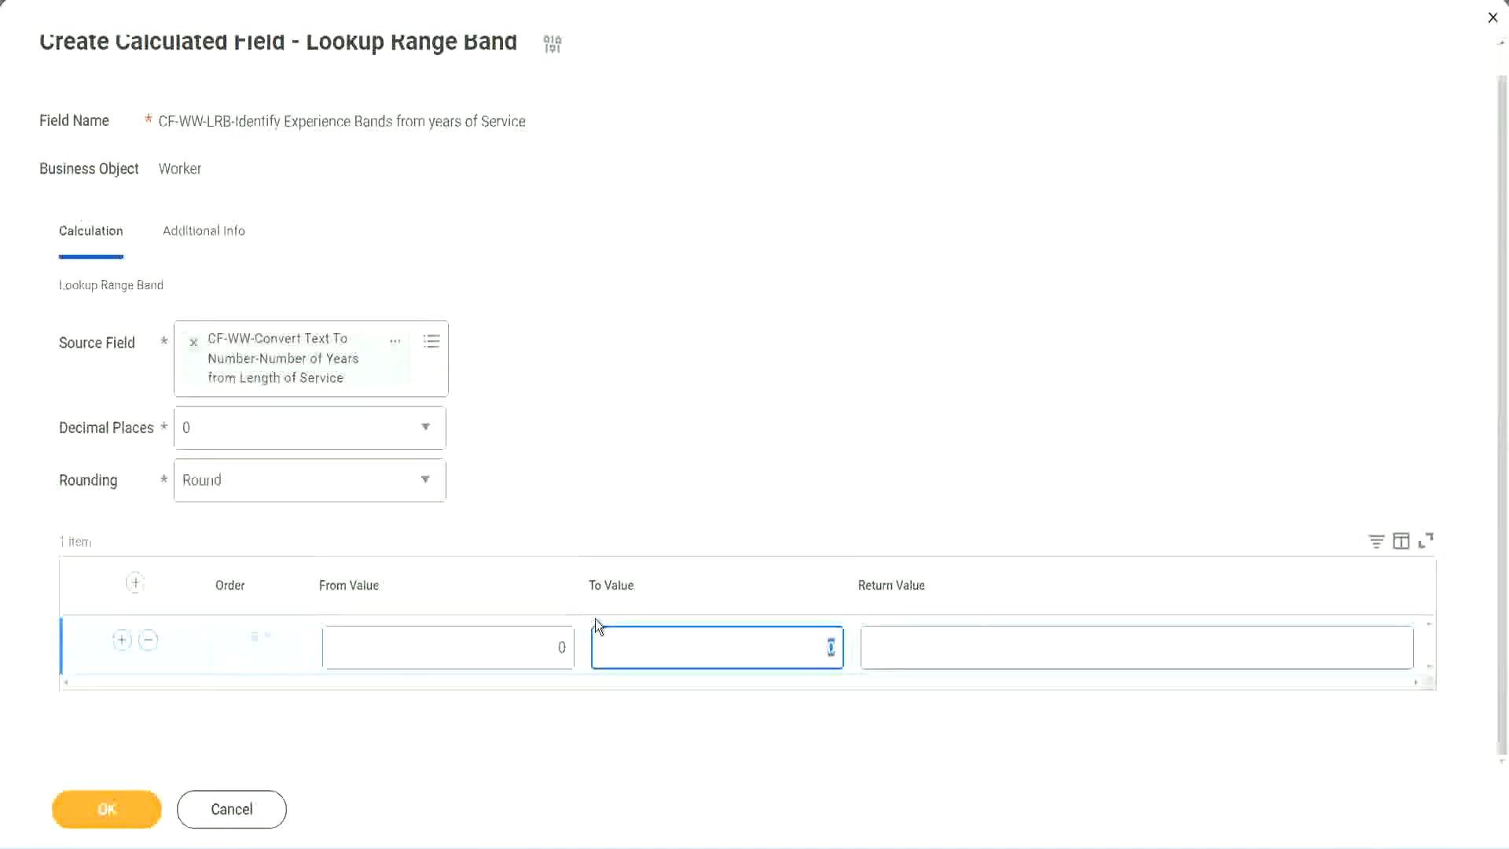
type("7")
key("Tab")
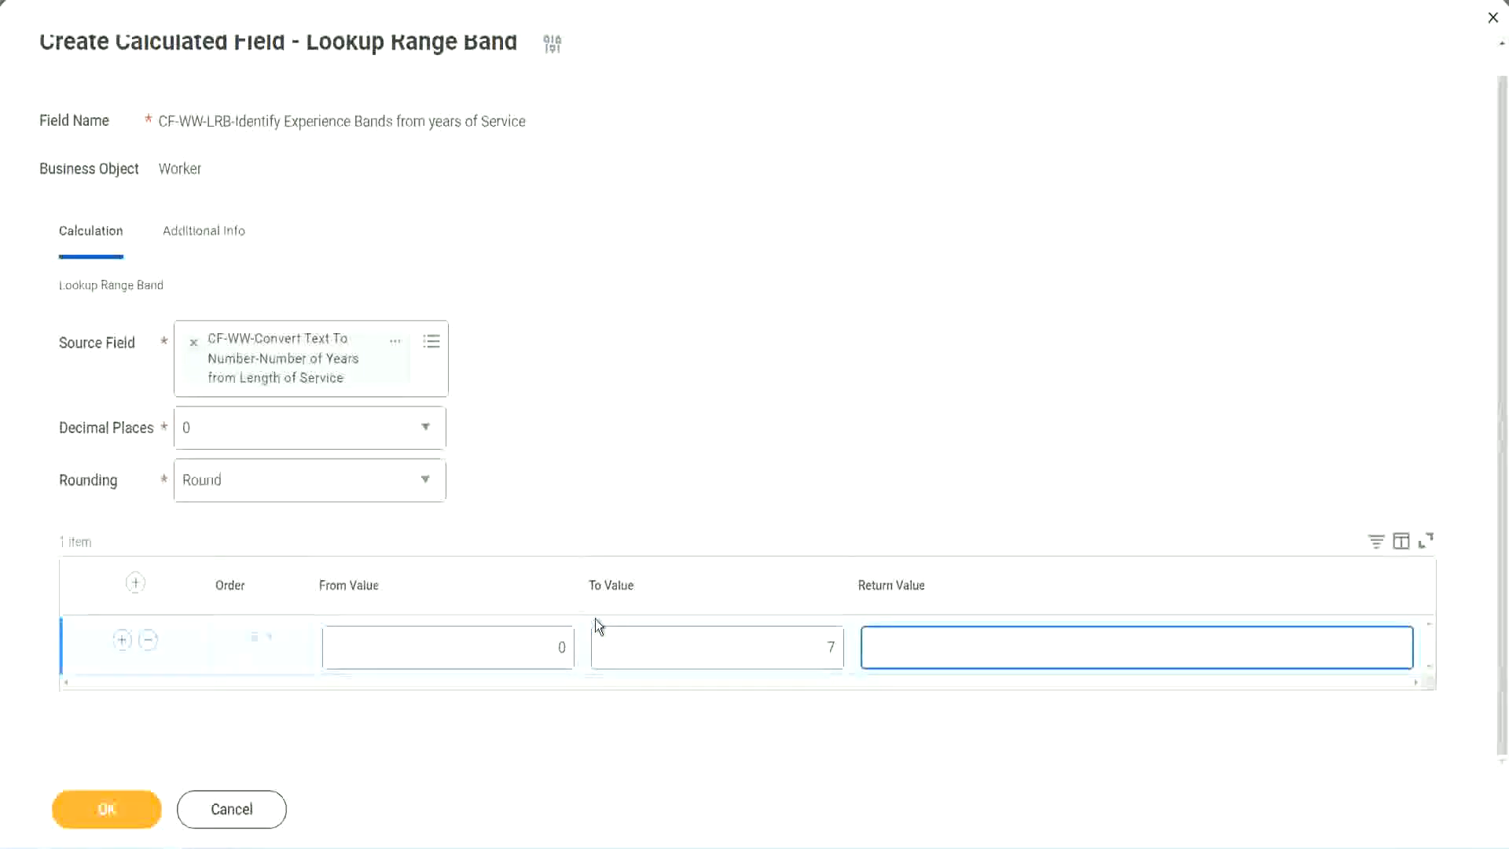
type("Amateur")
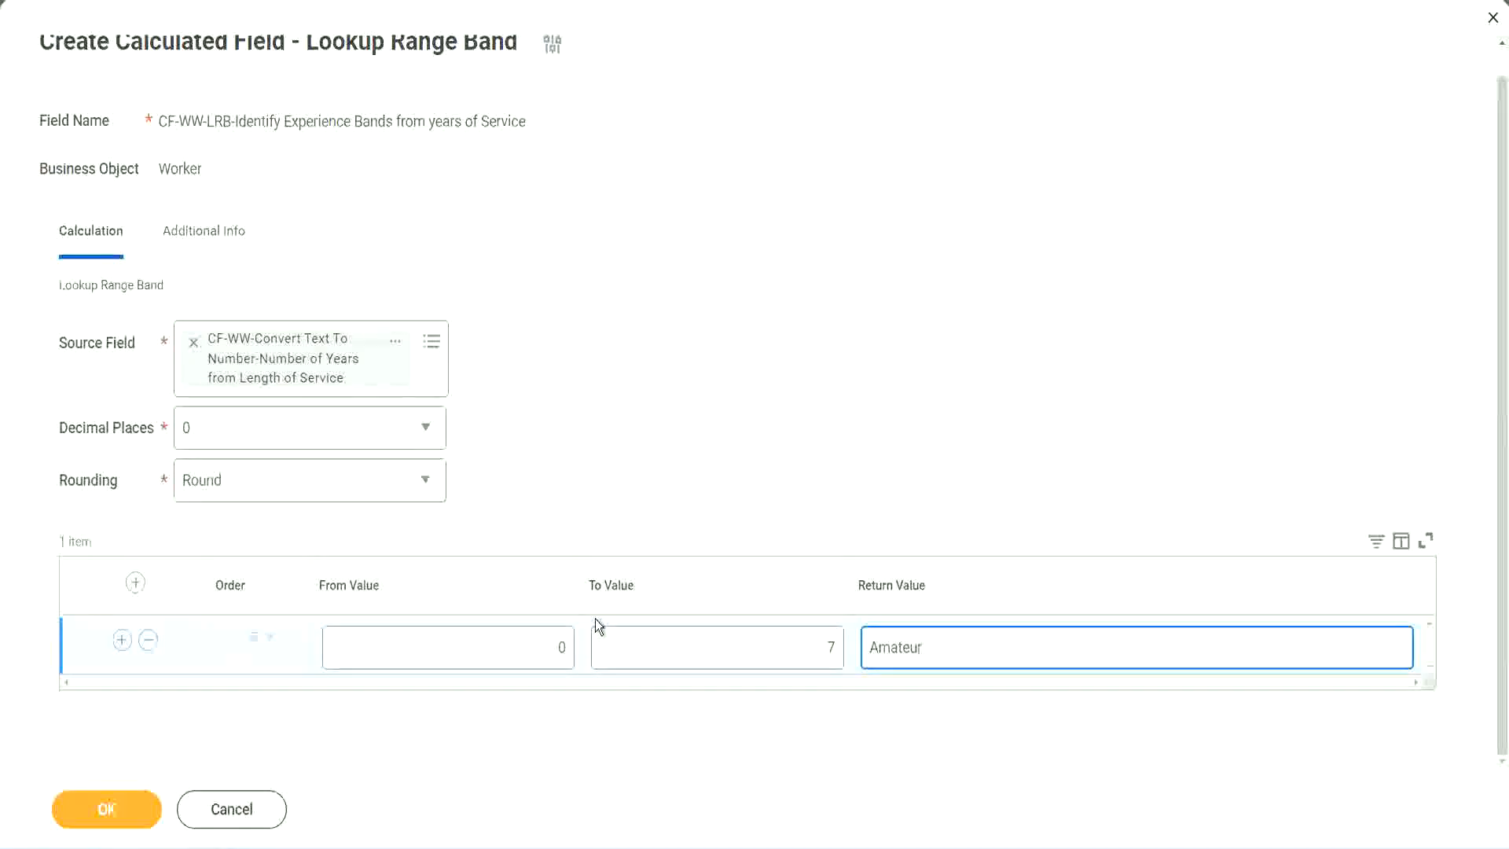
left_click(522, 660)
left_click(808, 634)
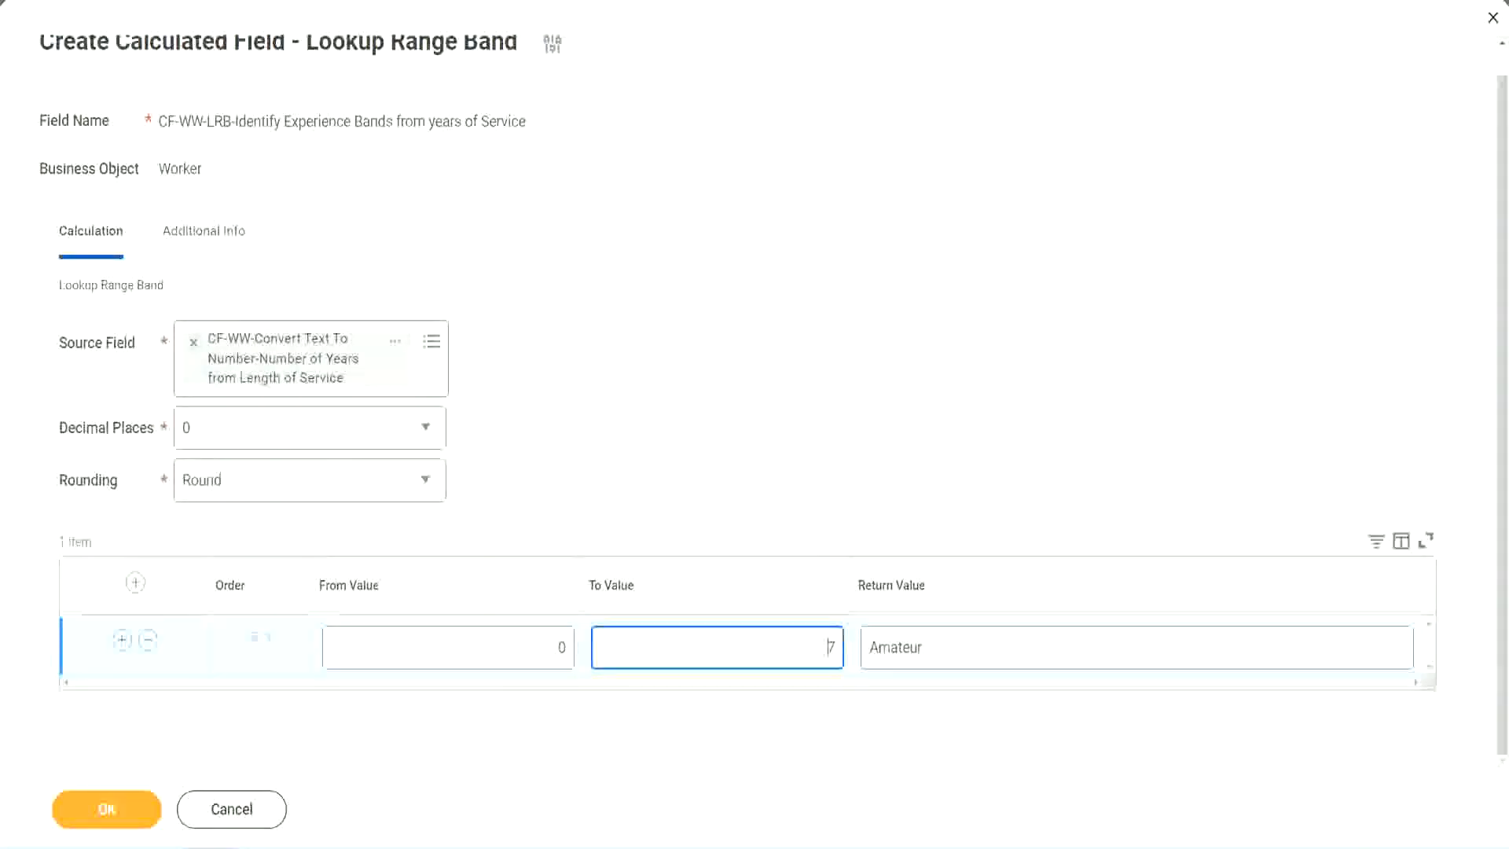
left_click_drag(632, 548, 378, 390)
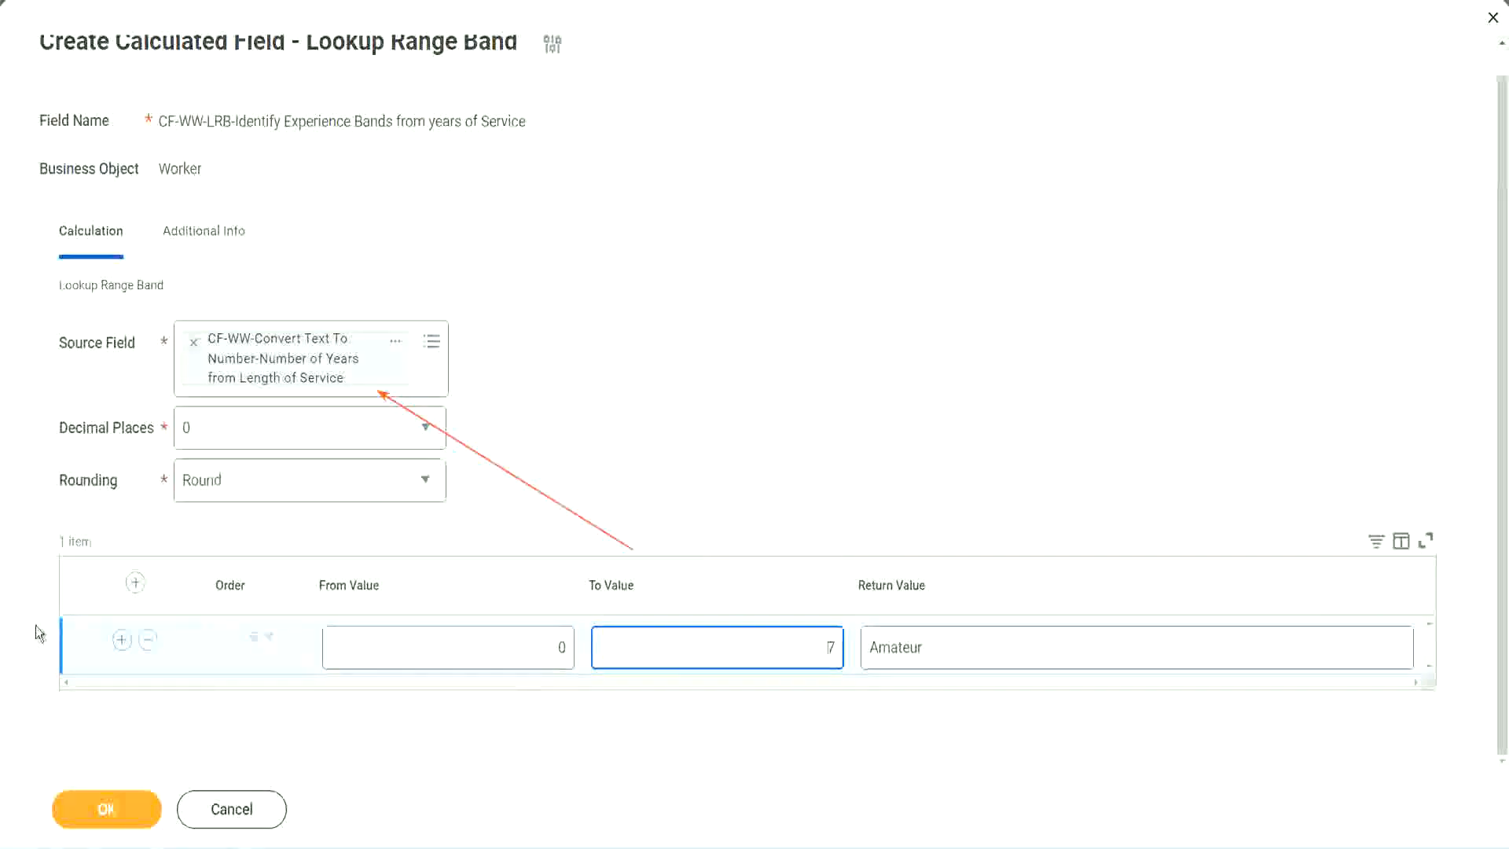
Step: Add a second range row from 8 to 15 with the return value Experienced
left_click(121, 641)
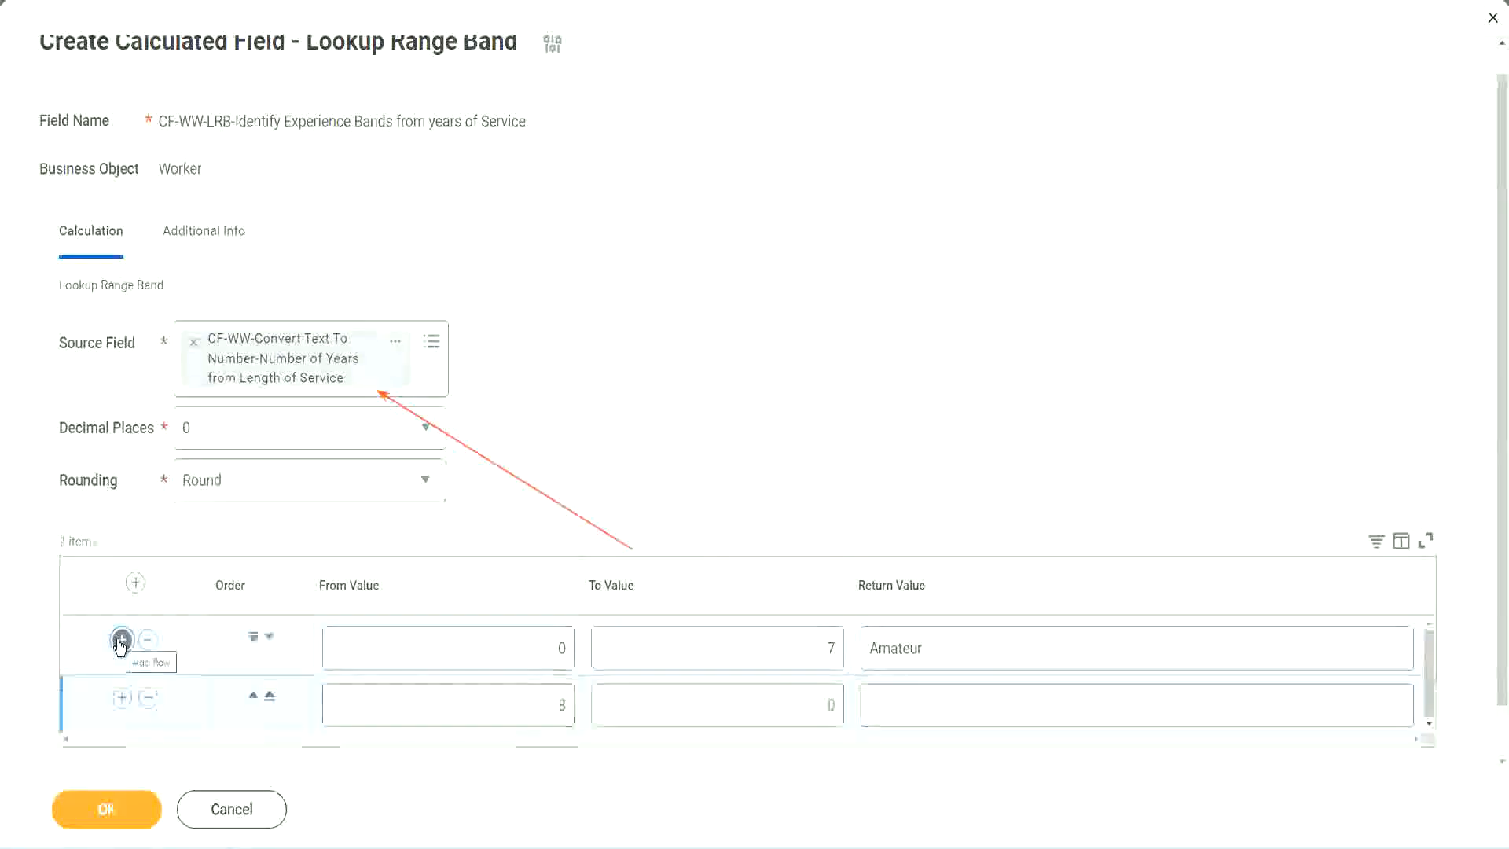
left_click(572, 710)
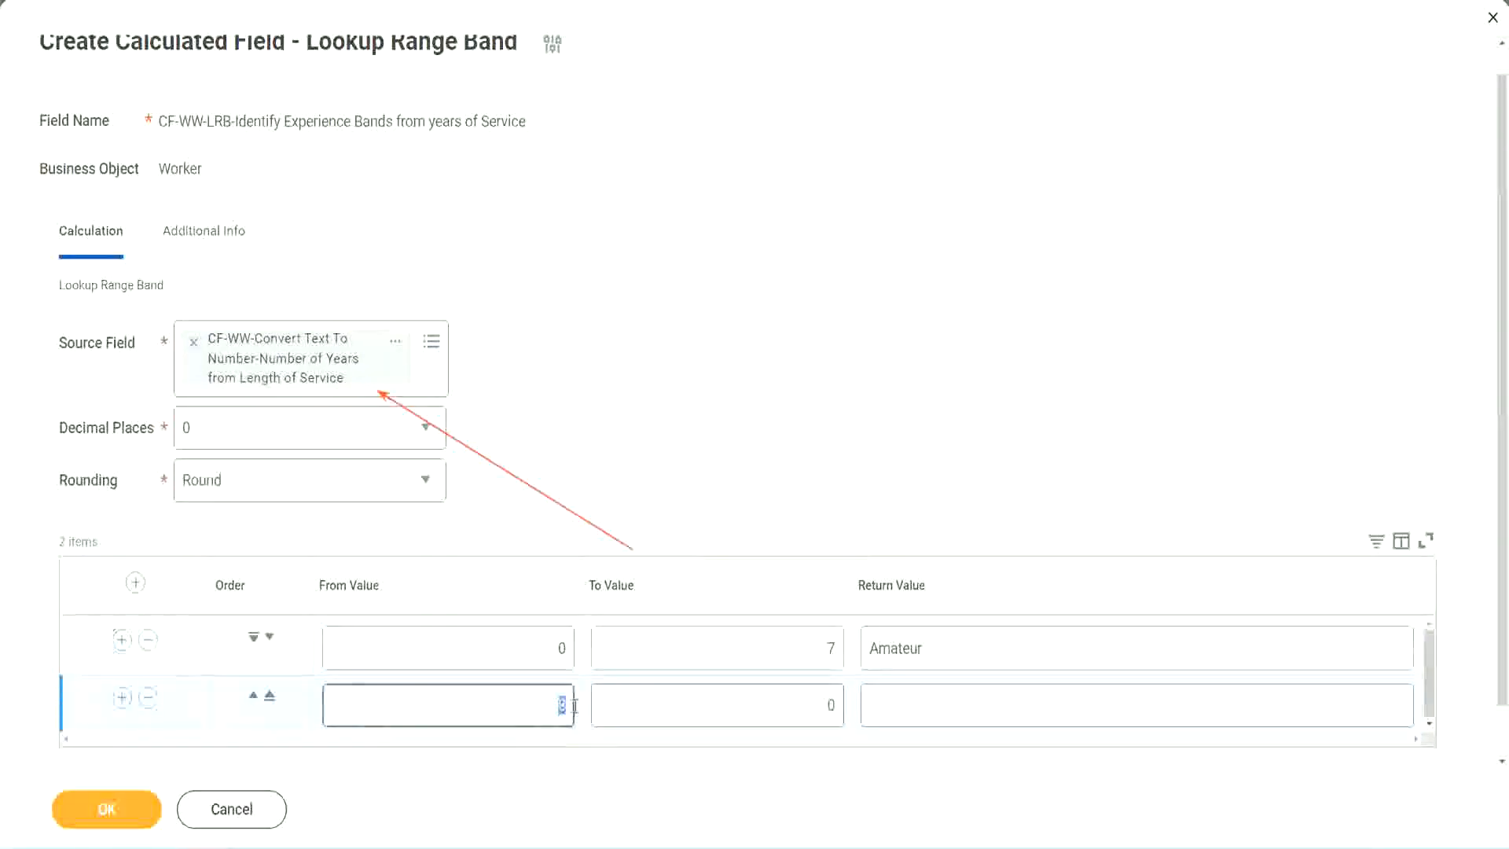
left_click(548, 651)
left_click(820, 654)
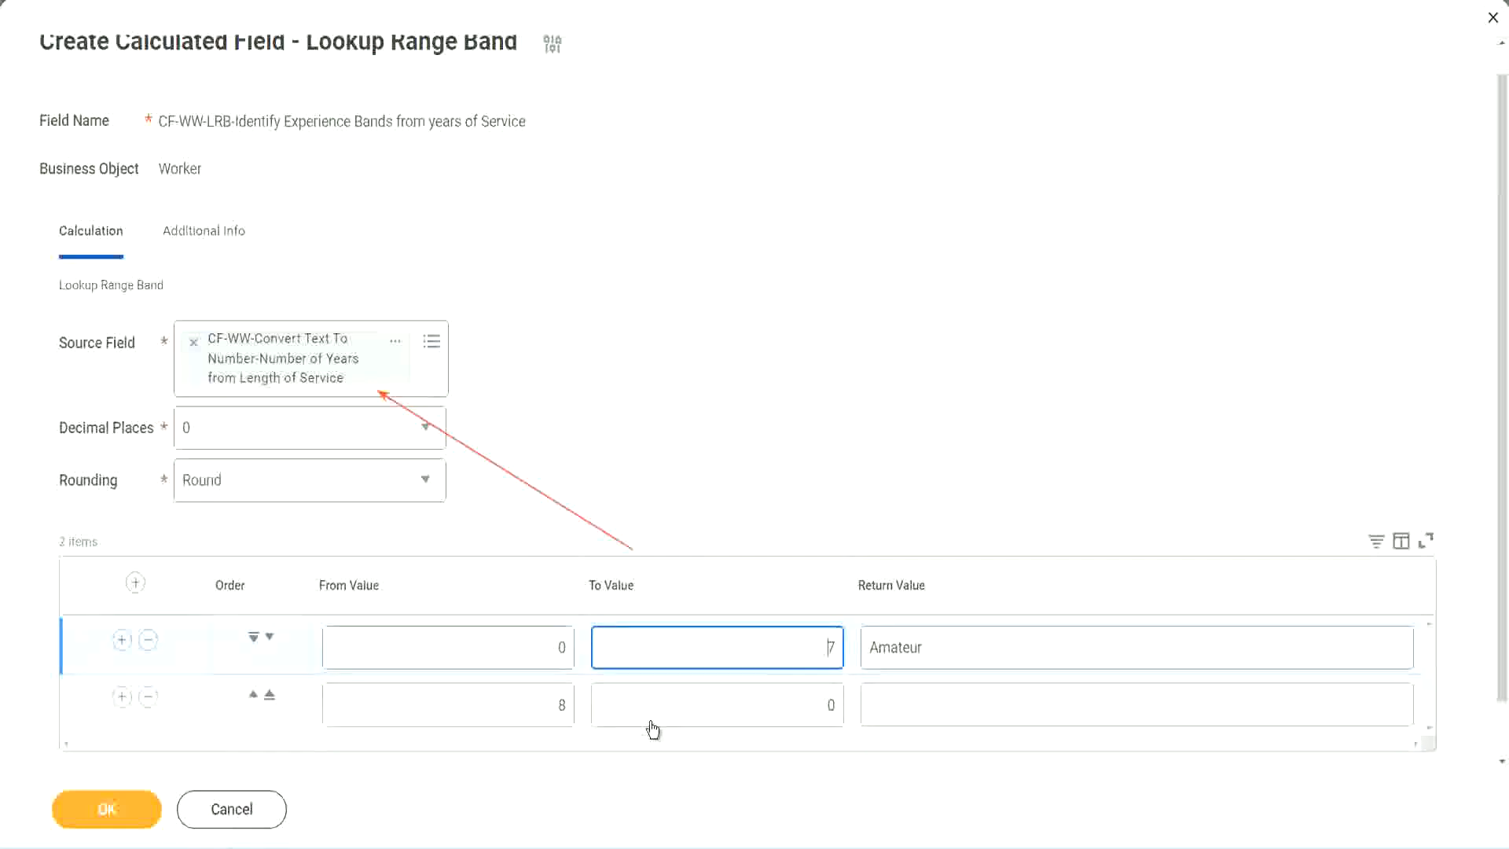
left_click(535, 709)
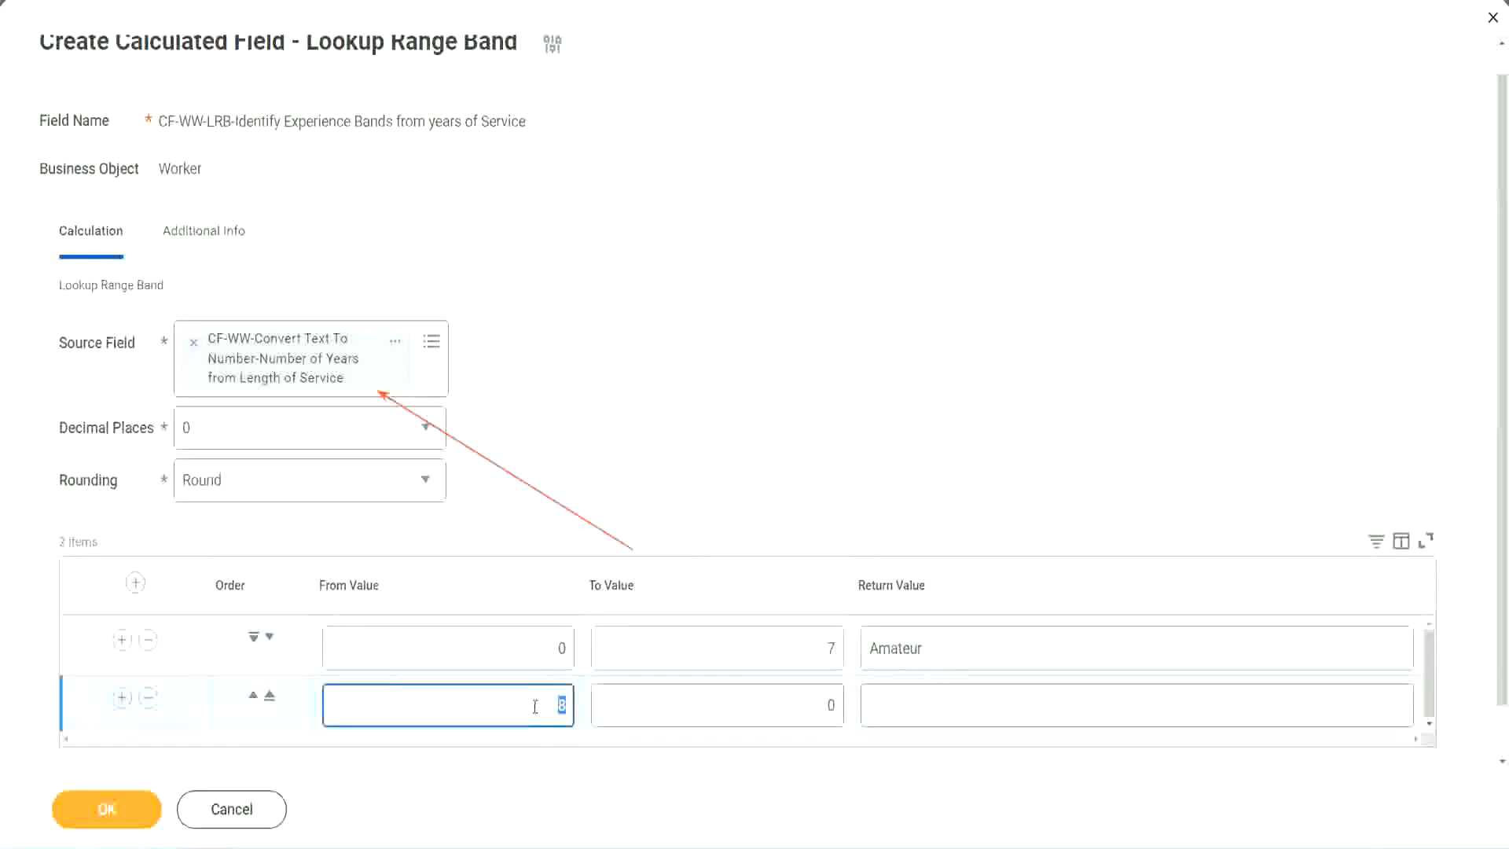
left_click(818, 705)
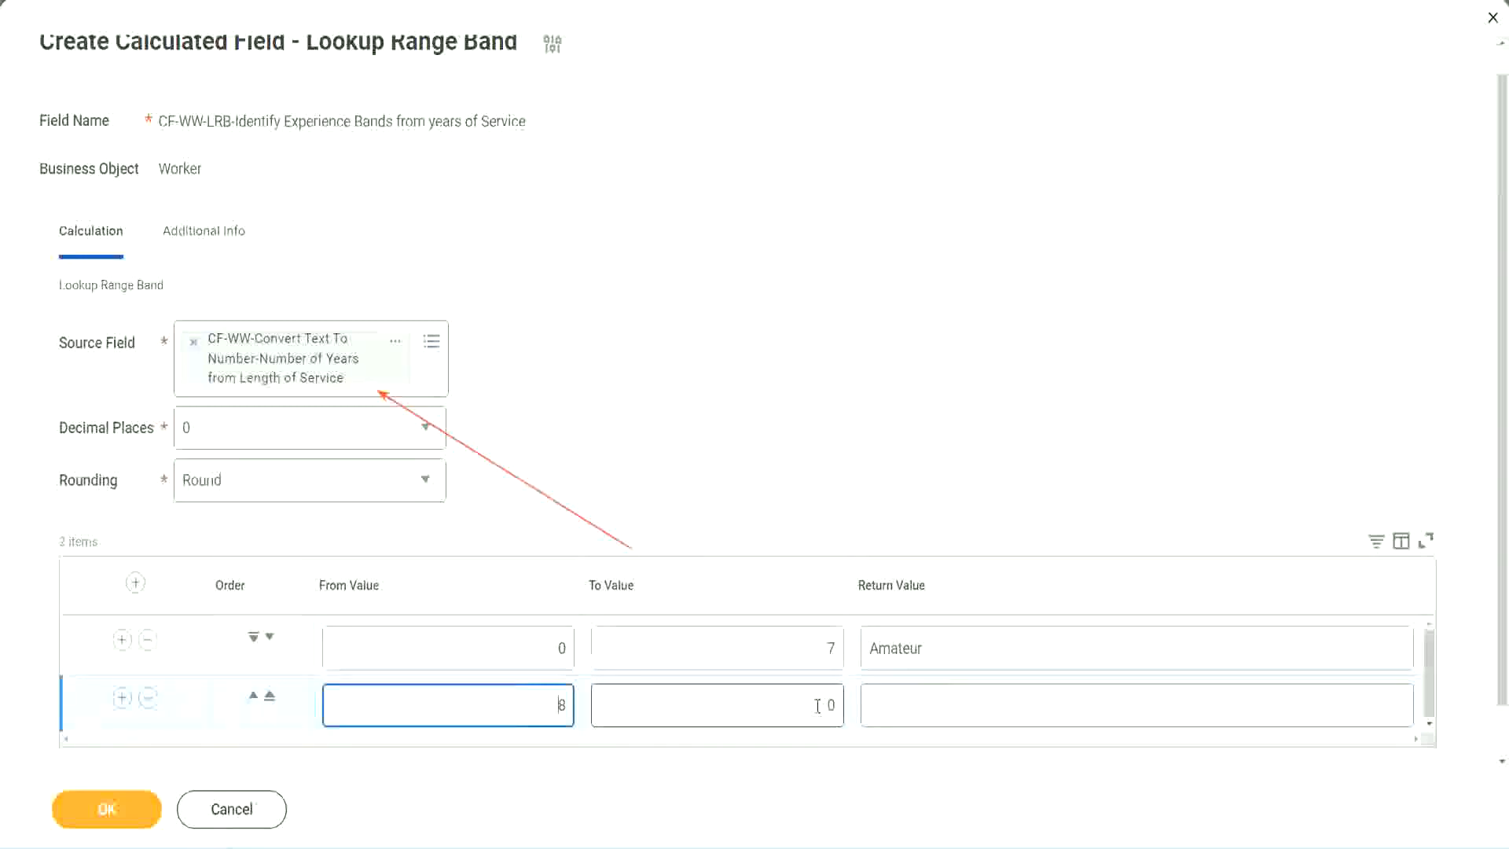
left_click(817, 705)
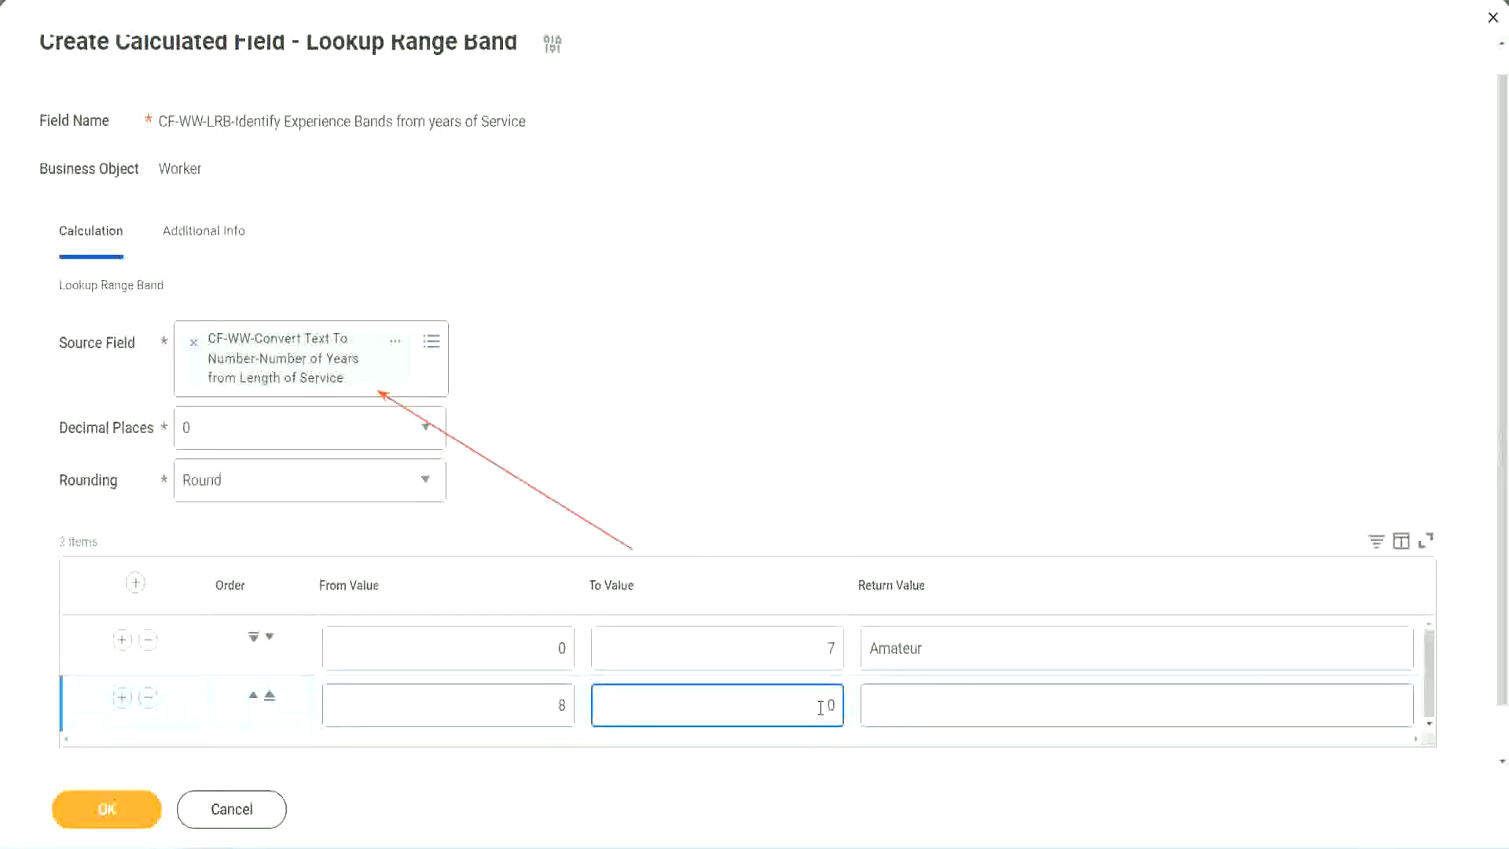
key("BackSpace")
type("15")
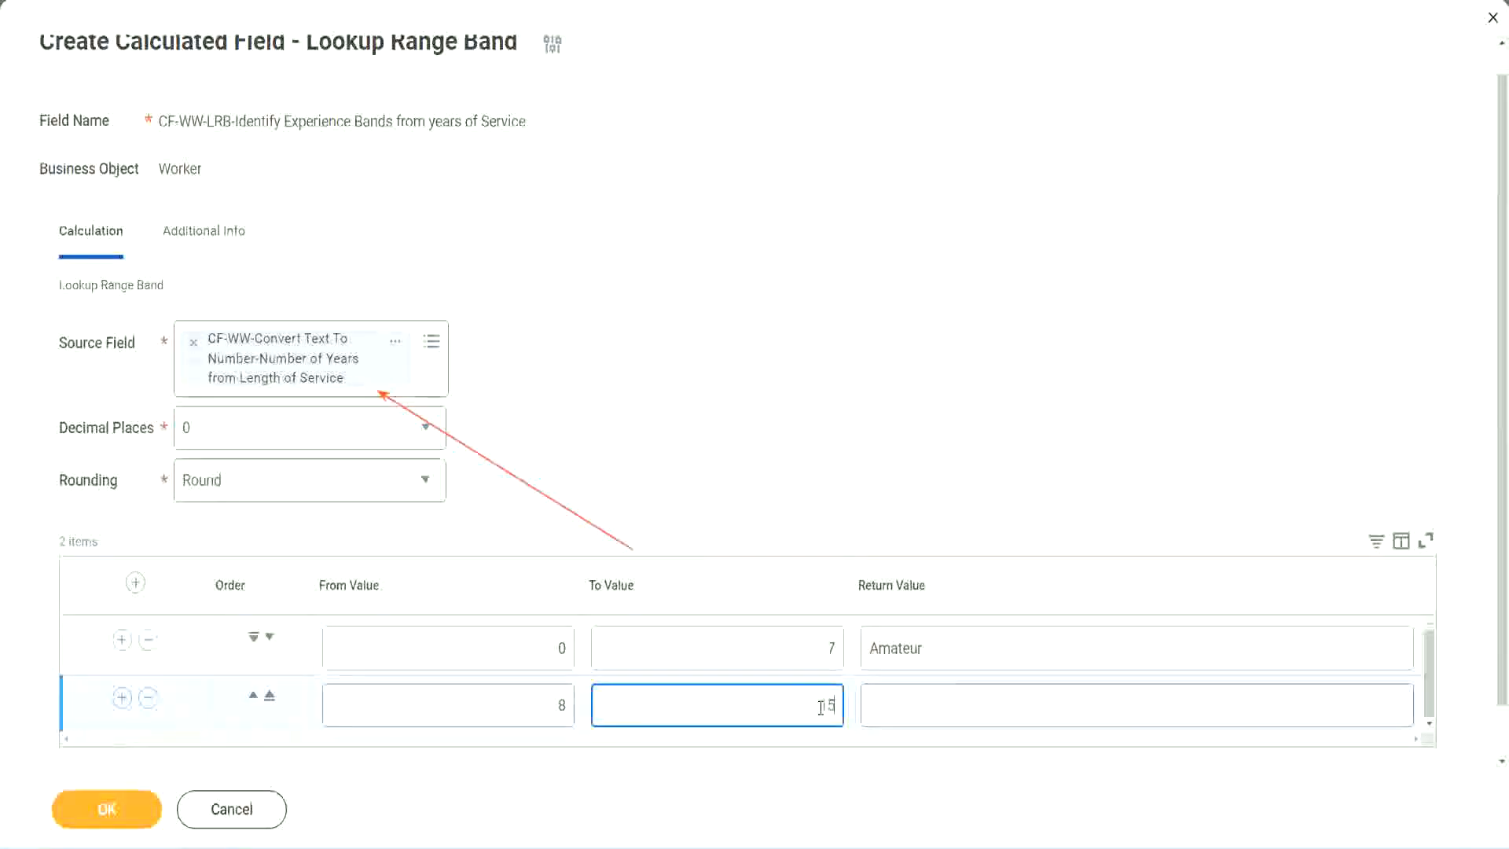
left_click(930, 701)
type("Ex")
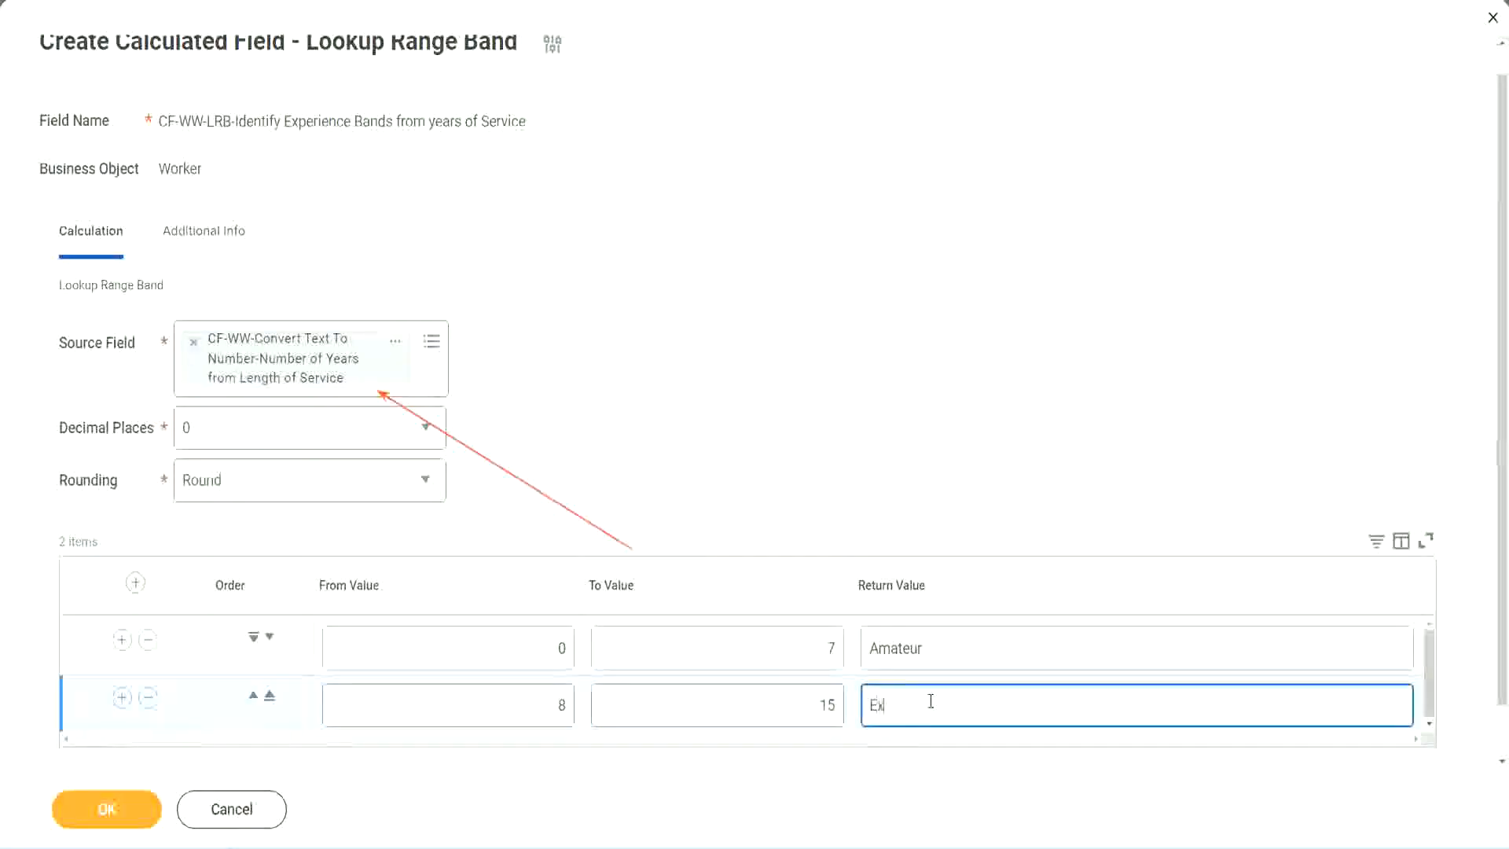
type("perienced")
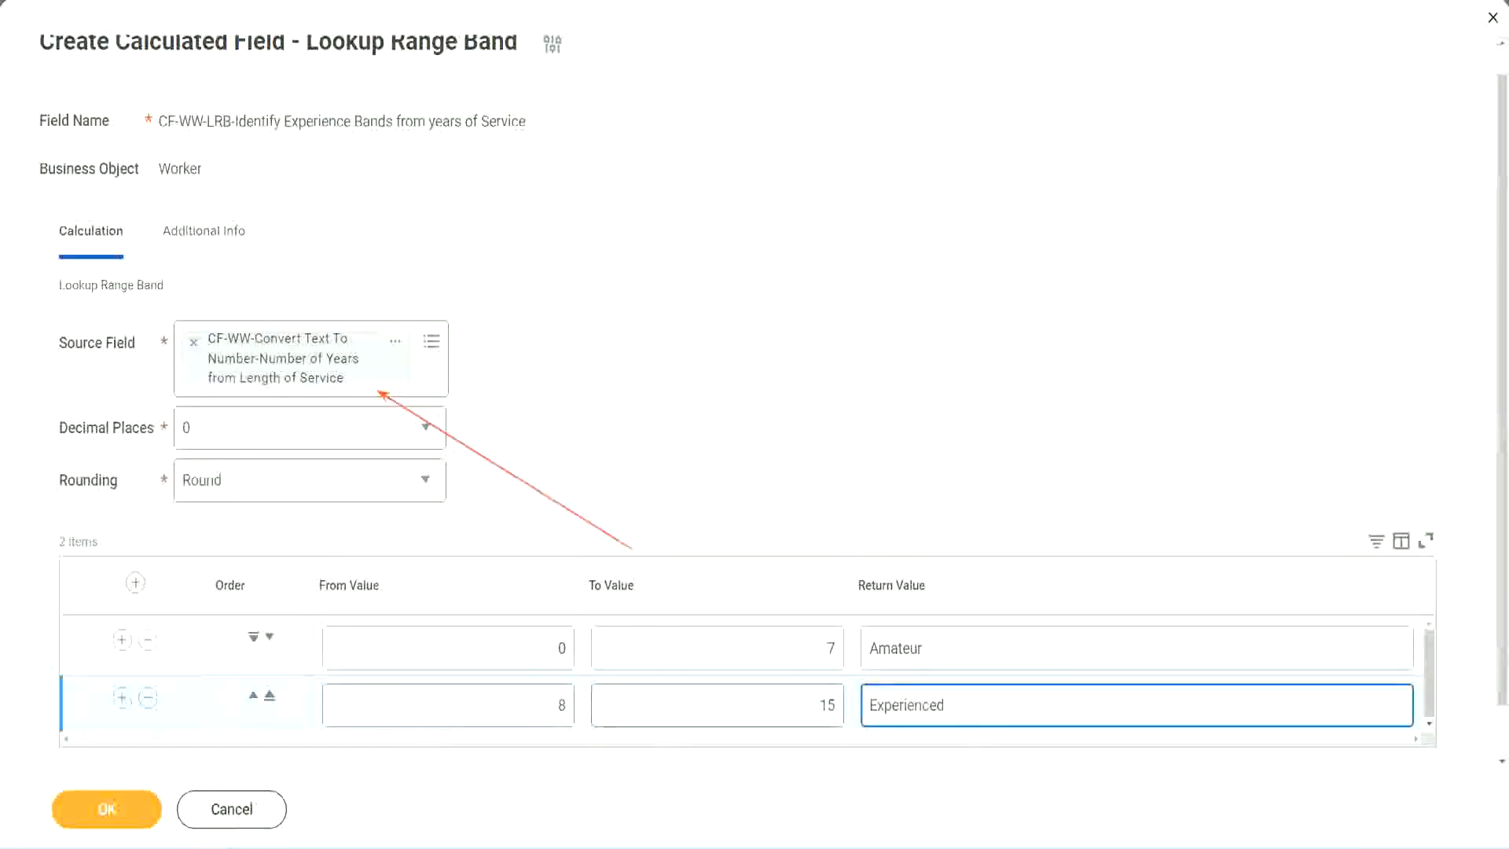
Step: Add a third range row from 16 to 30 with the return value Senior
left_click(121, 698)
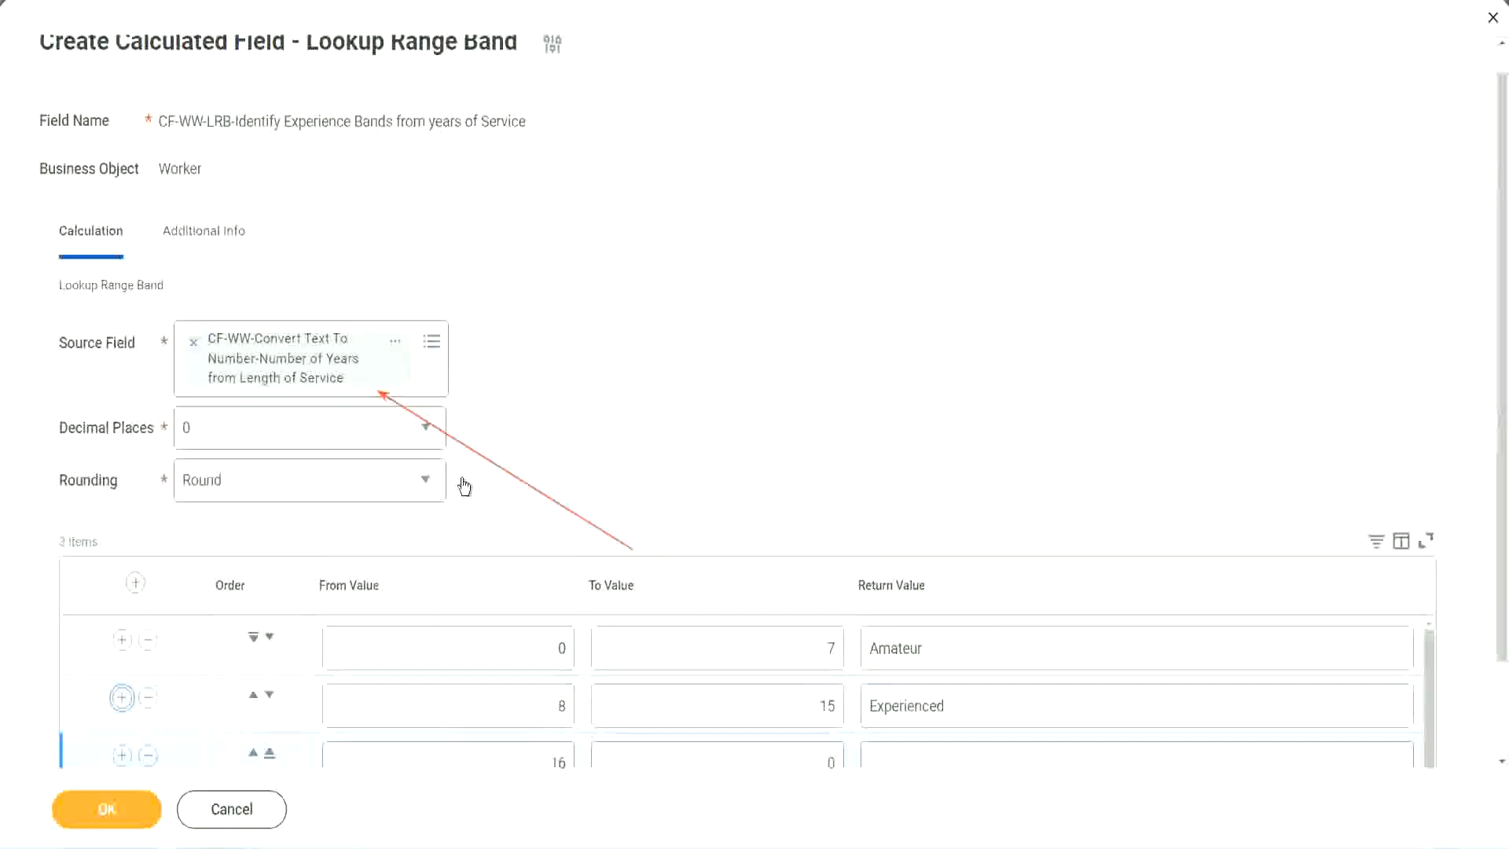
scroll(650, 474, "down", 2)
left_click(533, 652)
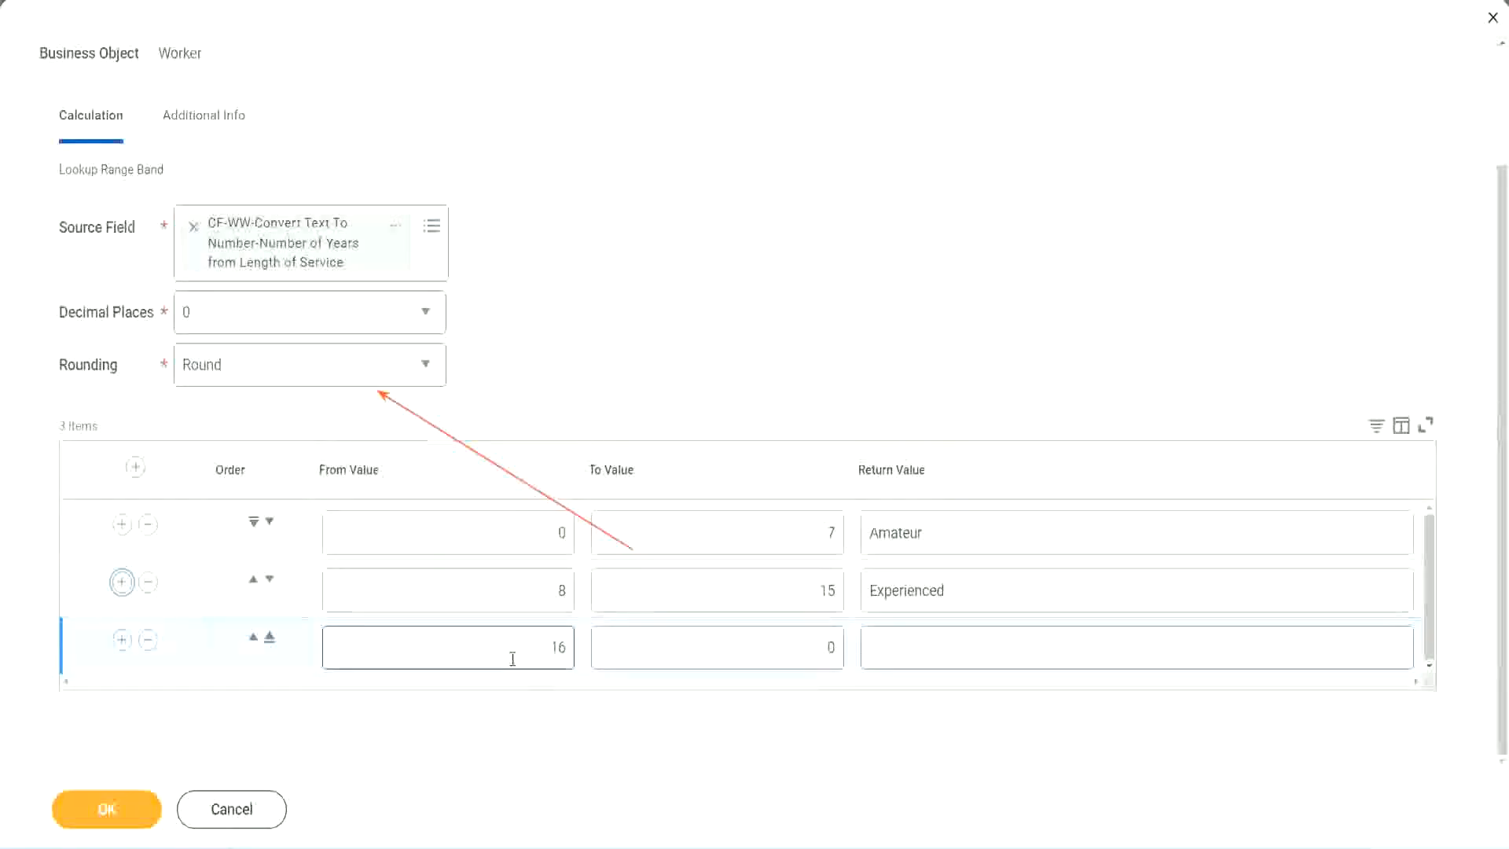
left_click(757, 648)
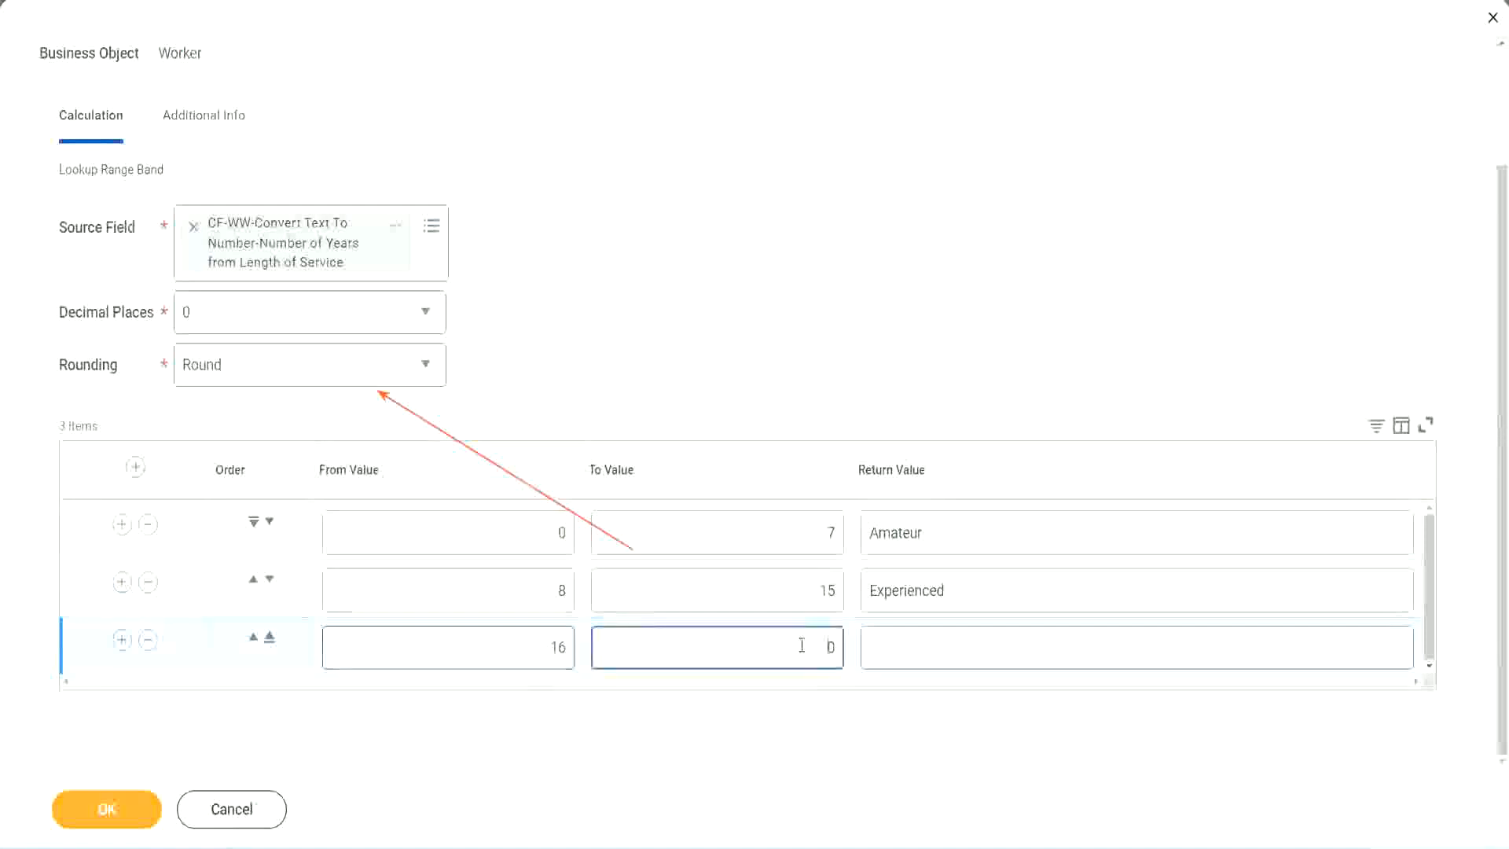
type("3")
key("Tab")
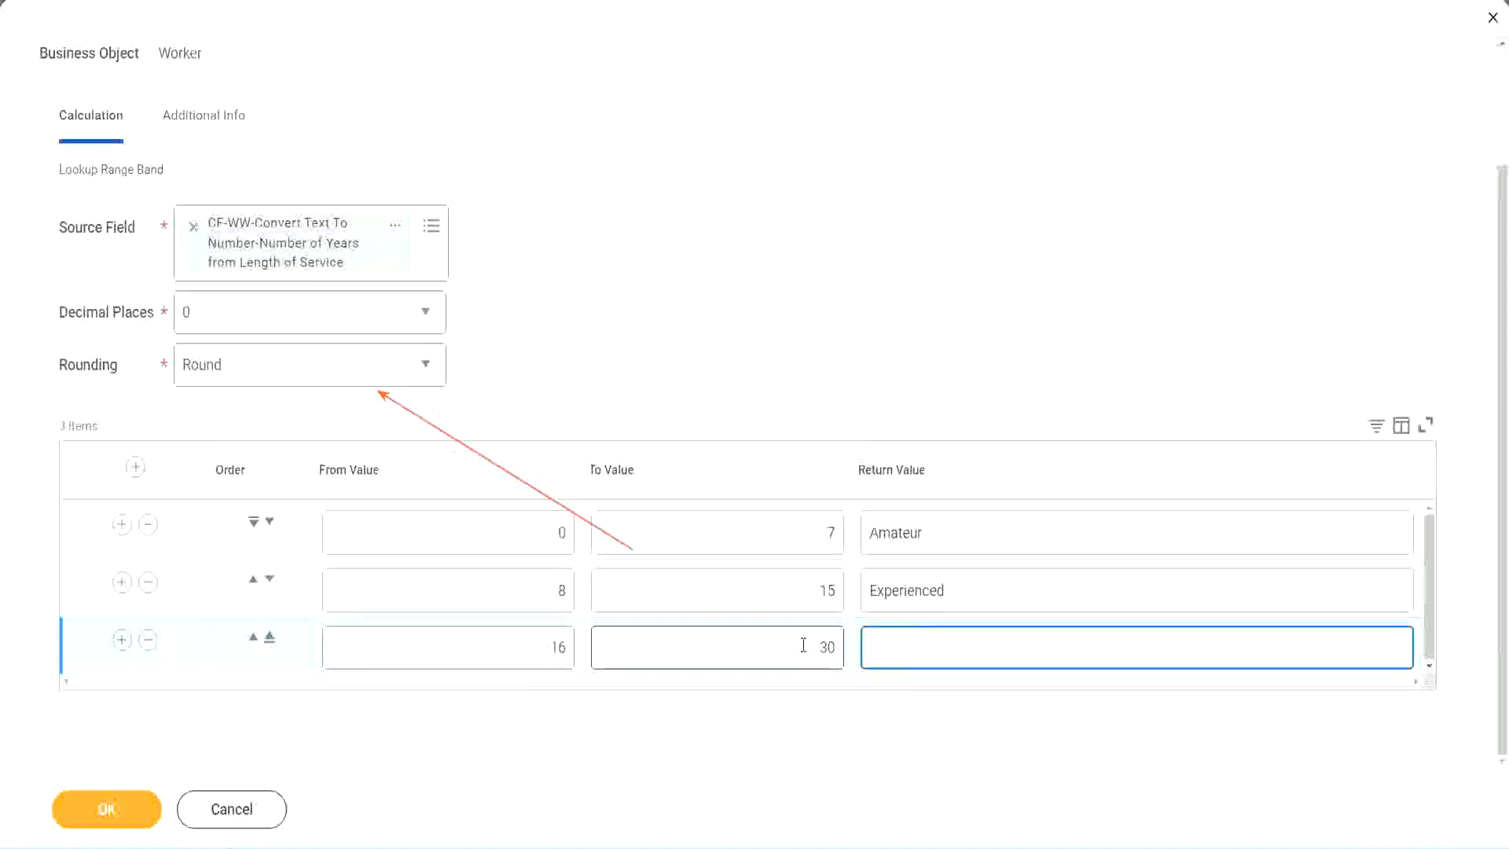
type("Senior")
Step: Add a fourth range row from 31 to 1000 with the return value Legend
left_click(120, 643)
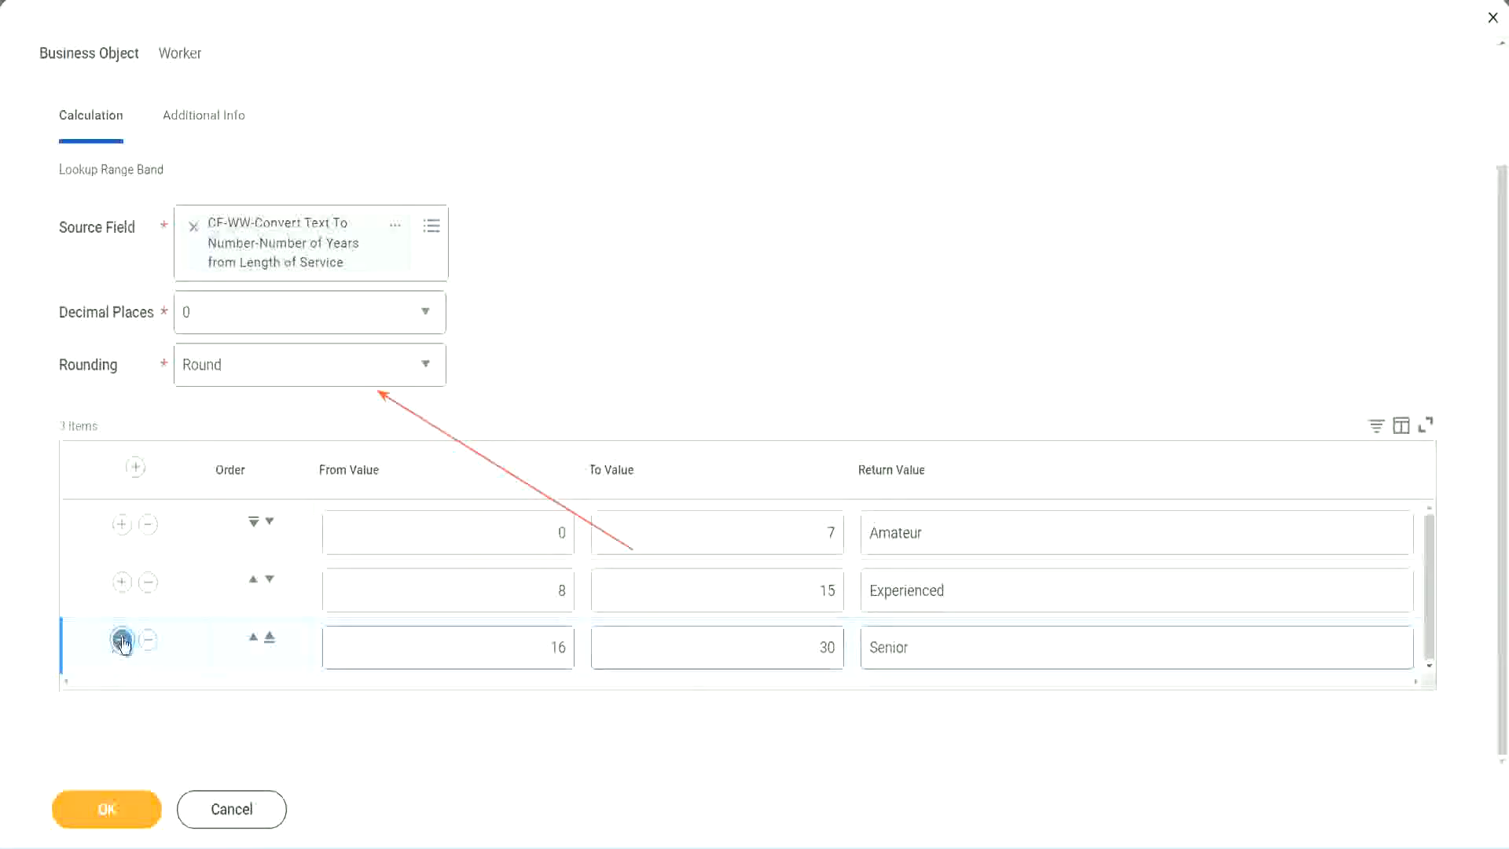
left_click(503, 641)
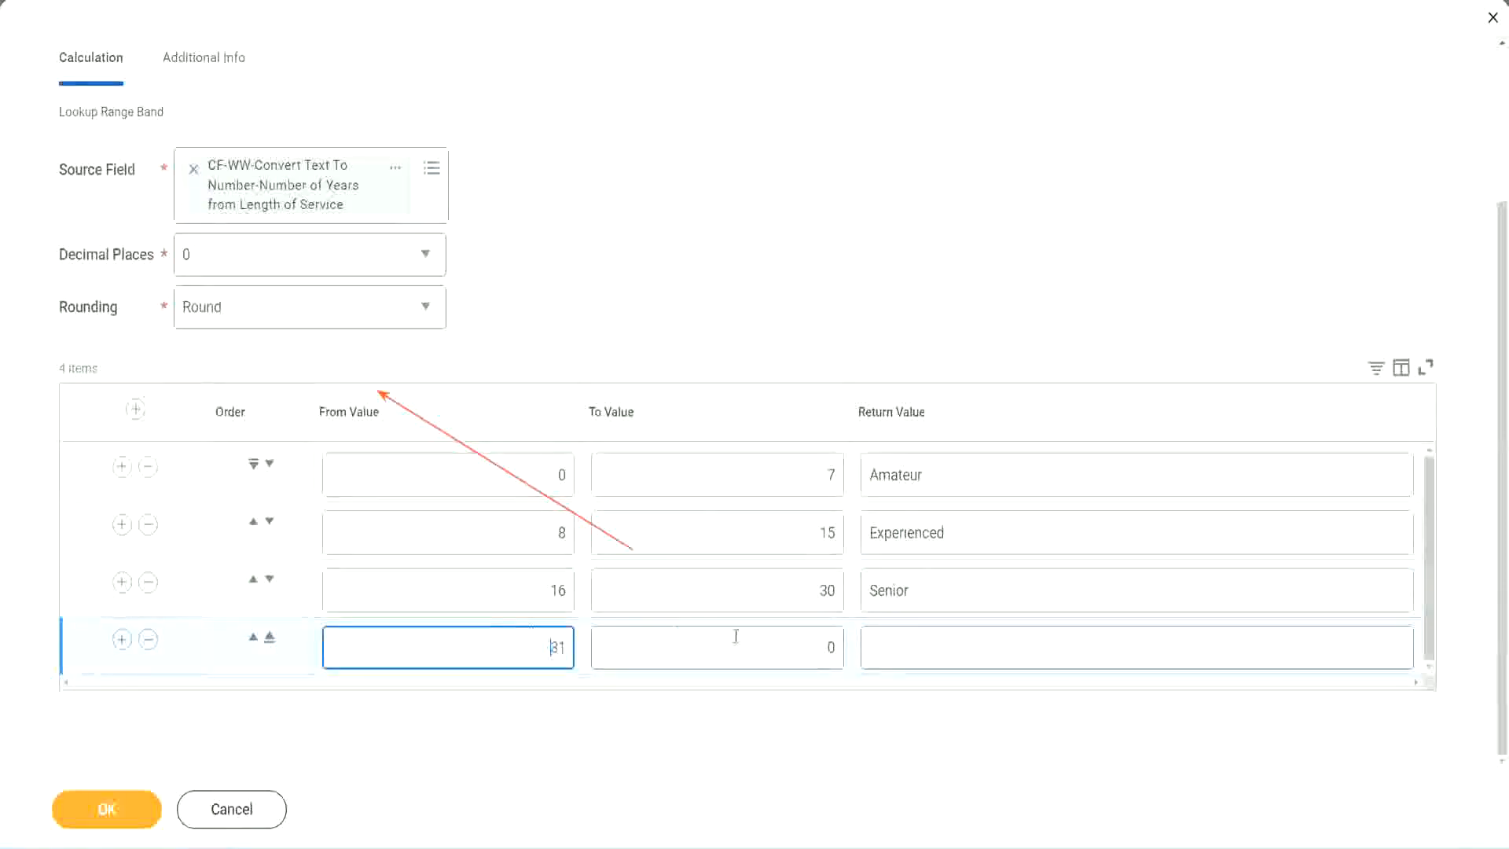
left_click(814, 647)
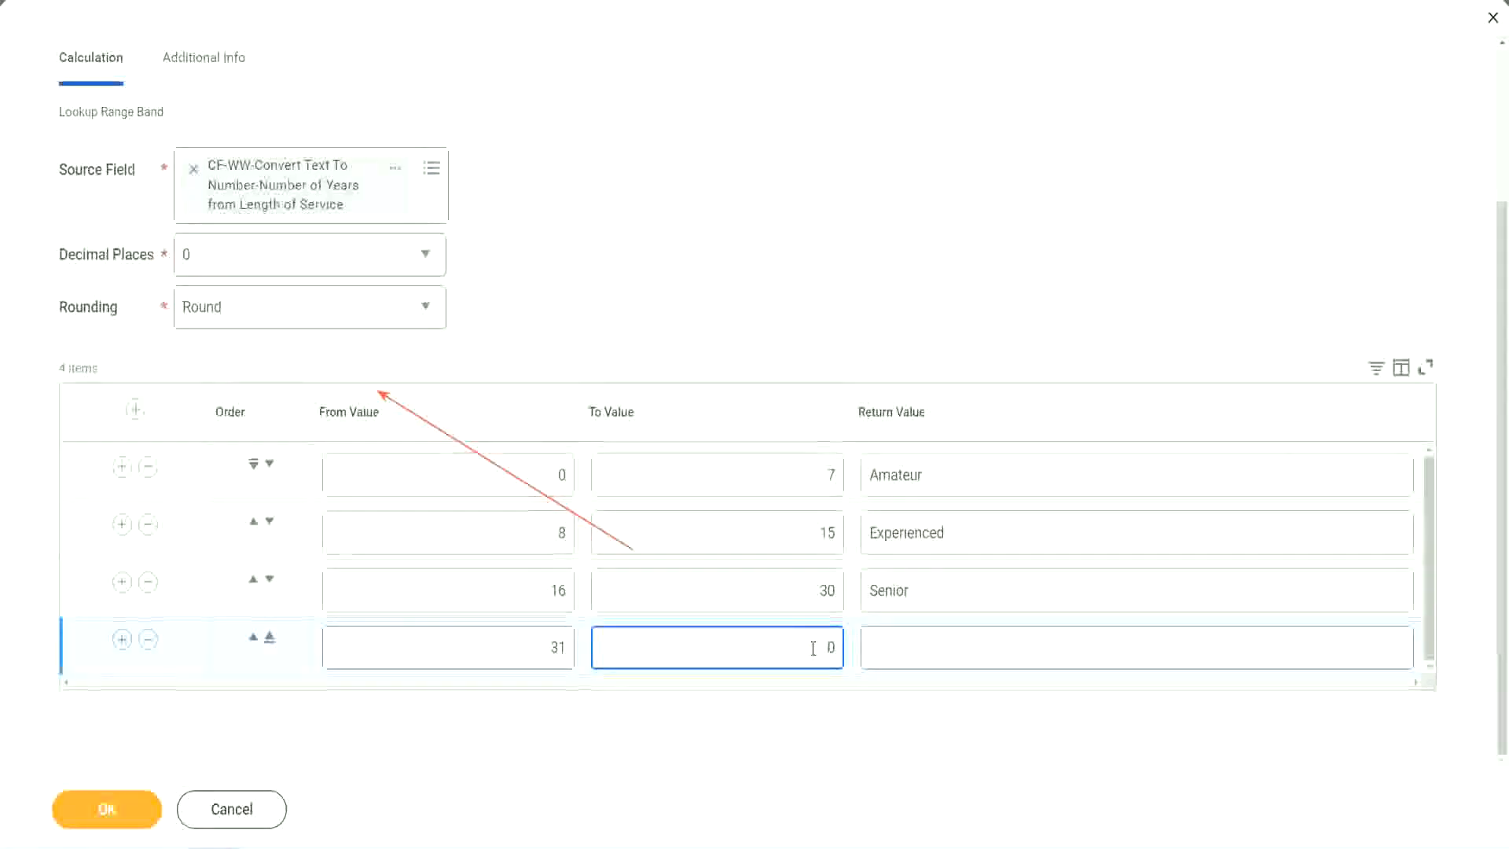
type("1000")
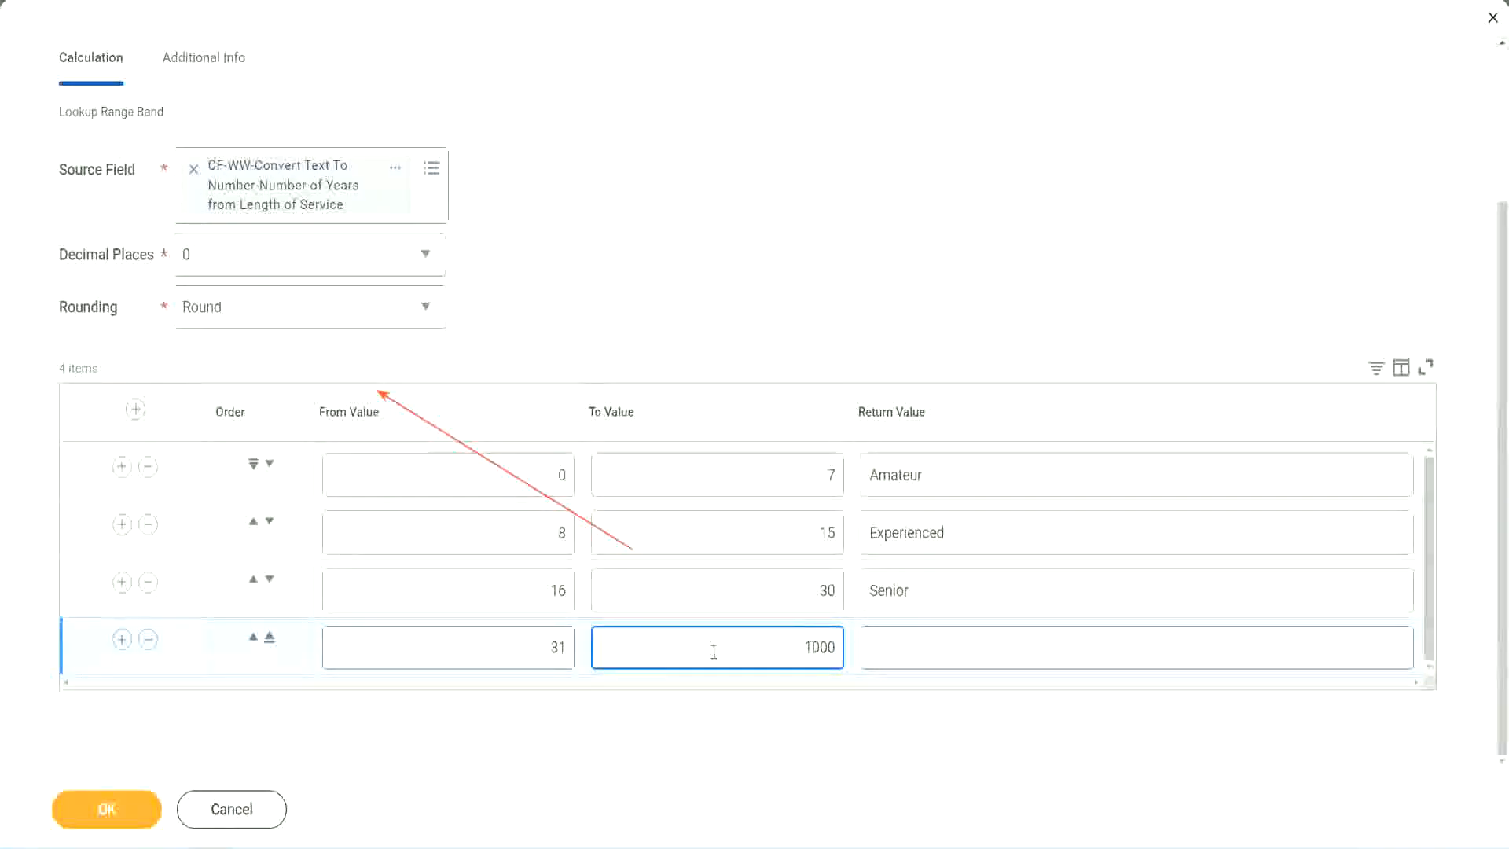
left_click_drag(786, 643, 876, 641)
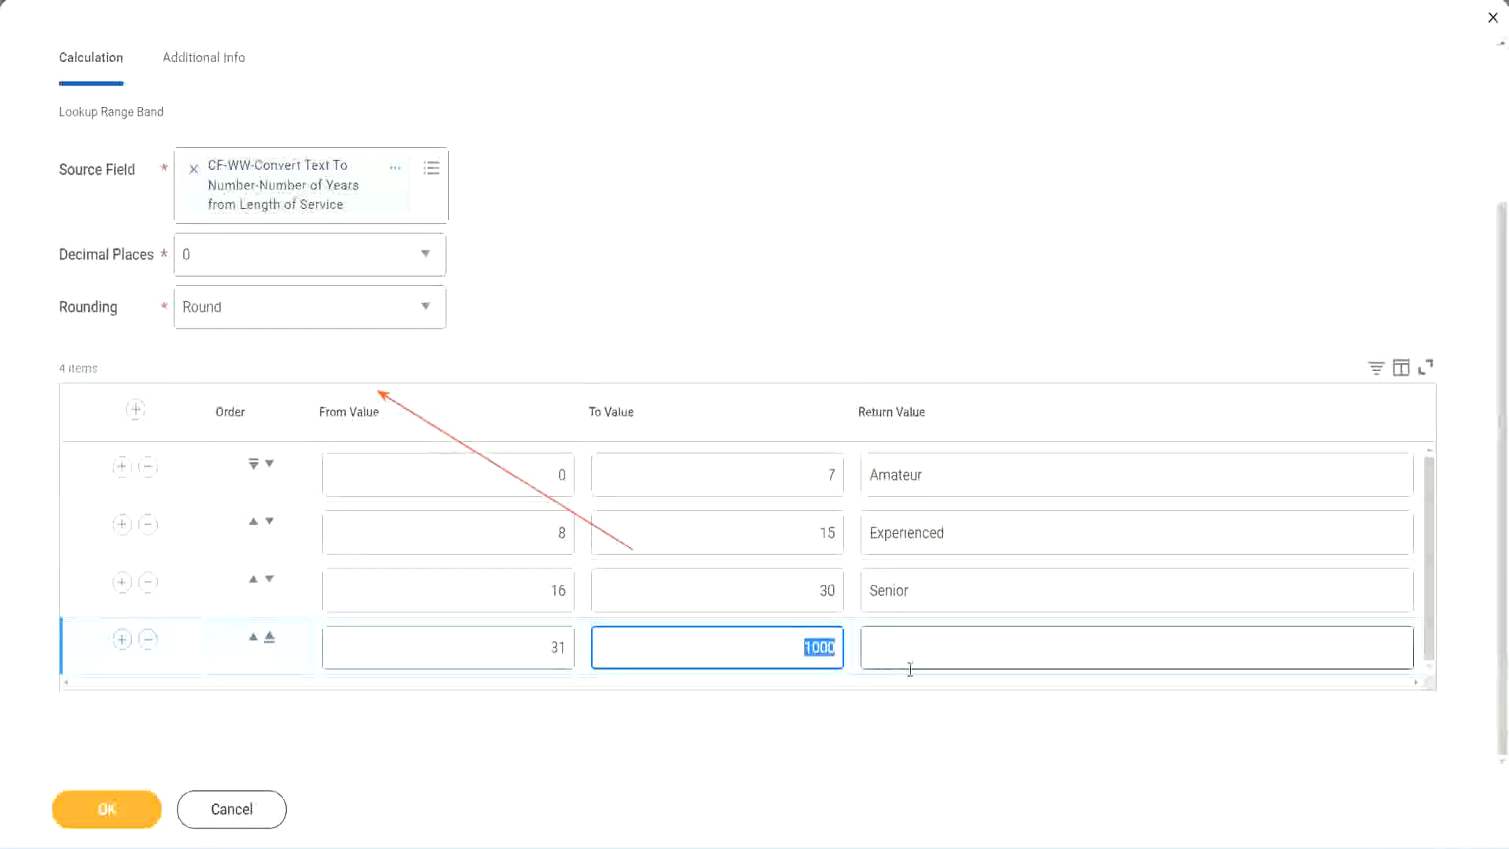
left_click(800, 642)
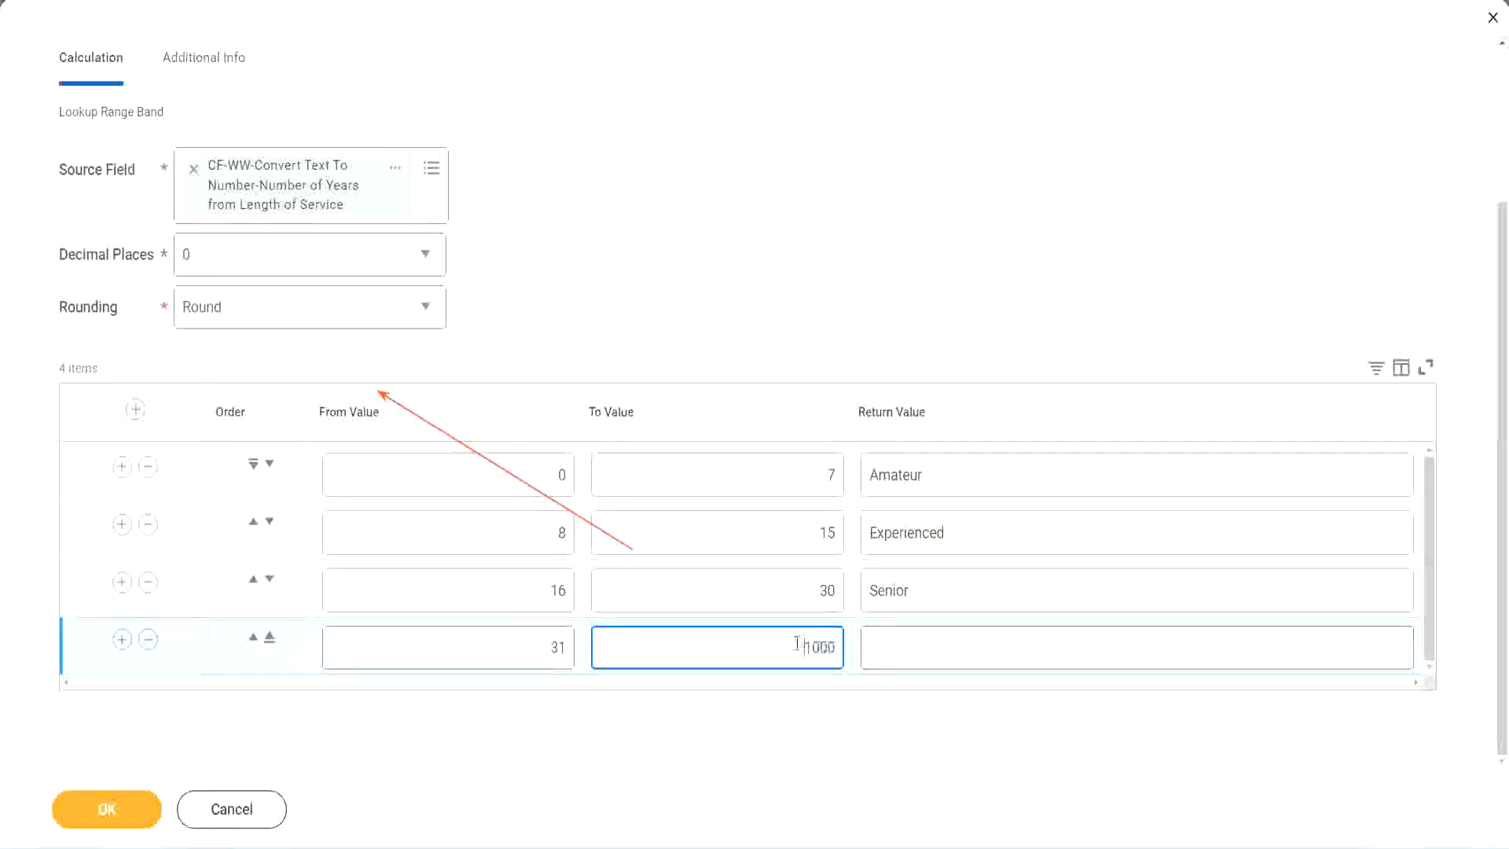
left_click_drag(791, 643, 846, 643)
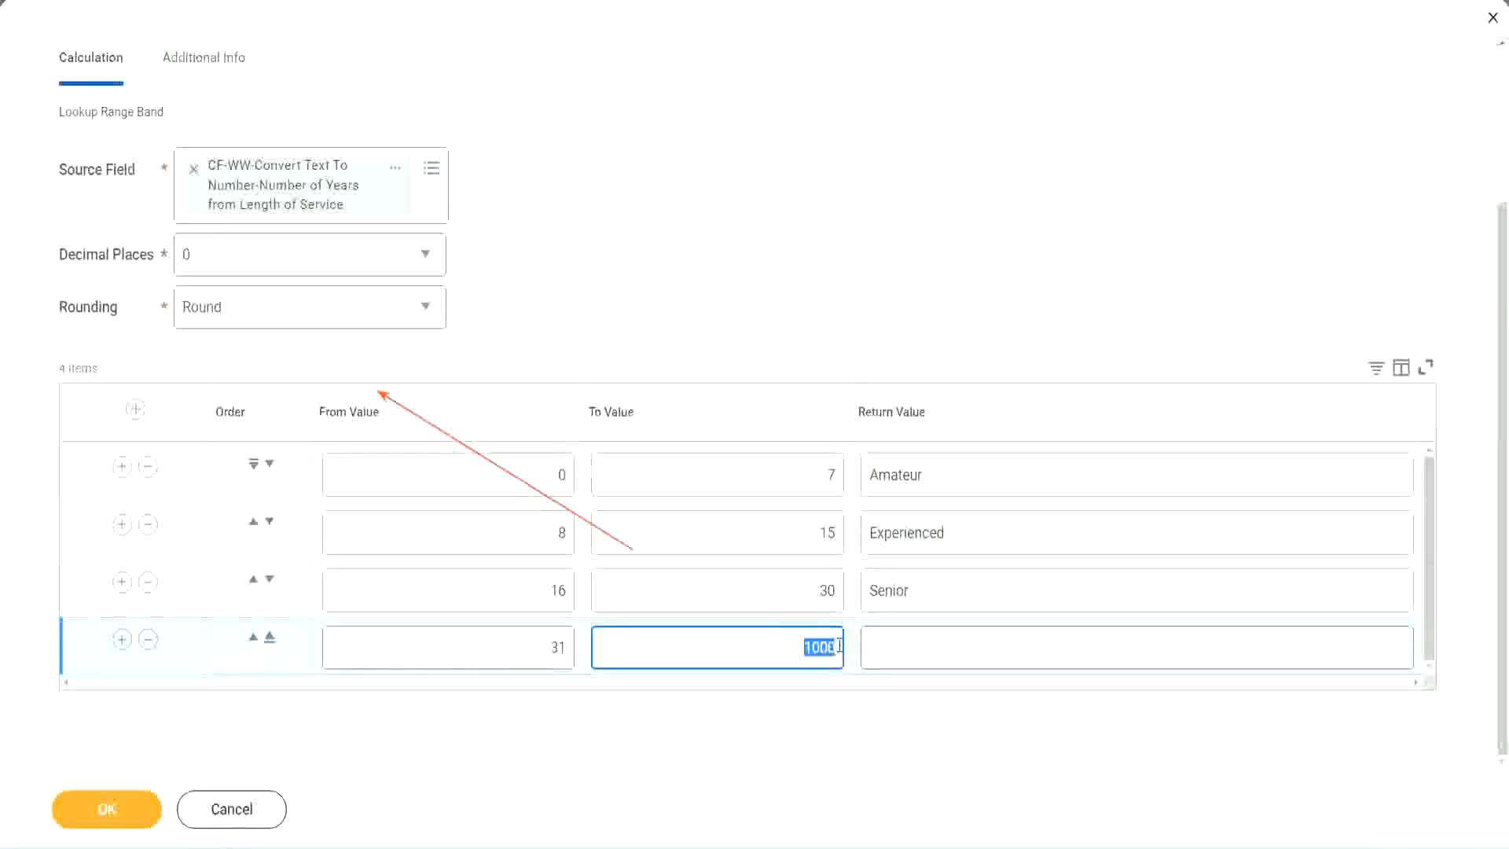
left_click(941, 649)
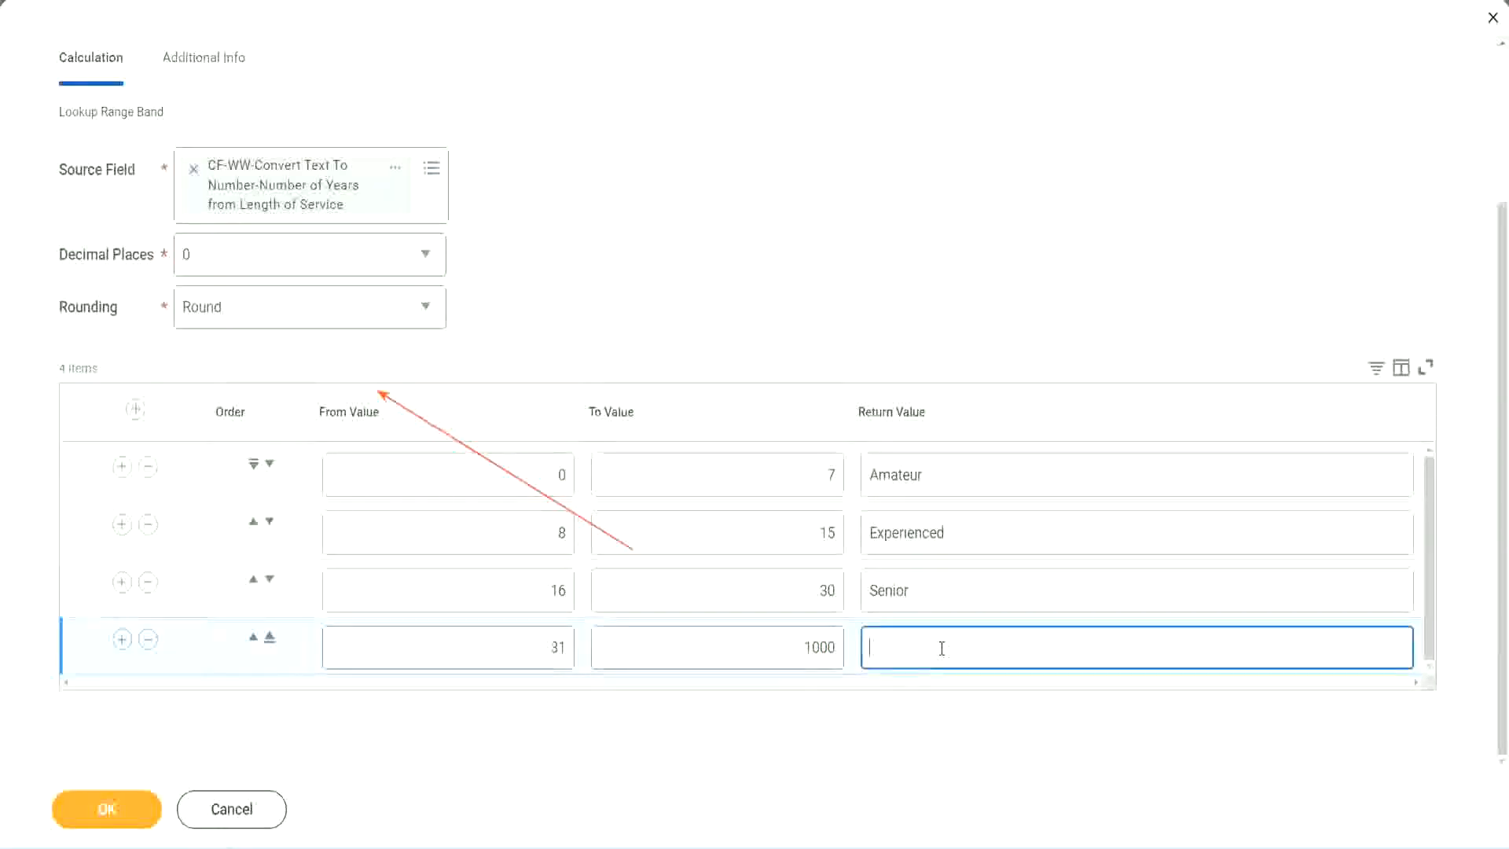
type("Legend")
left_click(701, 261)
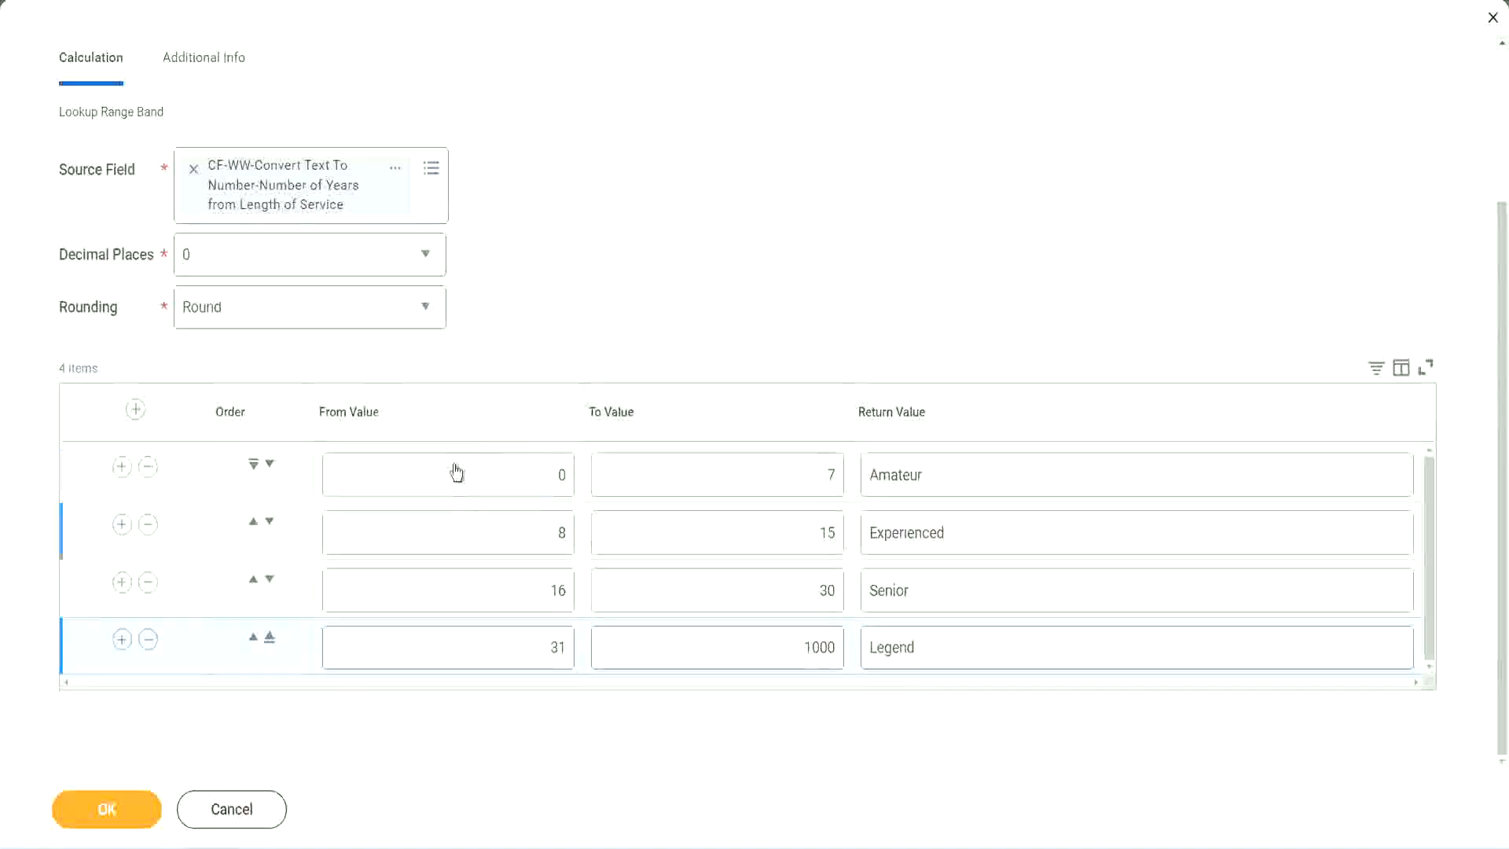
Step: Review the return value of each of the four range rows against its from and to values
double_click(977, 473)
double_click(976, 534)
double_click(953, 597)
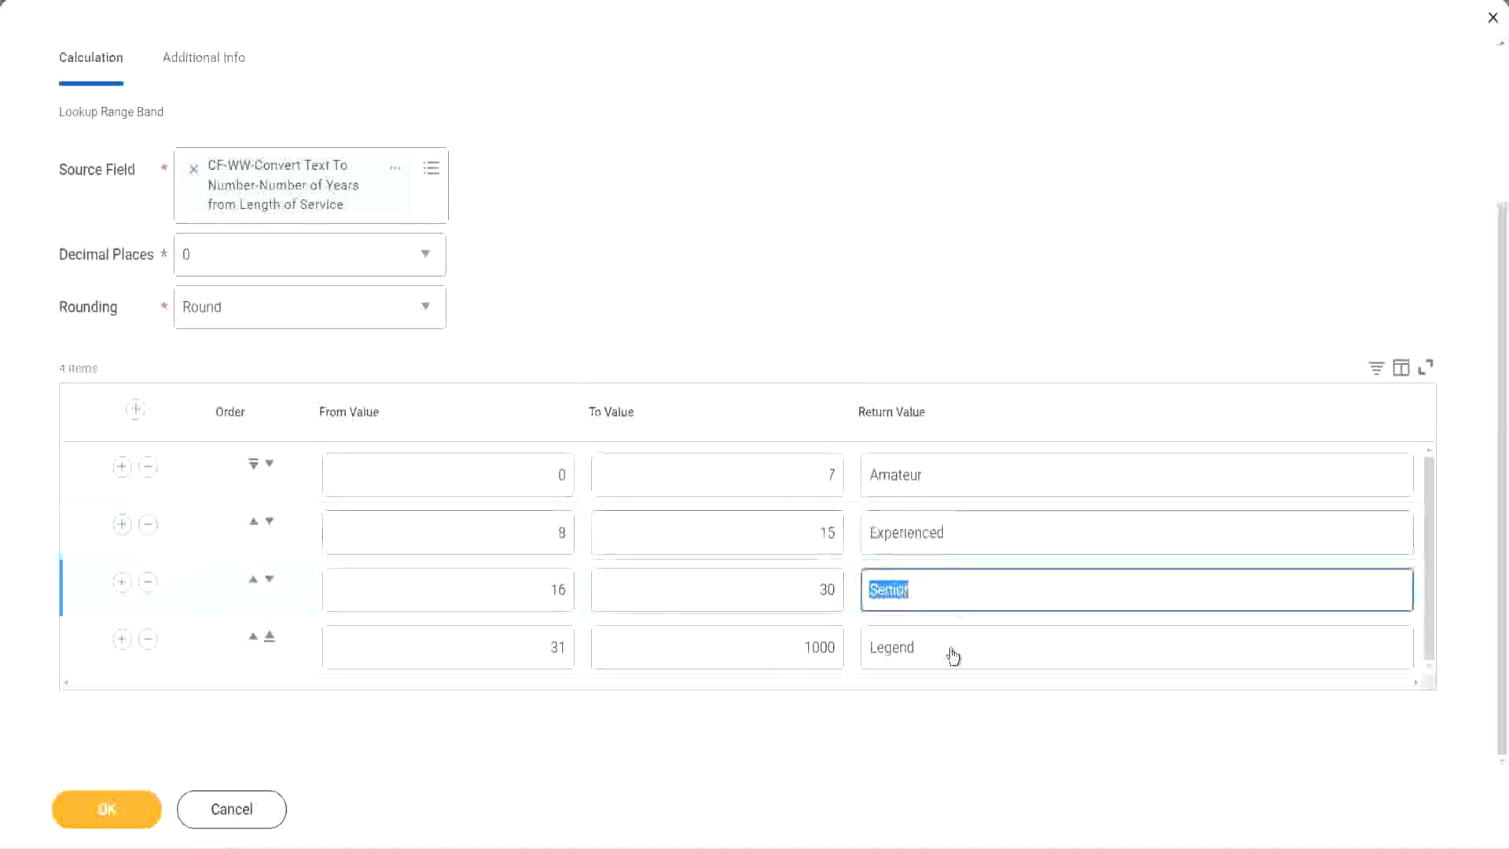
double_click(952, 649)
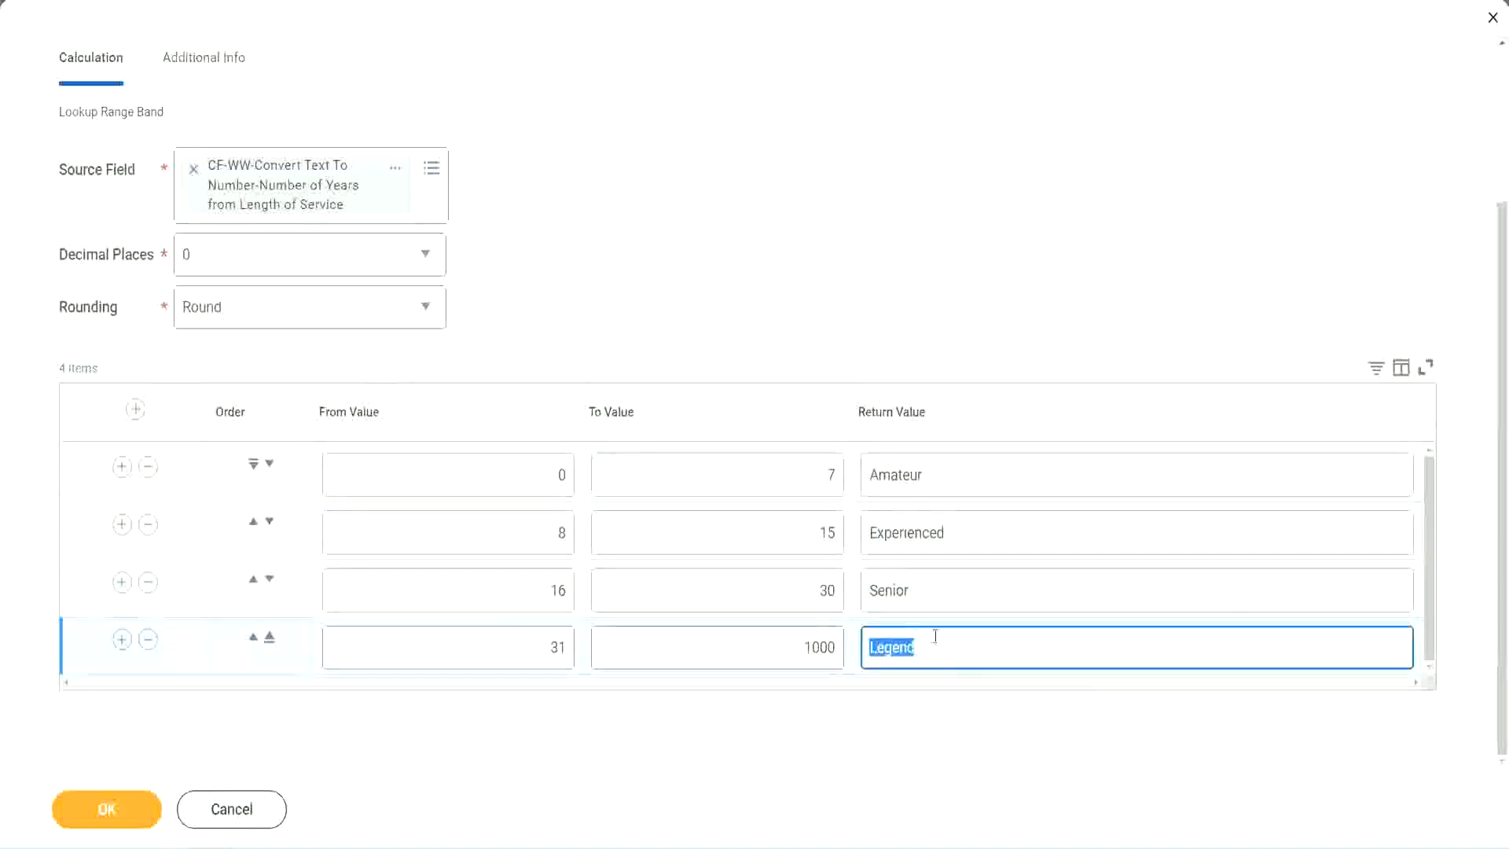
double_click(480, 480)
double_click(773, 463)
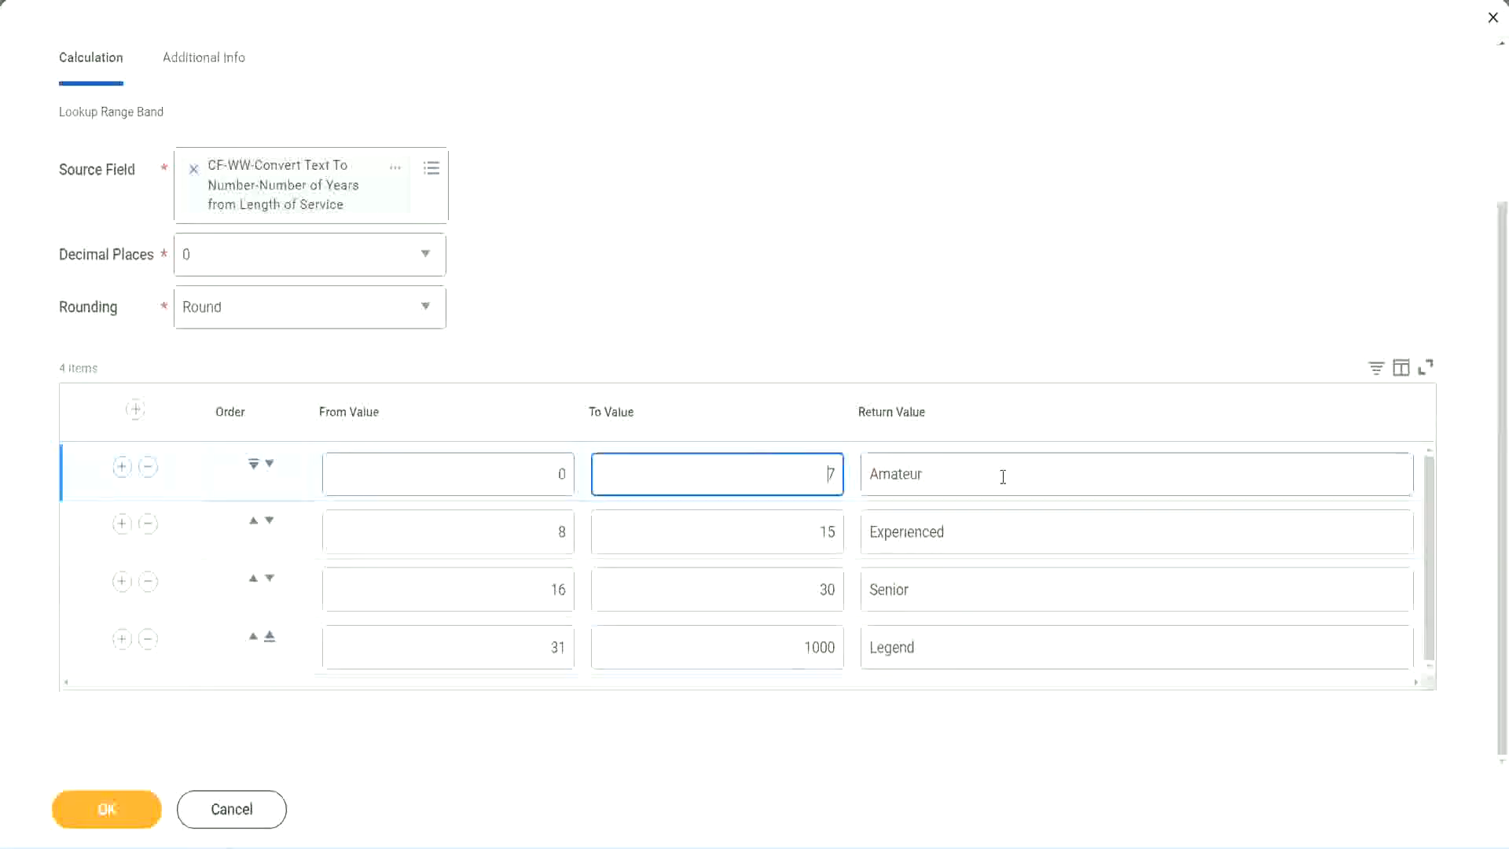
double_click(1001, 475)
double_click(987, 532)
double_click(964, 597)
double_click(948, 647)
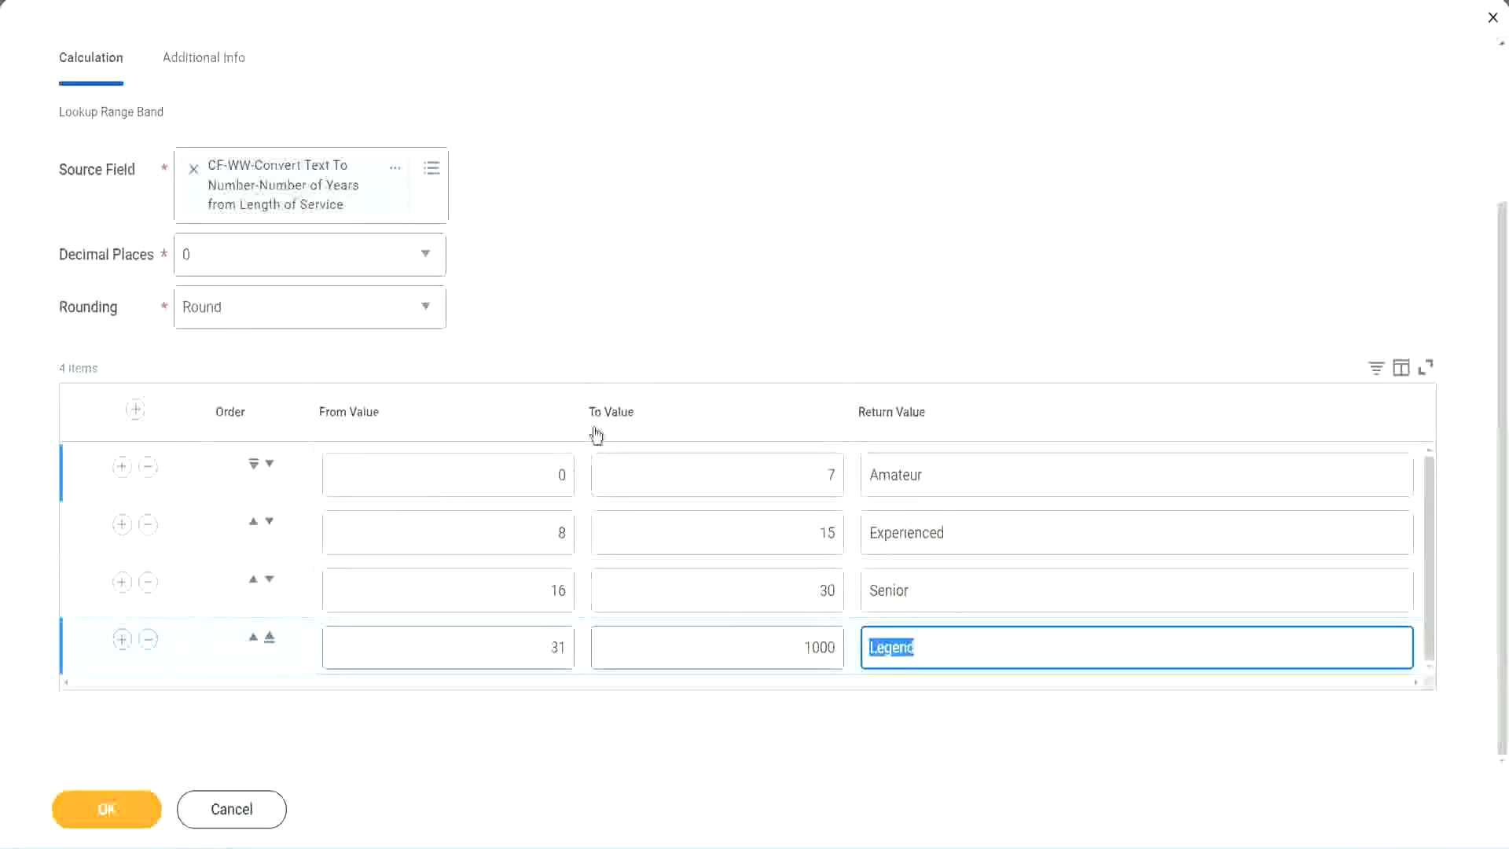
left_click(700, 330)
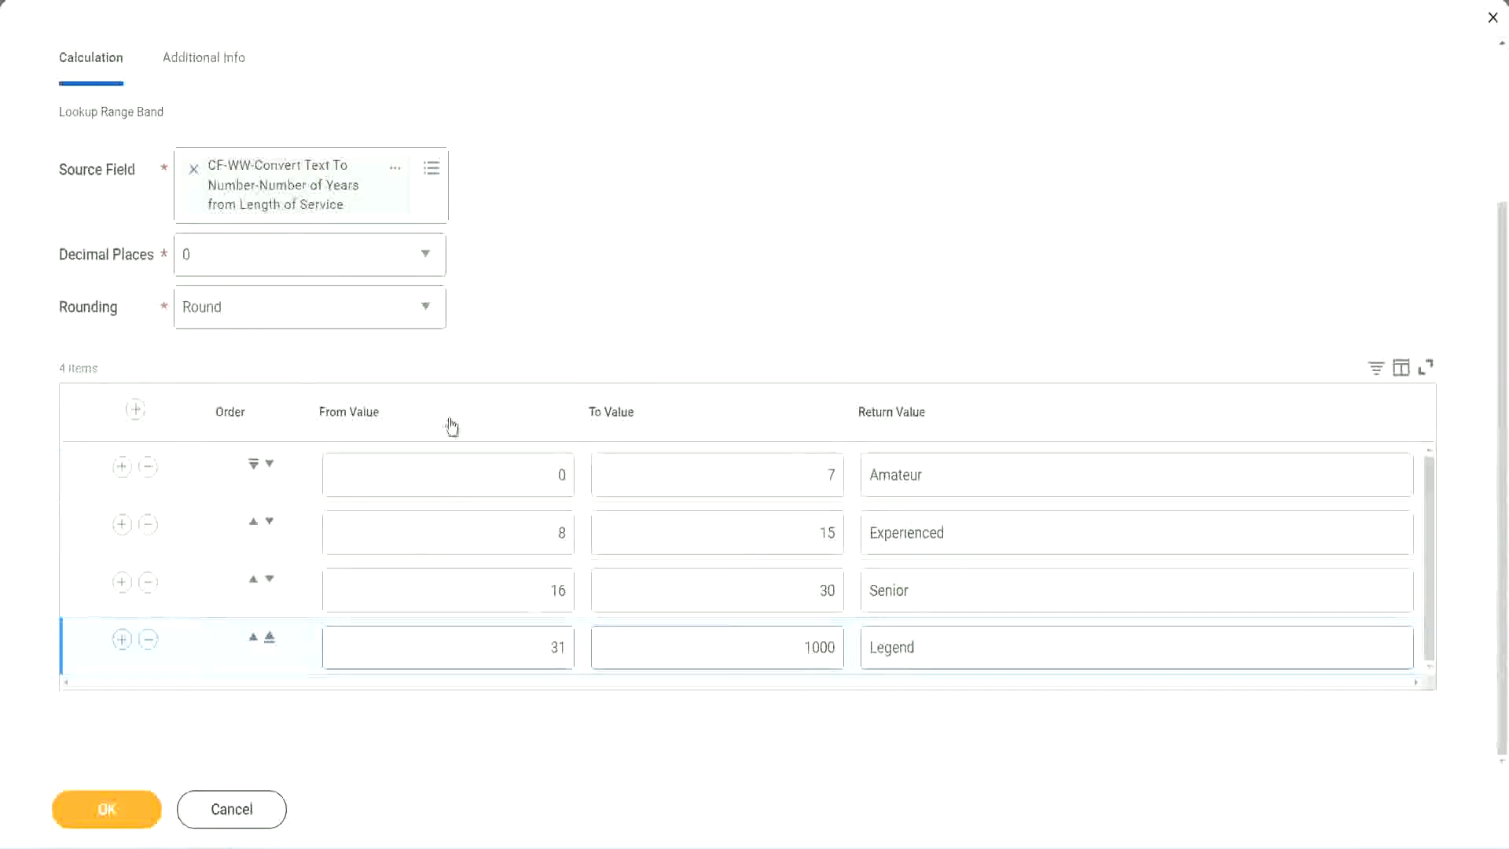
Step: Save the Lookup Range Band calculated field and use a context option of its name on the save confirmation
left_click(104, 808)
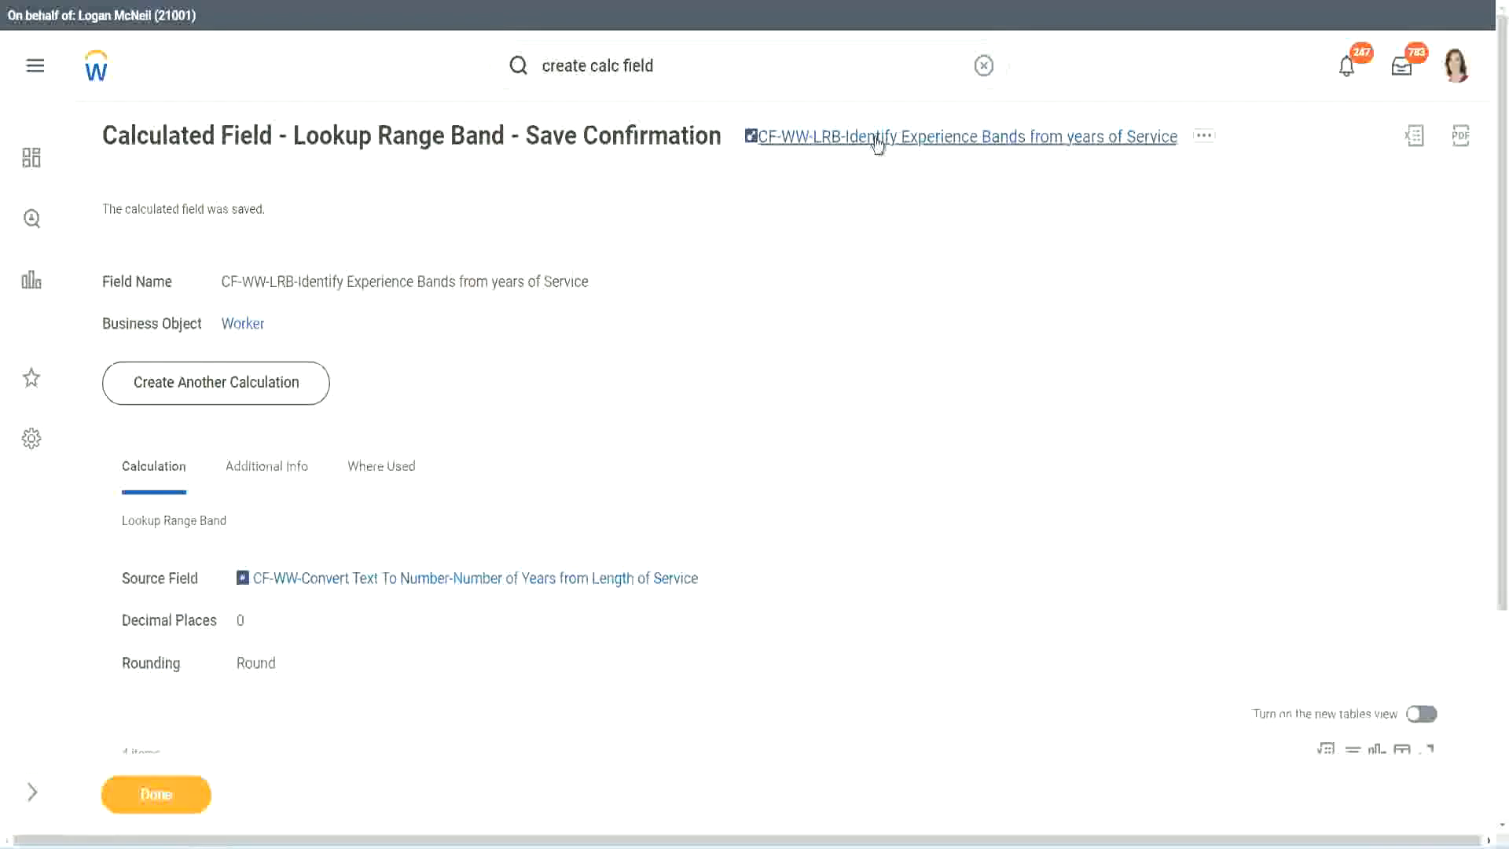
right_click(873, 149)
left_click(895, 226)
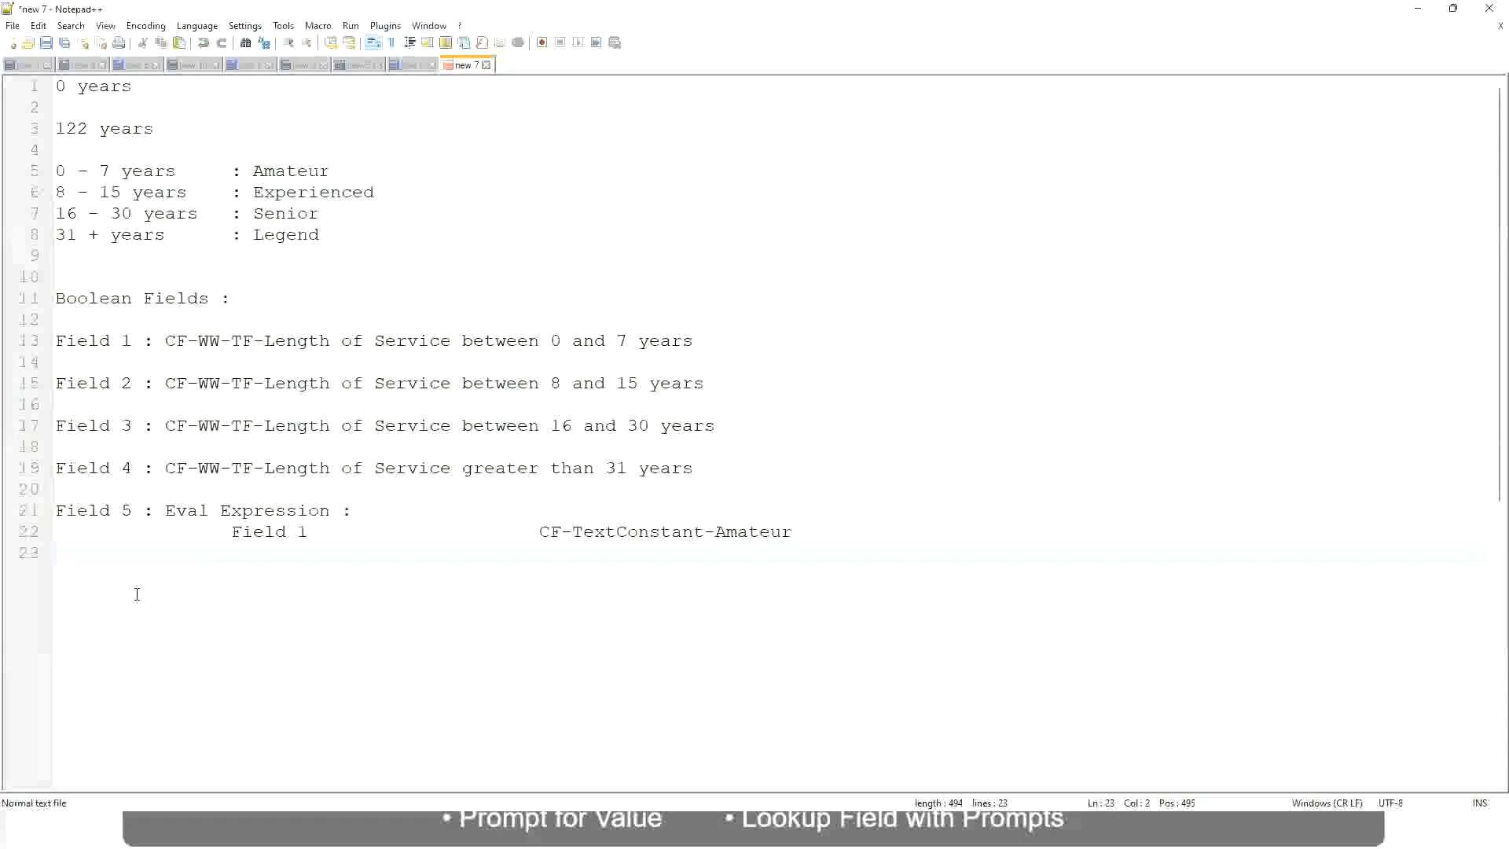
Step: In the Notepad++ notes, write 10,000 USD on a new line a few lines below the Field 1 expression
key("Return")
key("Return")
key("Return")
key("Left")
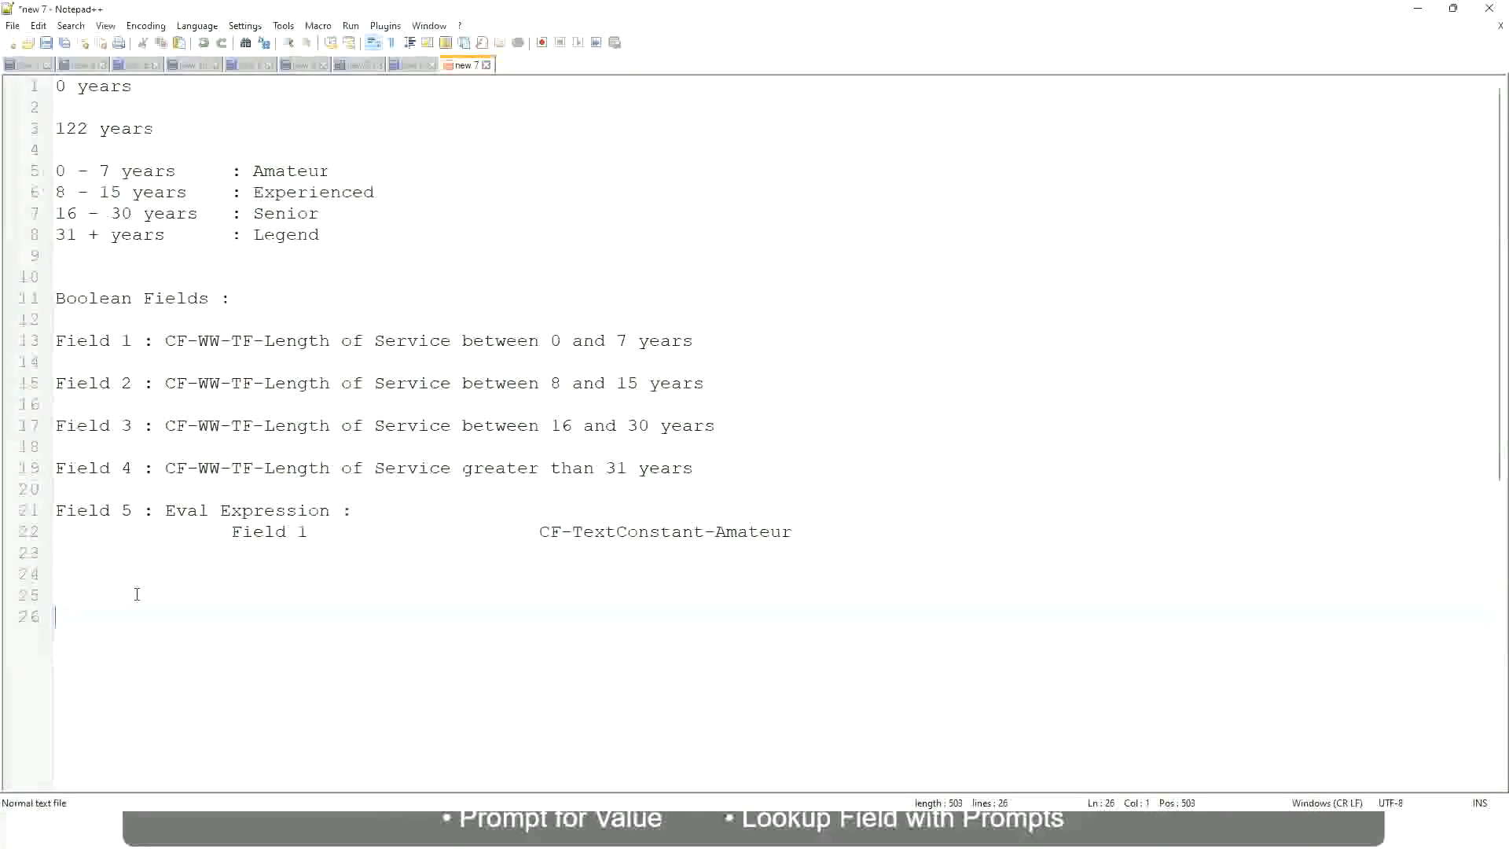
type("10,000 USD")
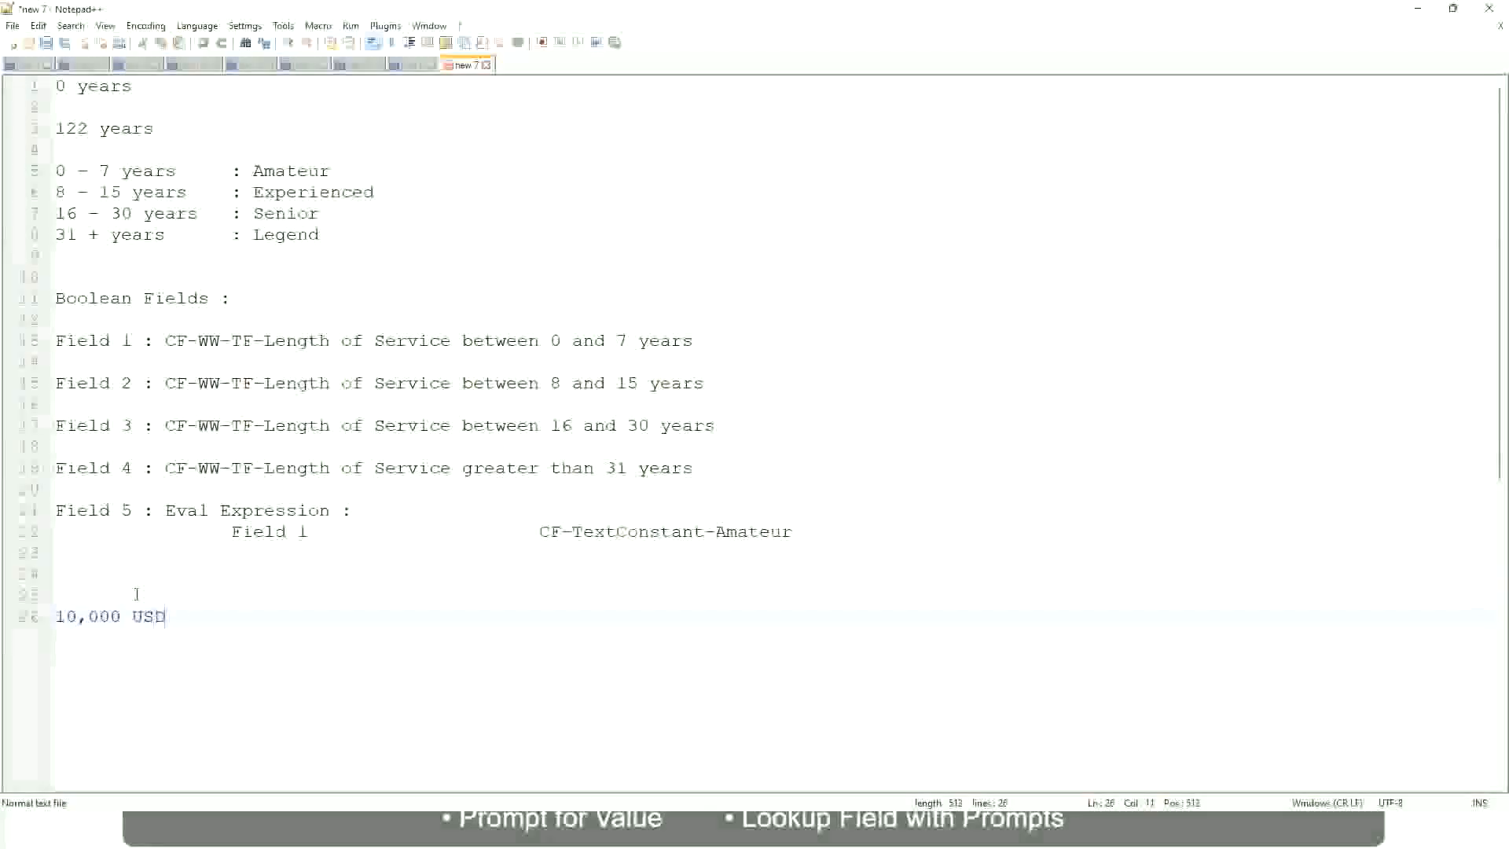
Step: Add 1,000,000 USD on the same line, spaced well apart from the 10,000 USD amount
key("Tab")
key("Tab")
key("Tab")
key("Tab")
key("Tab")
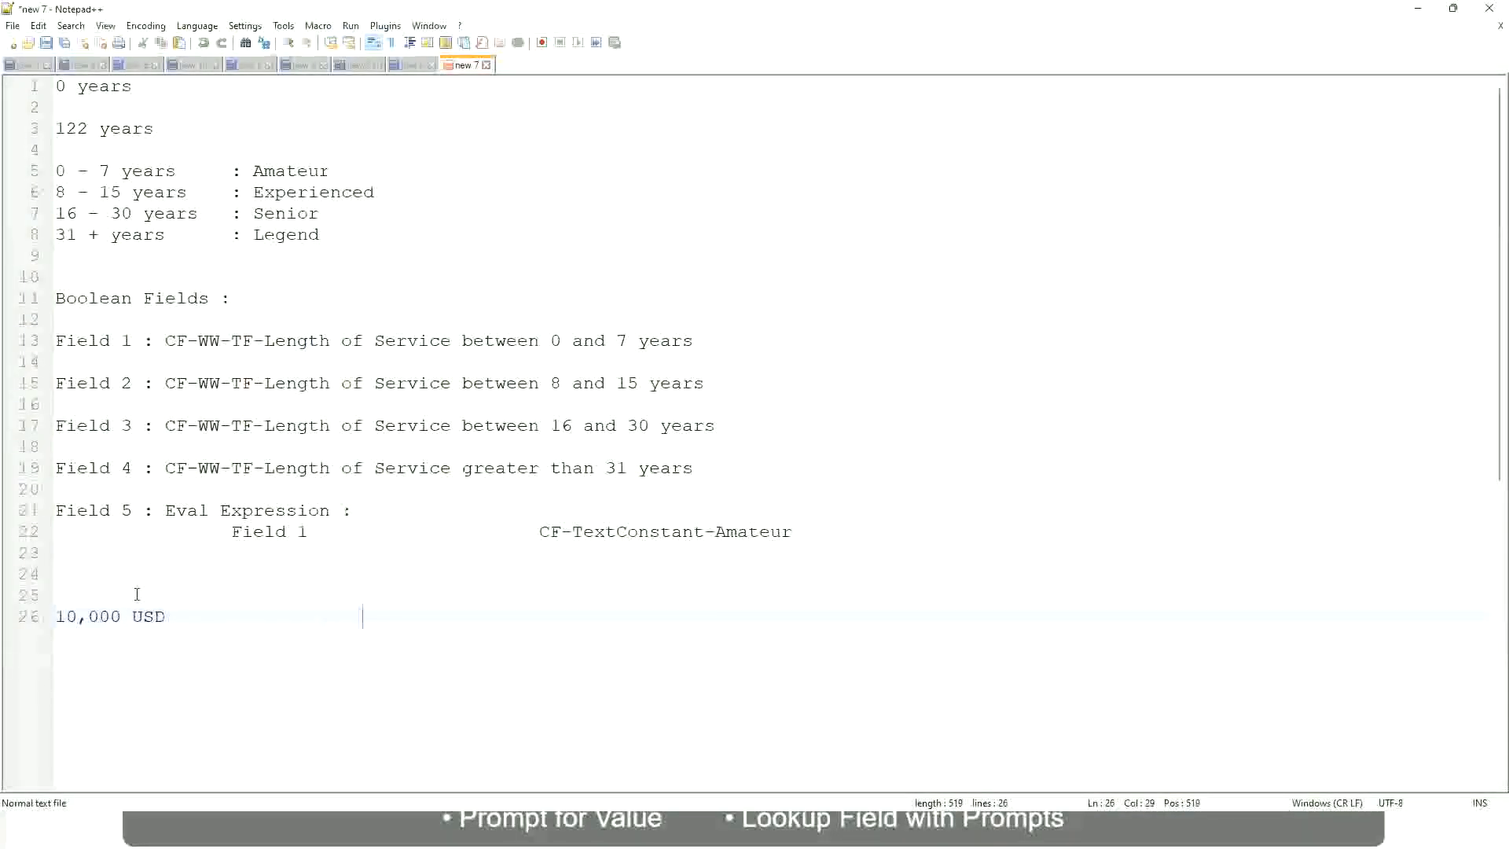
type("1,000,000")
key("Left")
key("Left")
key("Left")
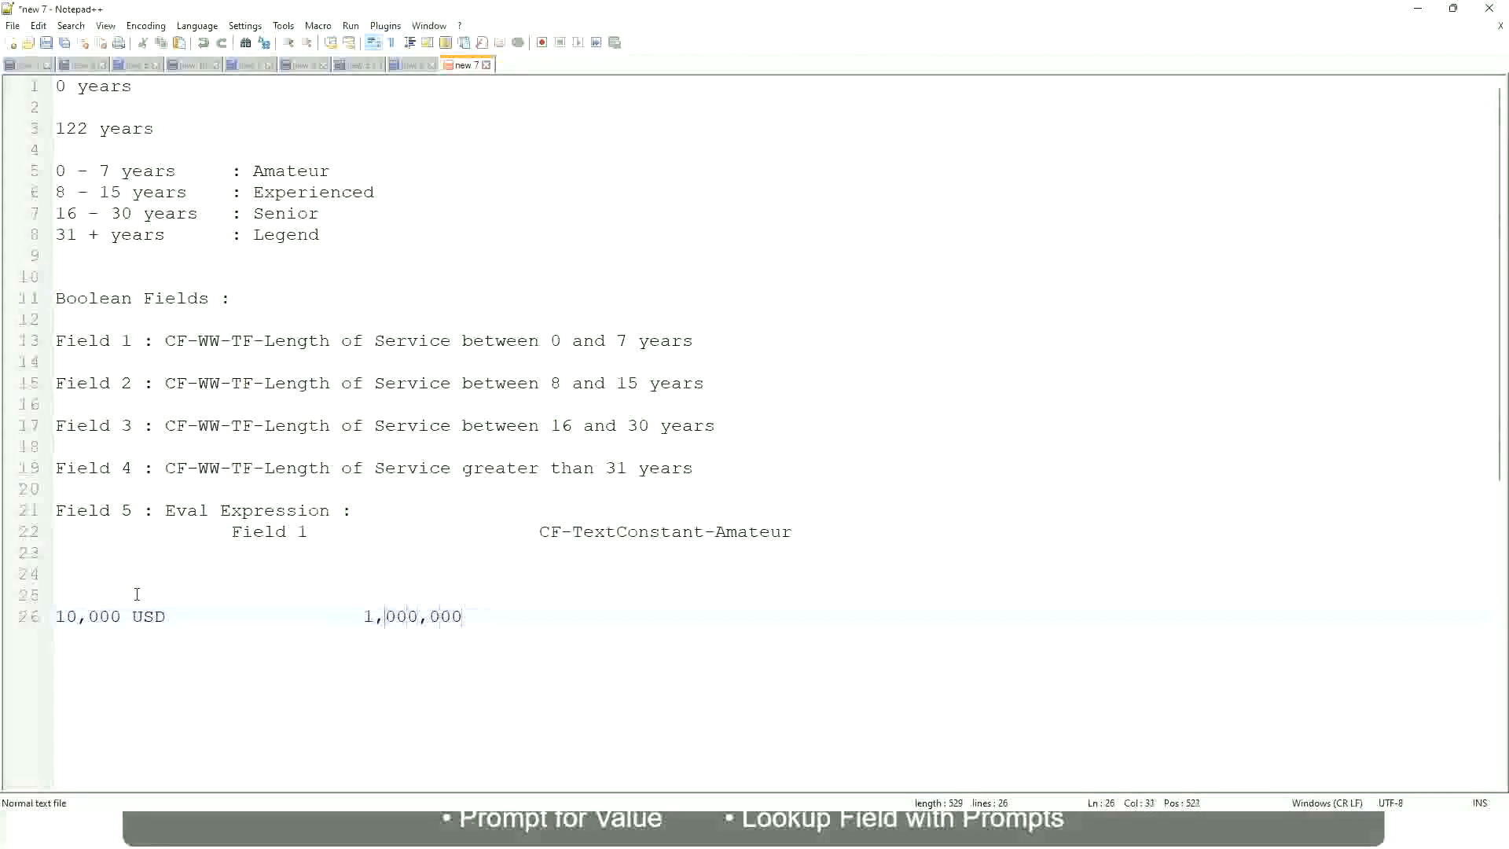
key("Right")
key("Right")
key("Right")
key("Right")
key("Right")
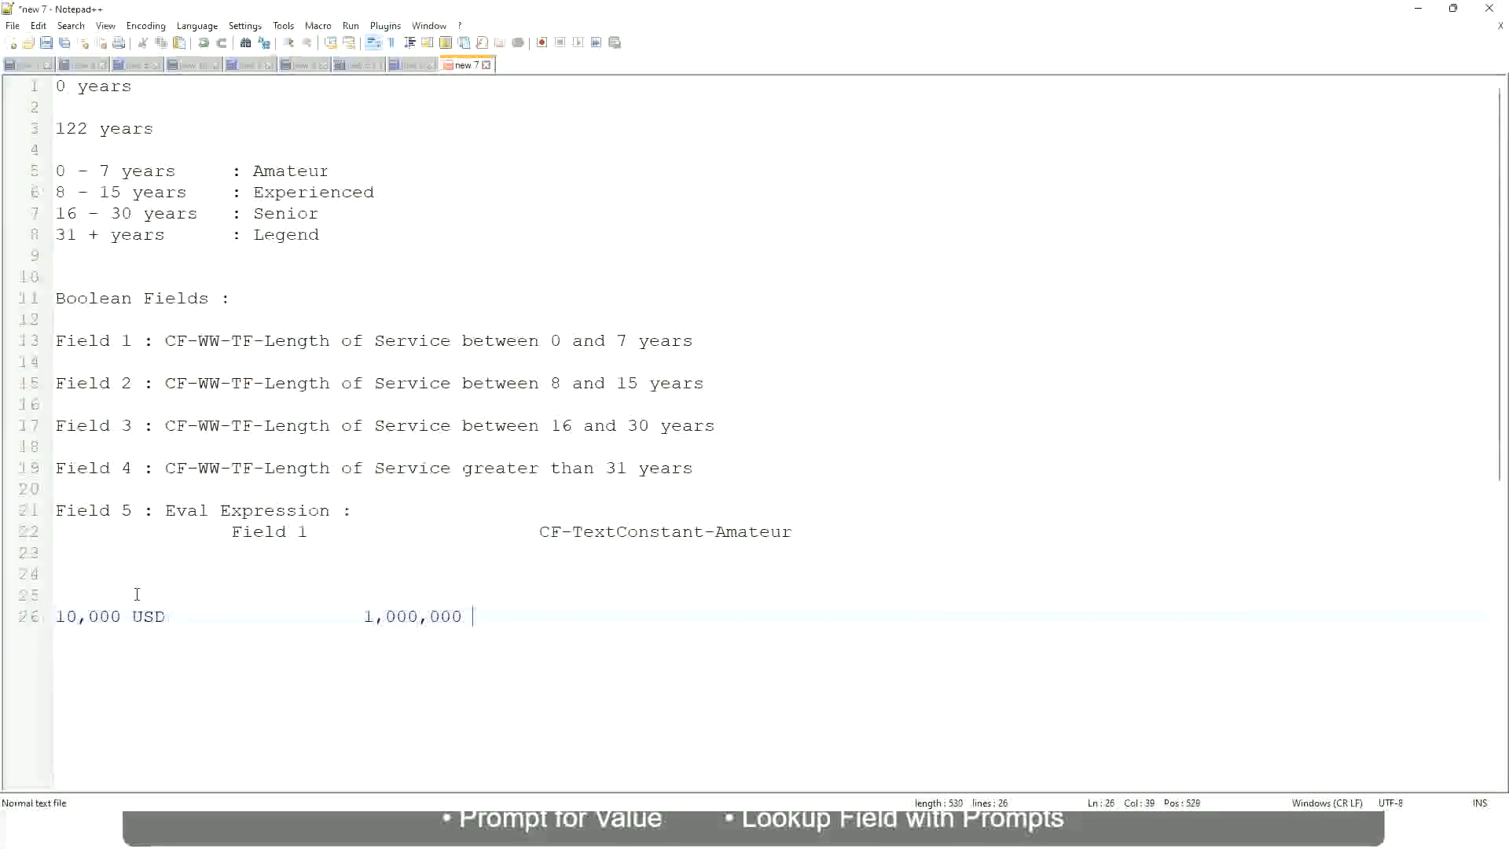
type("USD")
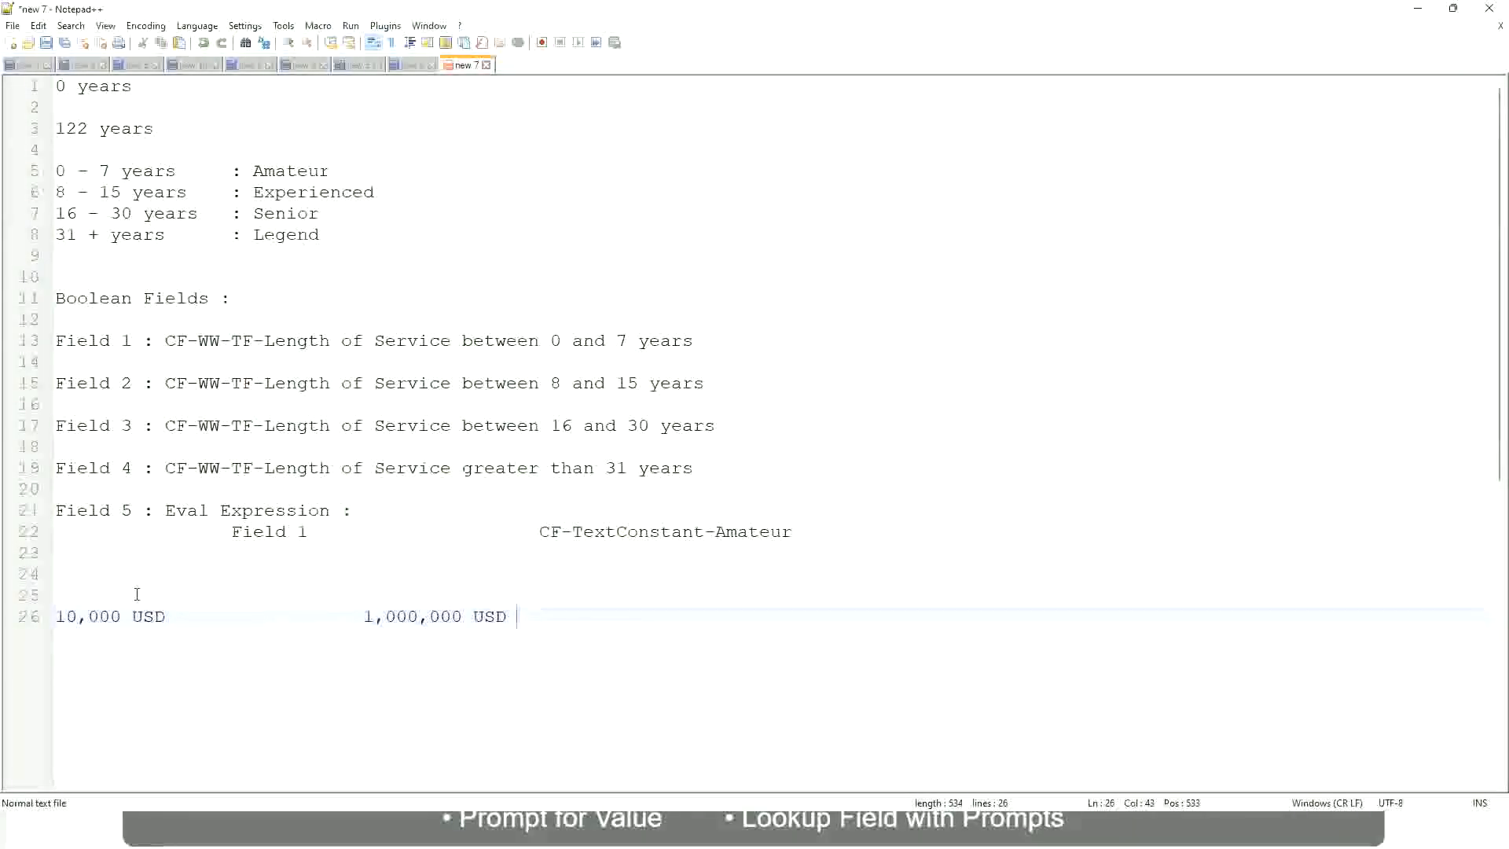
Step: Add the range 10 - 50,000 labelled ": Low" two lines below the USD amounts, with wide spacing before the colon
key("Return")
key("Return")
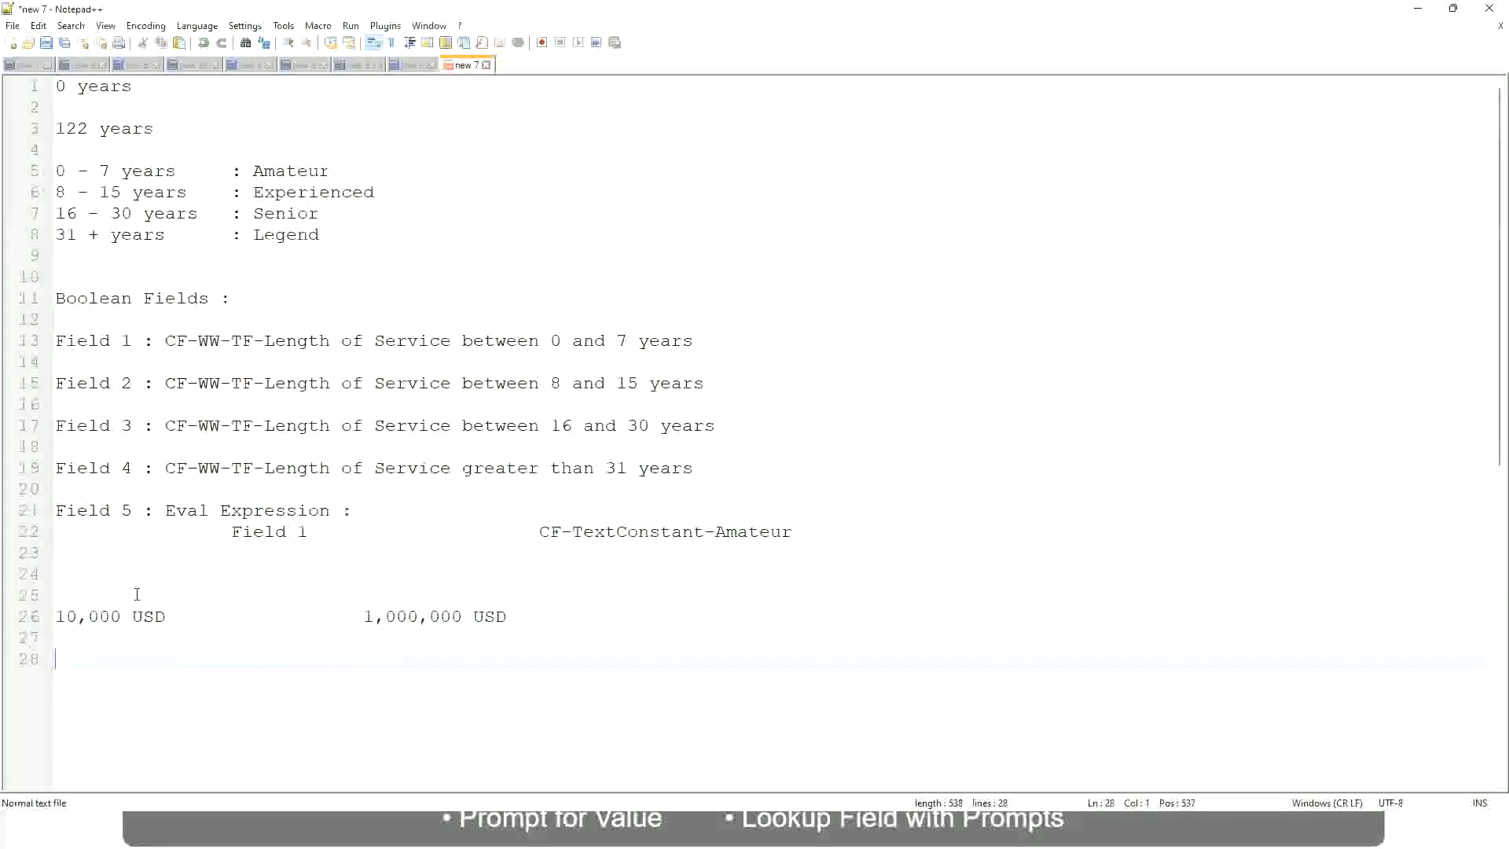
type("10 - 50,000             : Low")
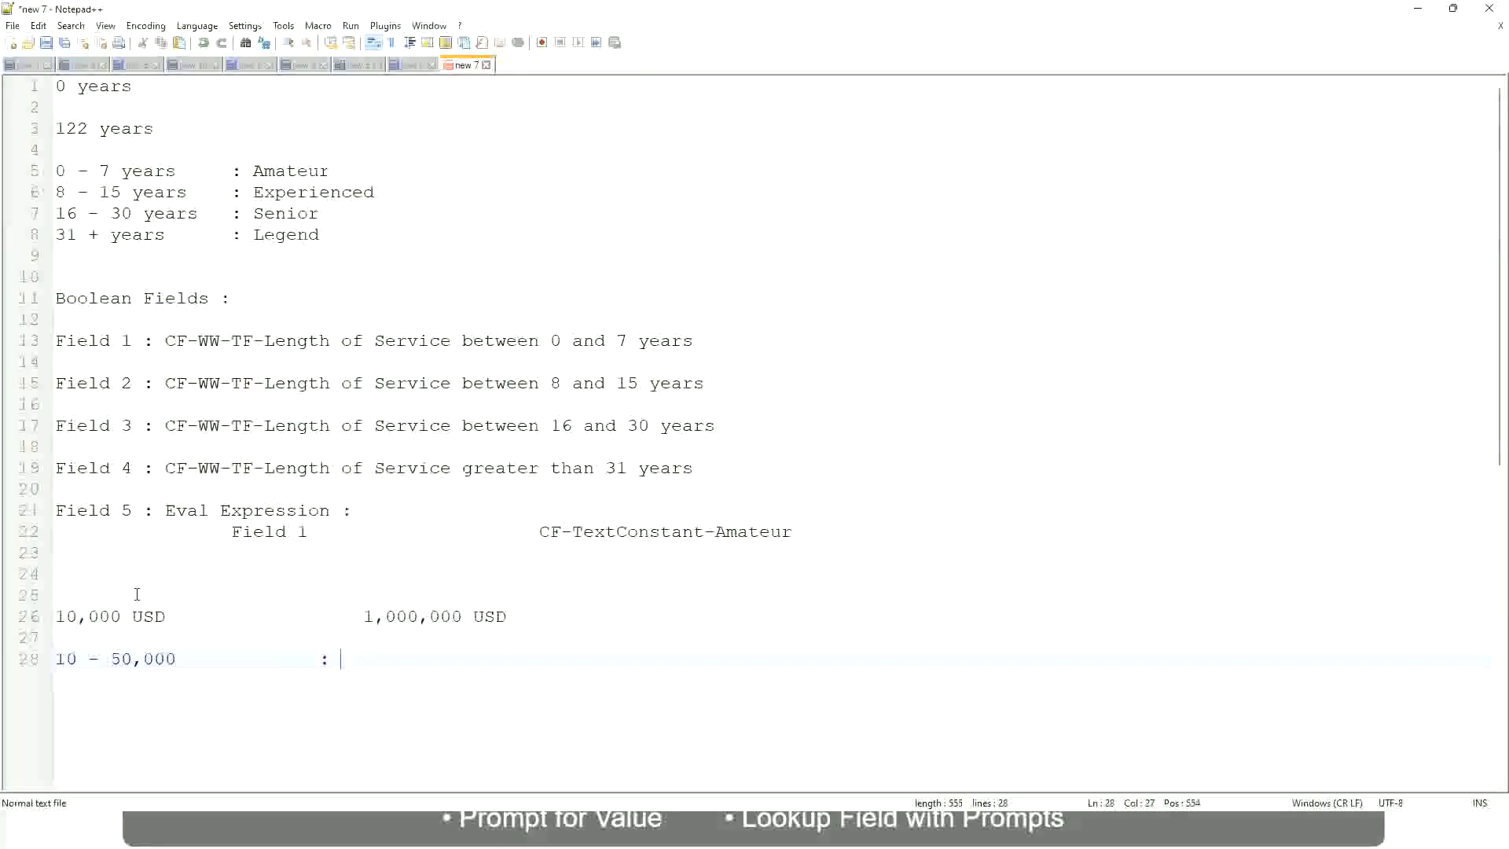
Step: Add the range 50,001 - 150,000 labelled ": Medium" on the line below the Low range, aligning the colons
key("Return")
key("Return")
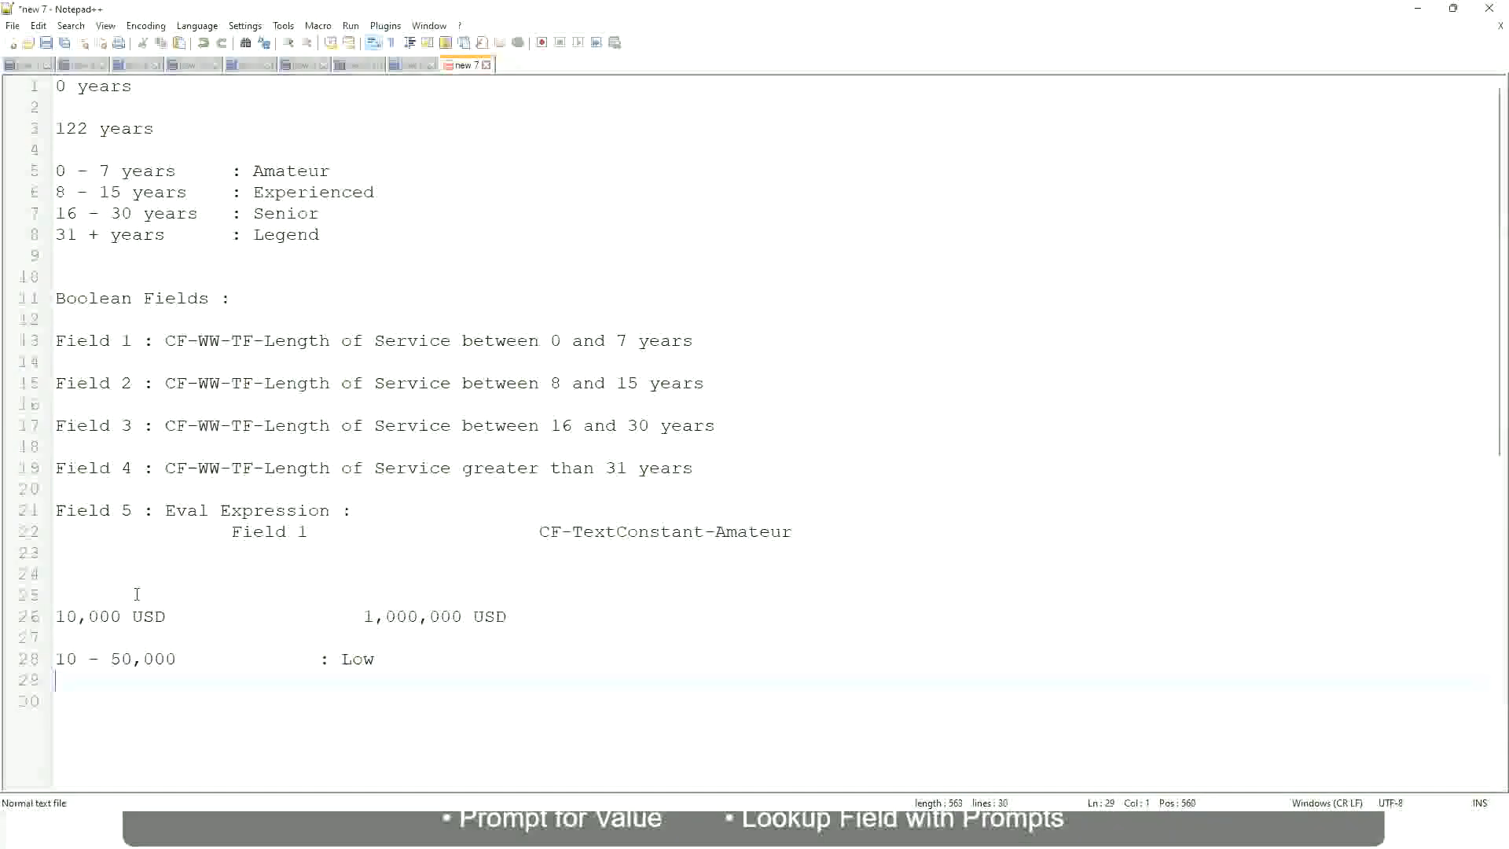
key("Up")
type("50,001 ")
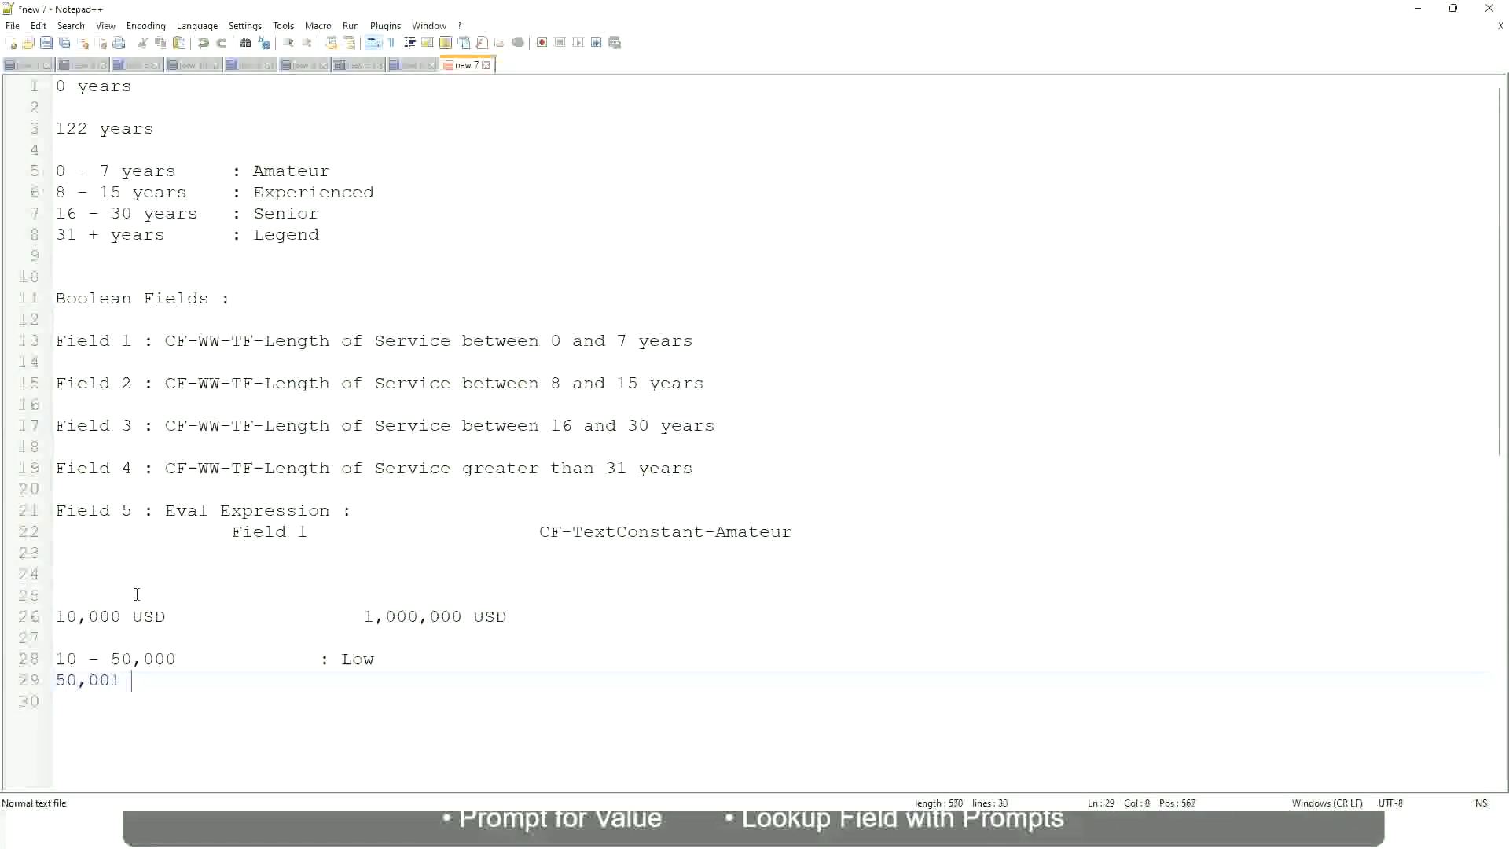
type("- 150,000")
key("Tab")
key("Tab")
type(": Med")
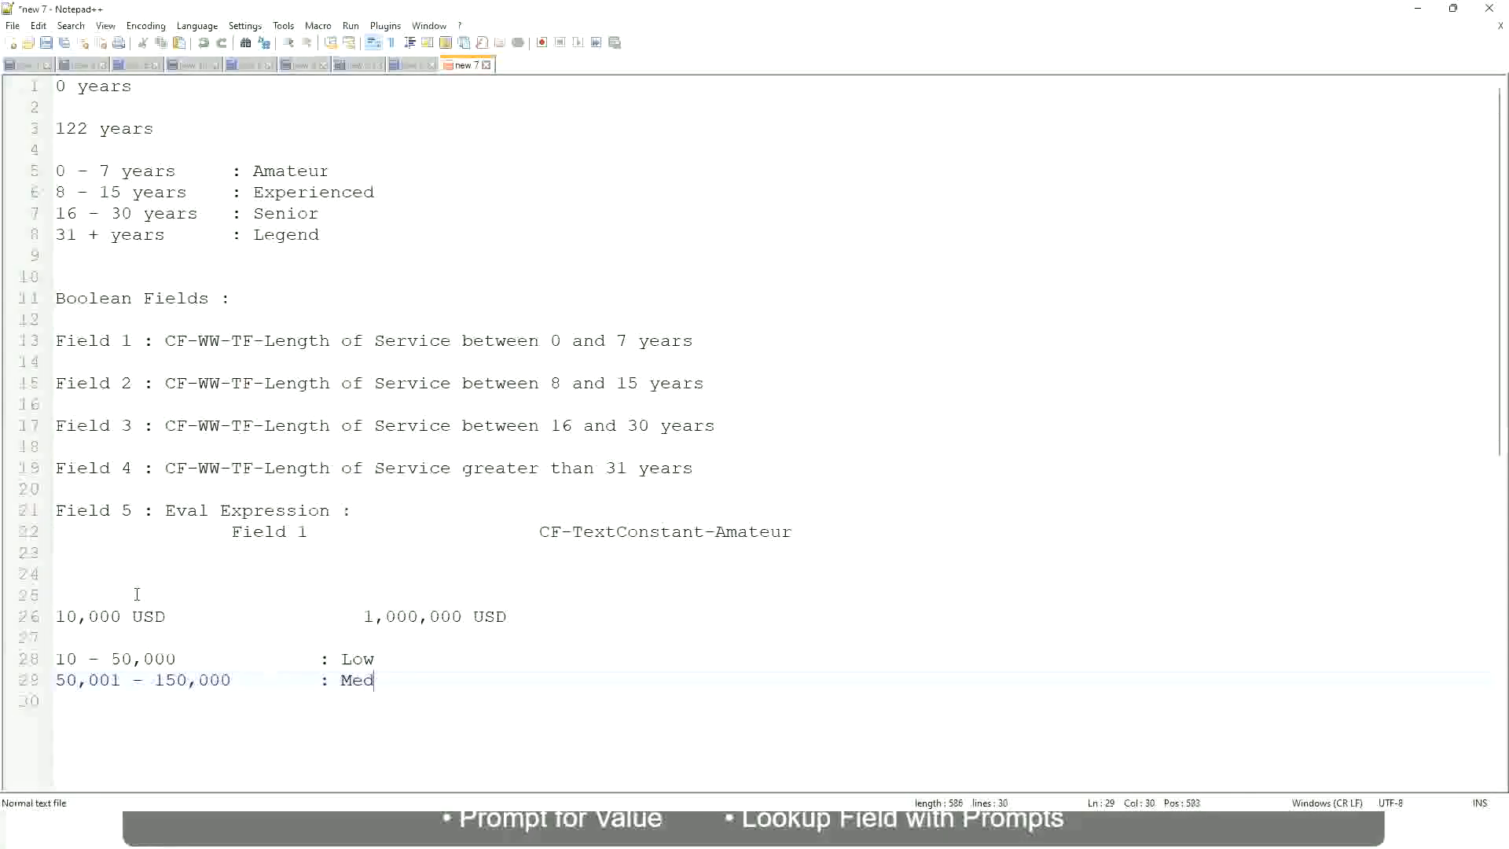
type("ium")
Step: Add the range > 150,000 labelled ": High" on the line below the Medium range, aligning the colons
key("Return")
type("> 1")
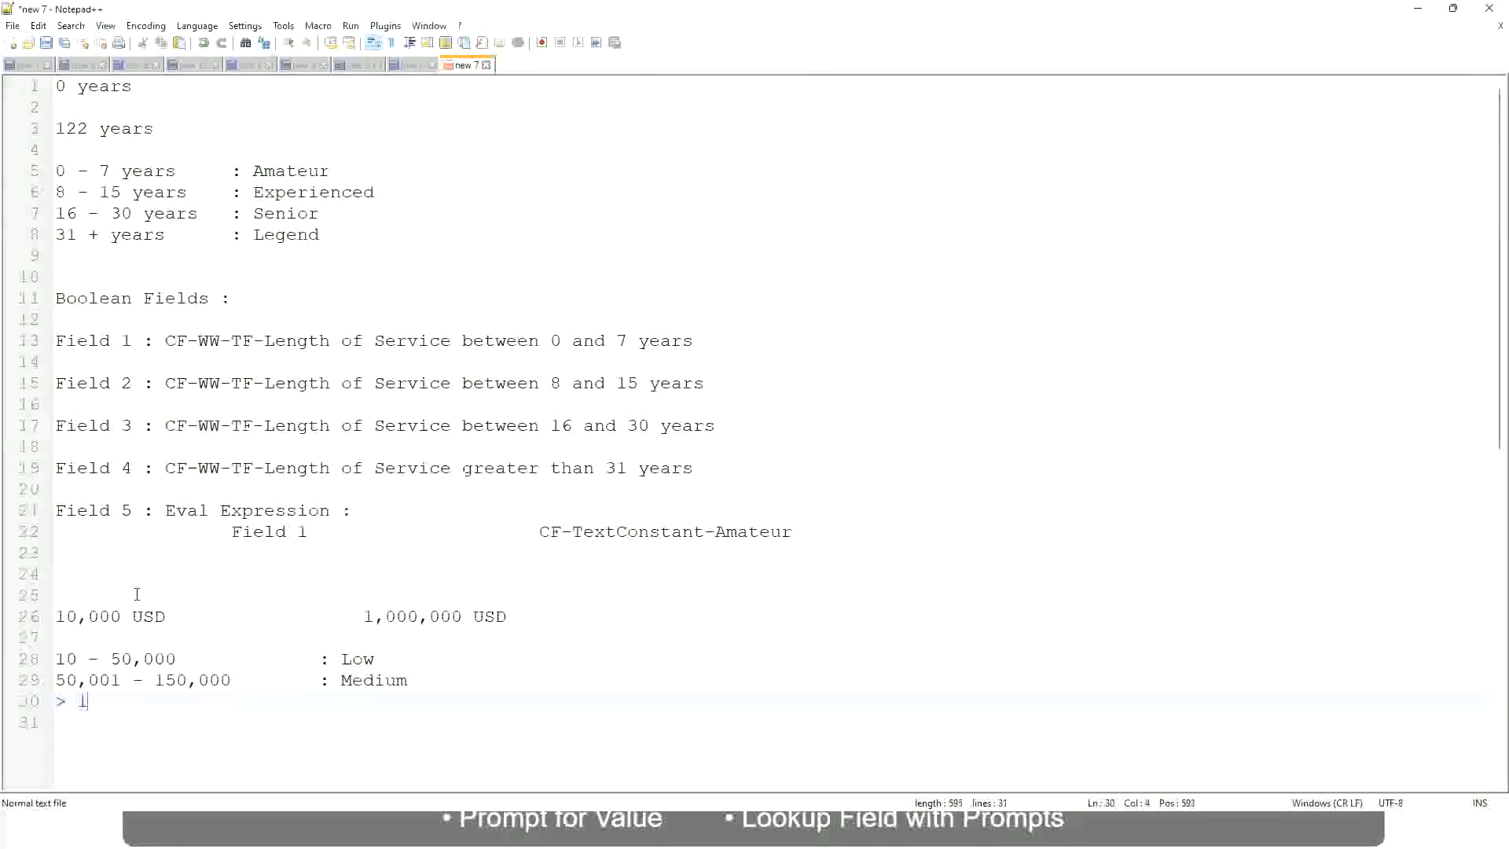
type("50,000")
key("Tab")
key("Tab")
key("Tab")
key("Tab")
type(": High")
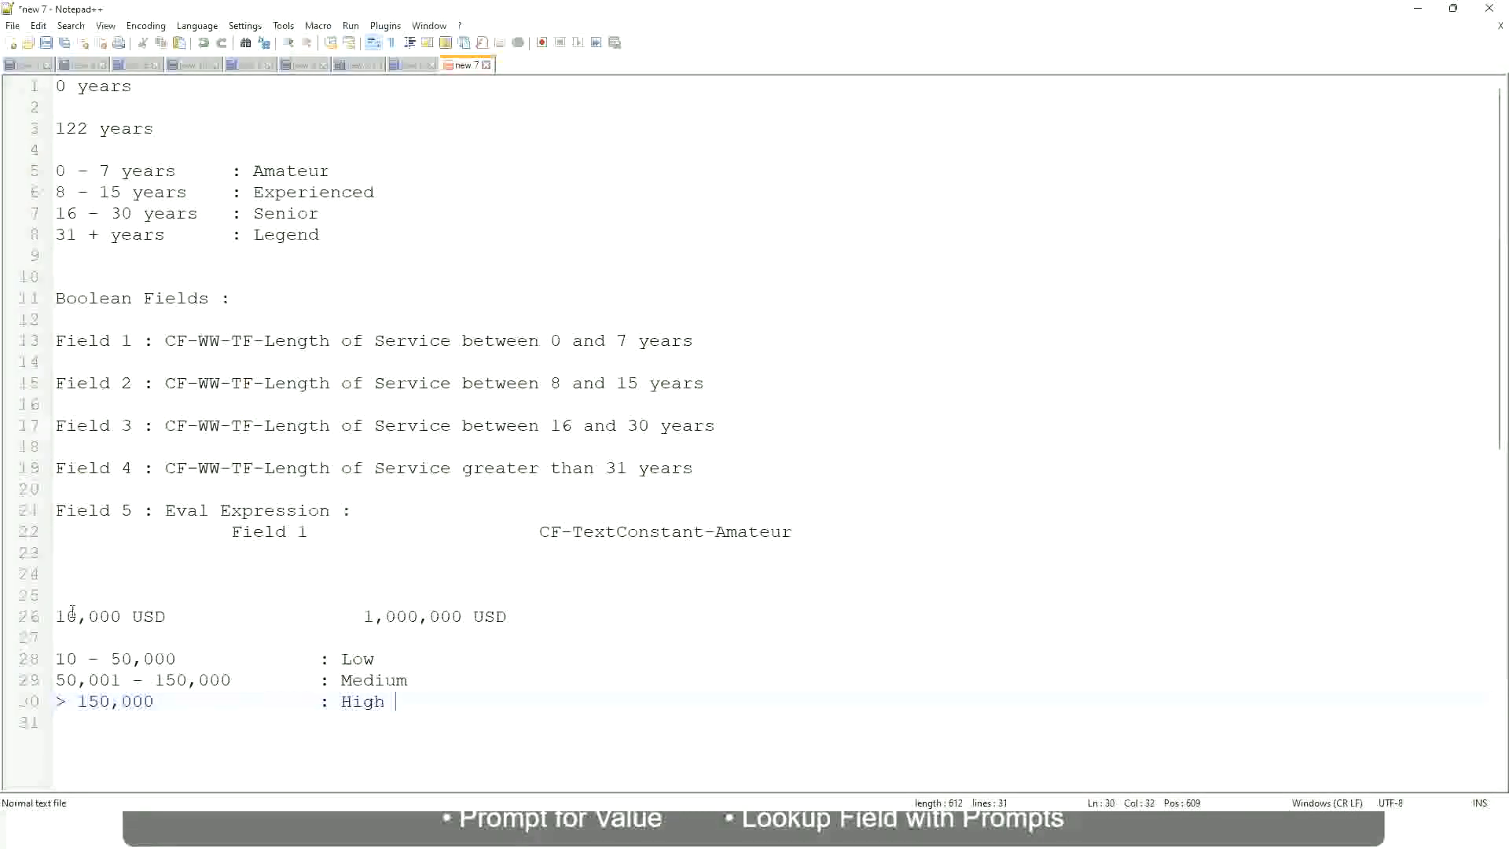
Step: Review the 10,000 USD and 1,000,000 USD amounts against the Low, Medium and High range lines
left_click(48, 616)
left_click(66, 616)
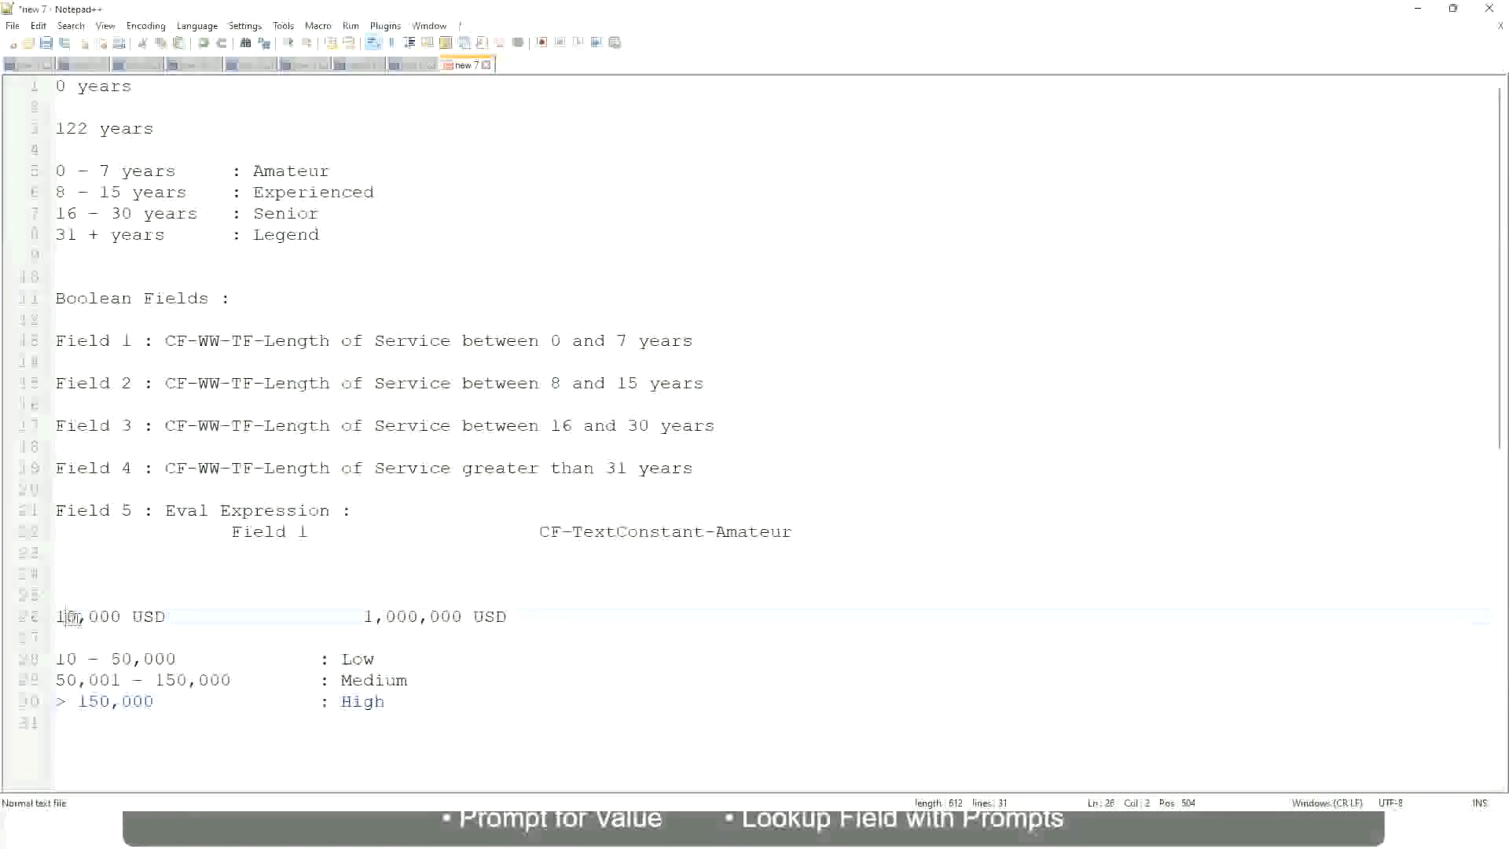
double_click(450, 617)
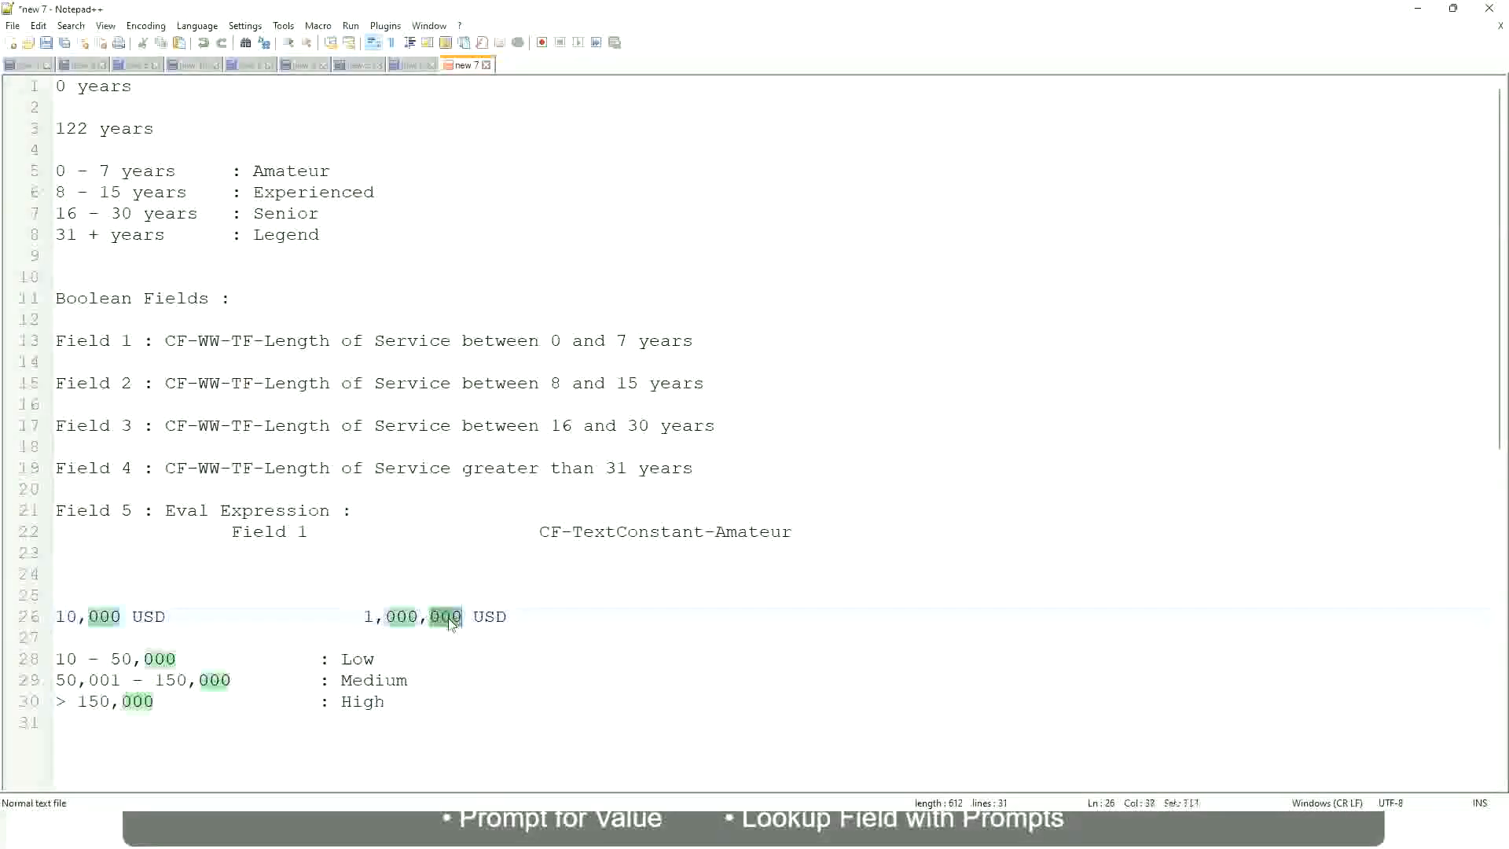
left_click(274, 680)
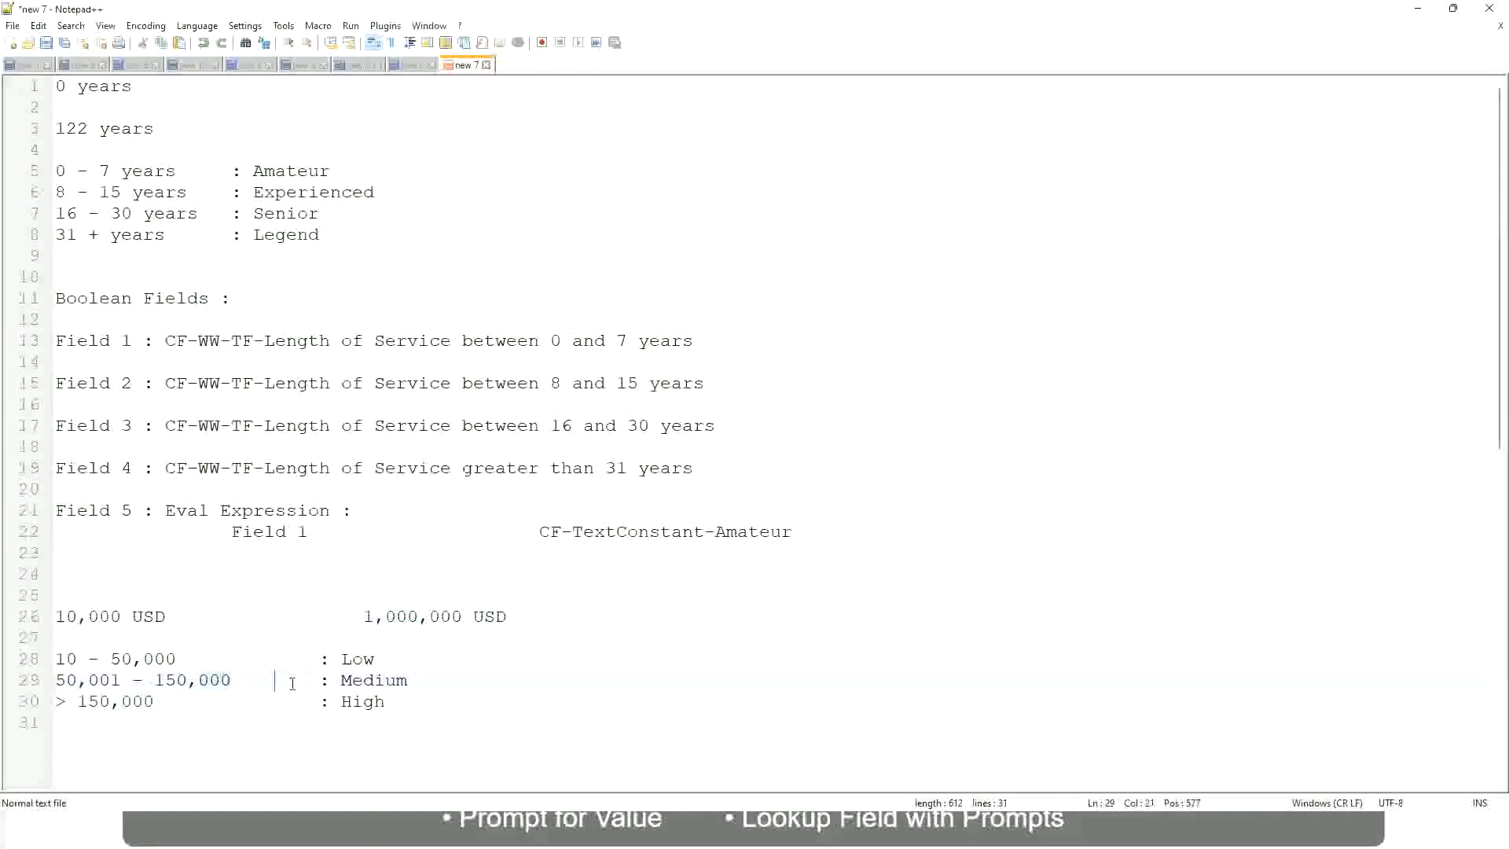
left_click(47, 616)
left_click(465, 618)
left_click(361, 657)
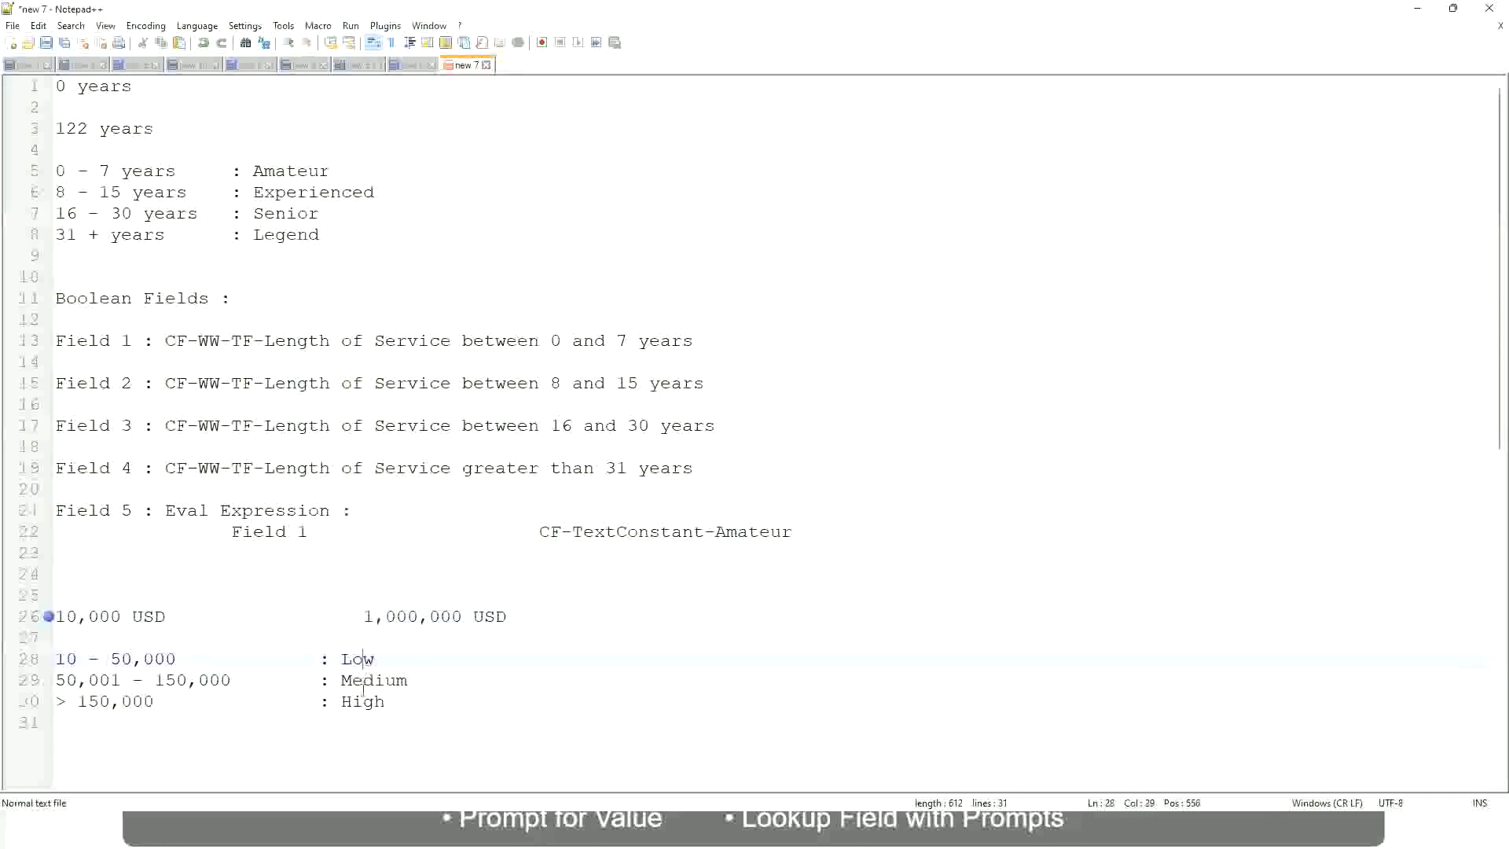
left_click(363, 702)
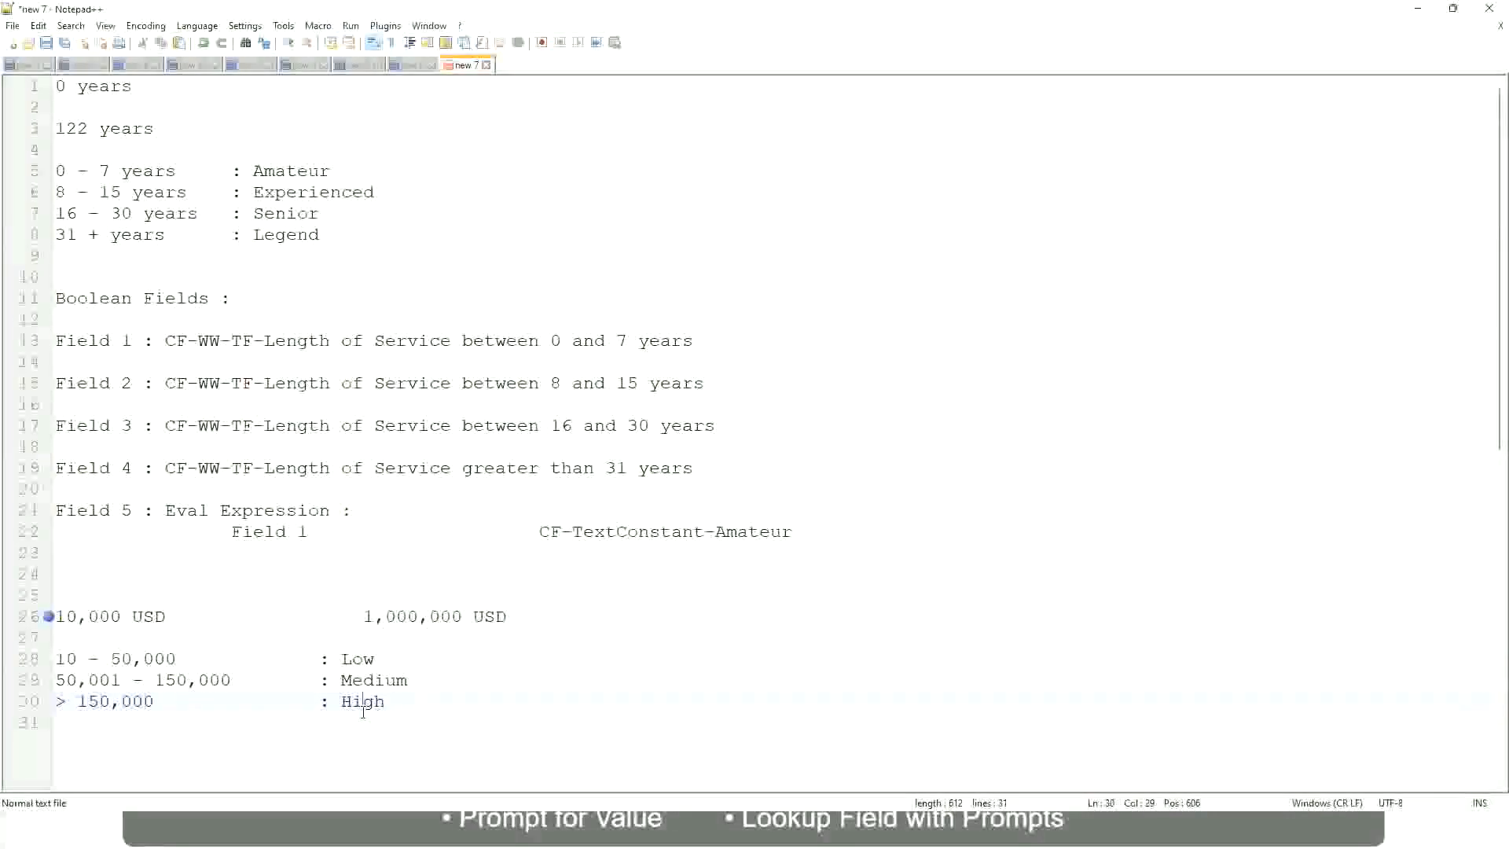
left_click(206, 638)
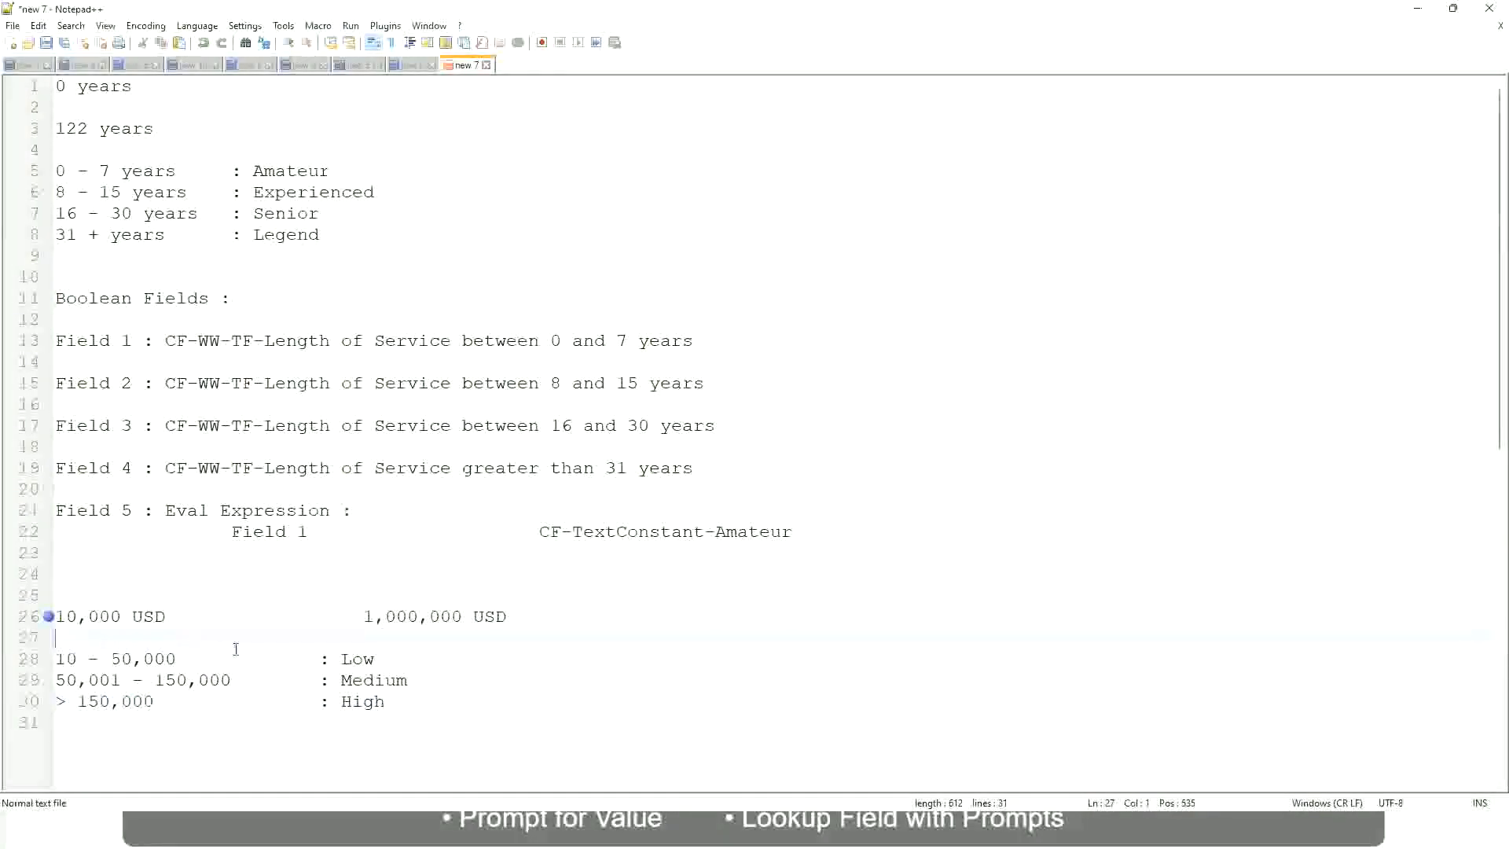
left_click(387, 700)
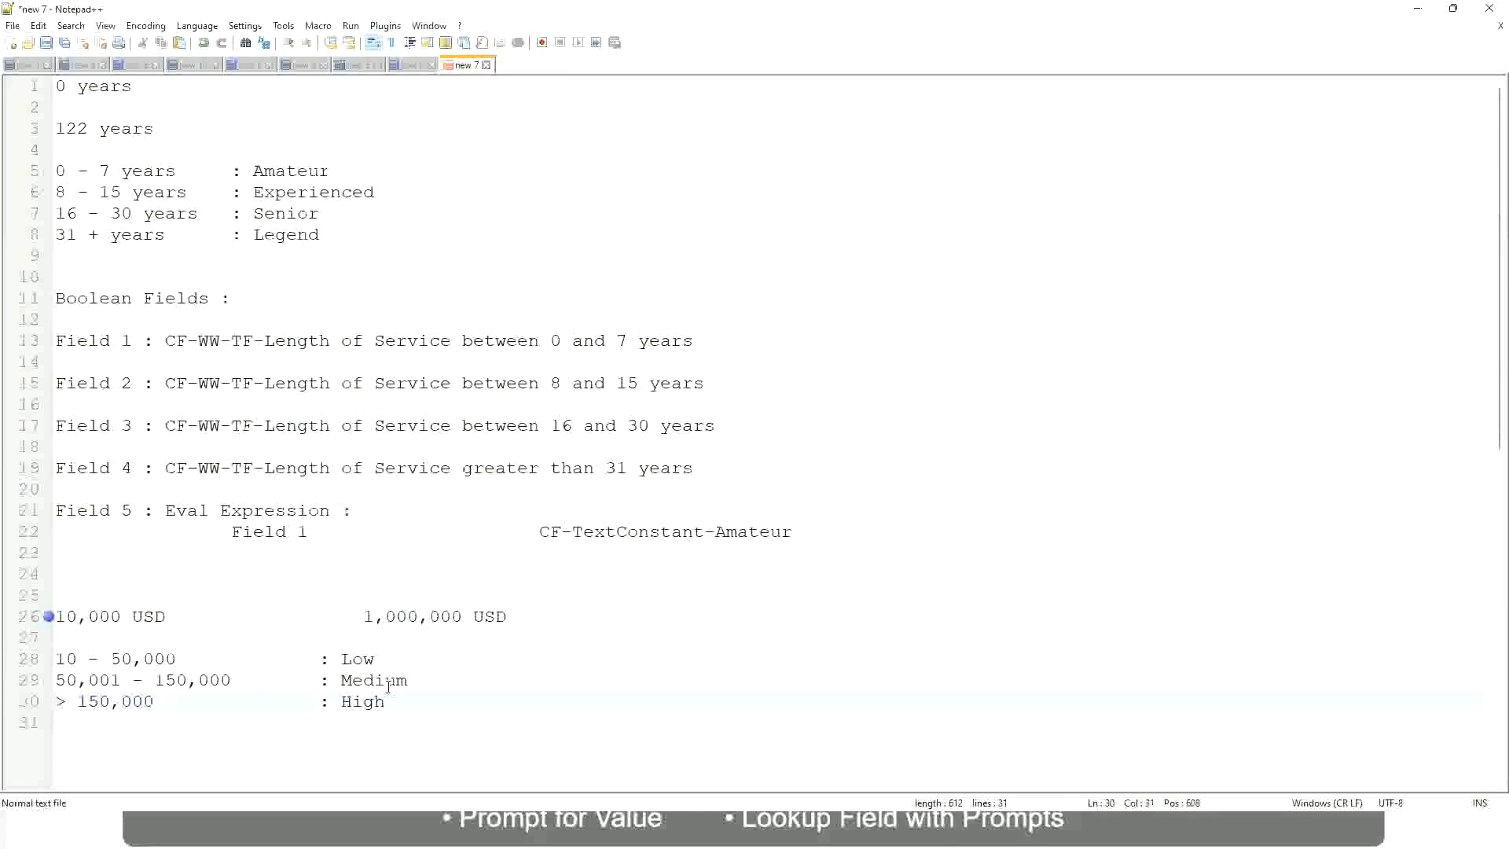